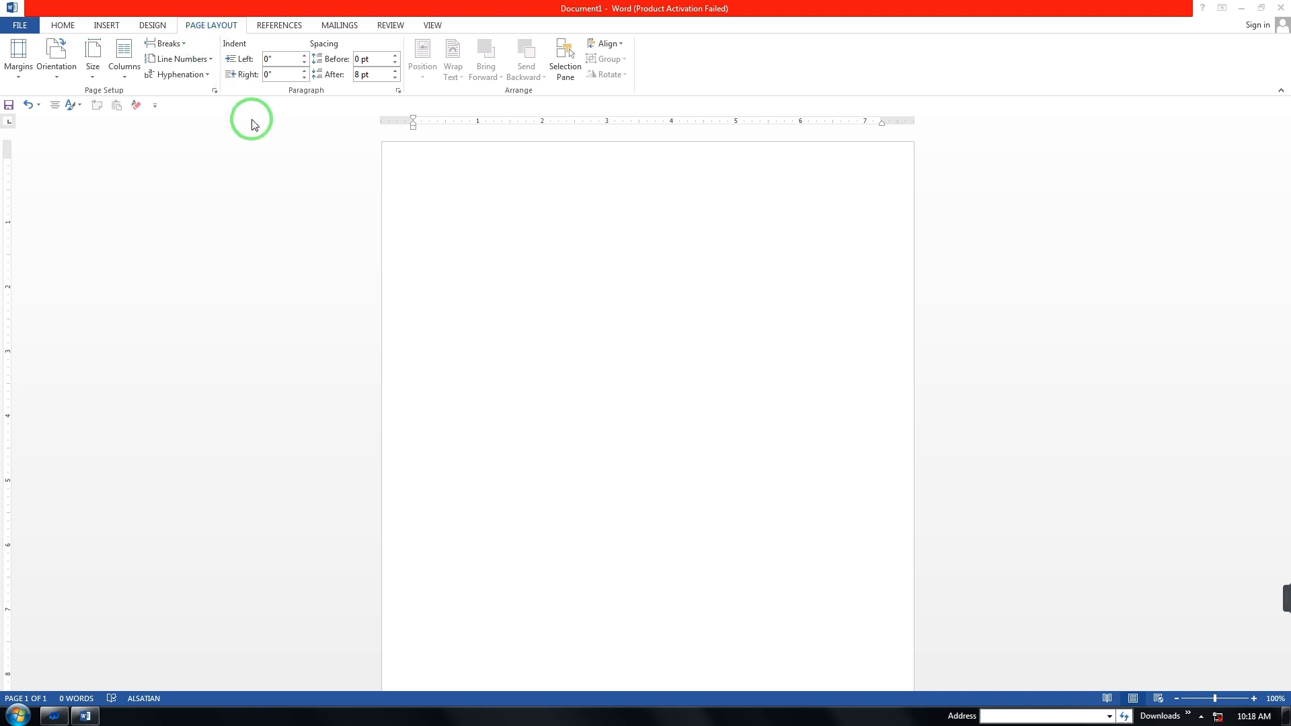
- Generate sample paragraphs in the blank document with the =rand() text function
{"action": "left_click", "coordinate": [463, 219]}
{"action": "type", "text": "=rand("}
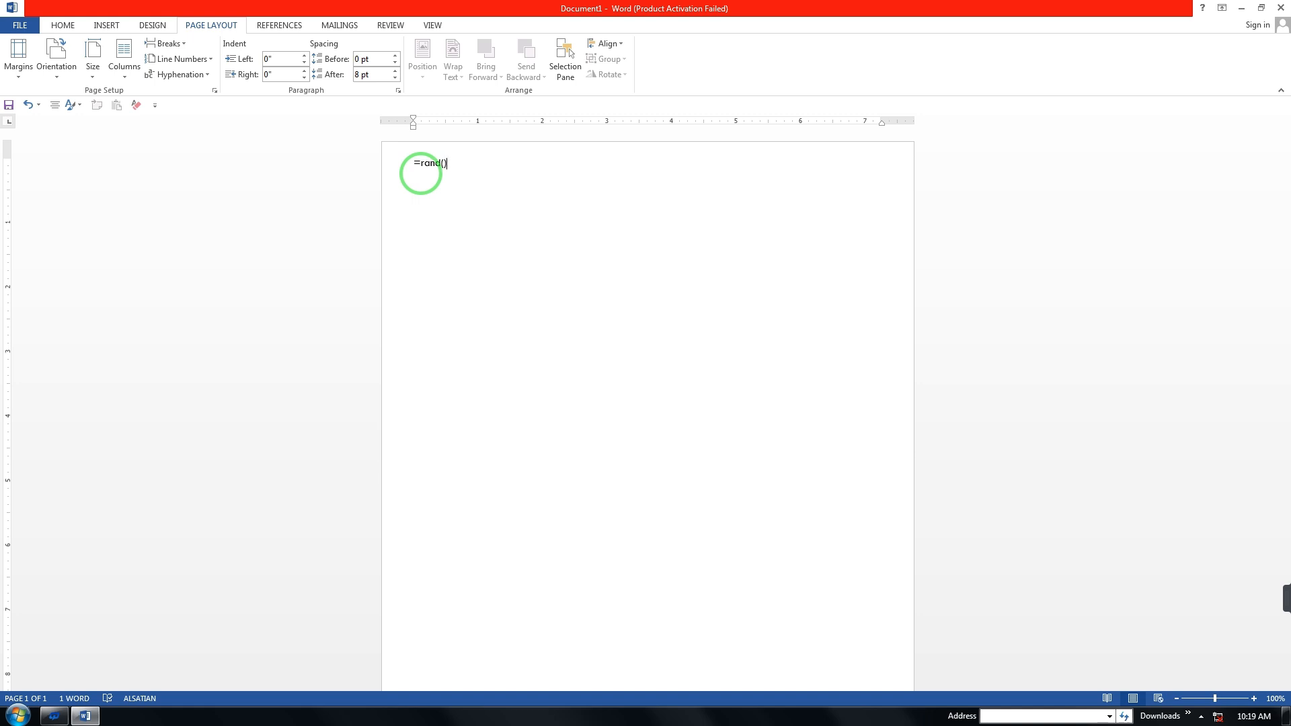
{"action": "key", "text": "Return"}
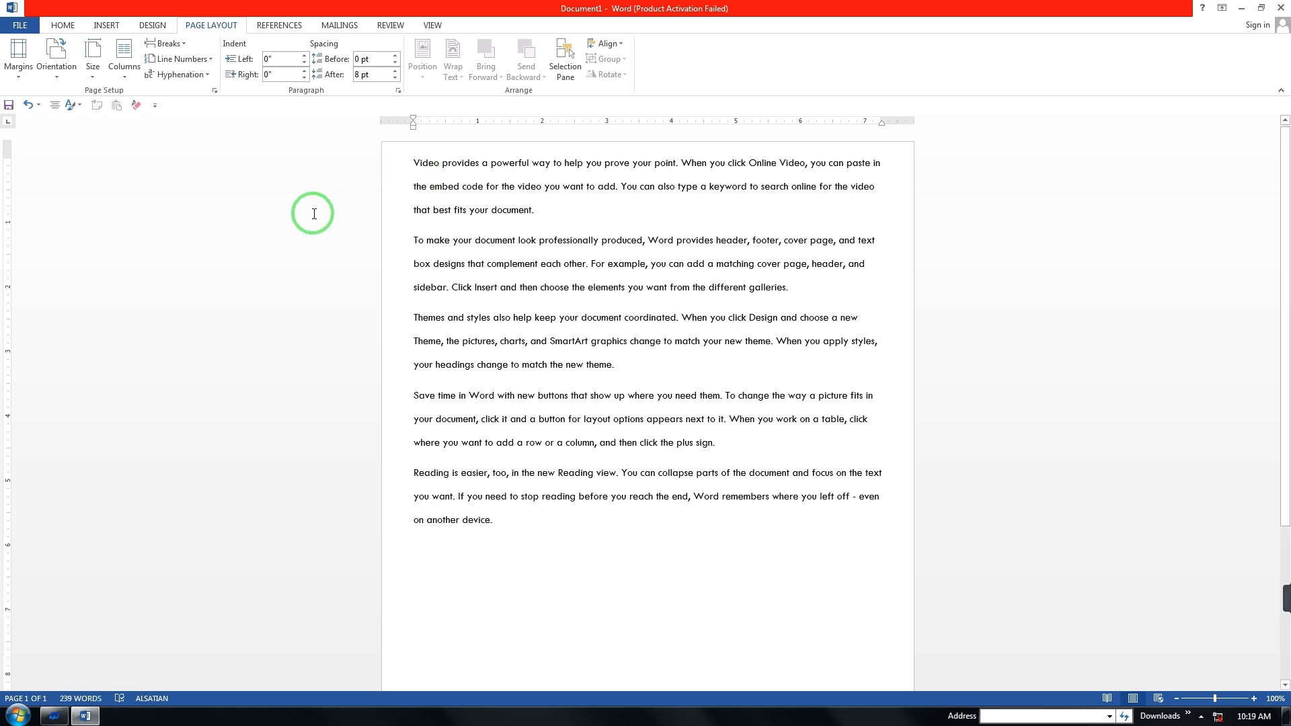
- Copy all the generated paragraphs and paste a second set below the original text
{"action": "left_click_drag", "start_coordinate": [412, 165], "coordinate": [490, 539]}
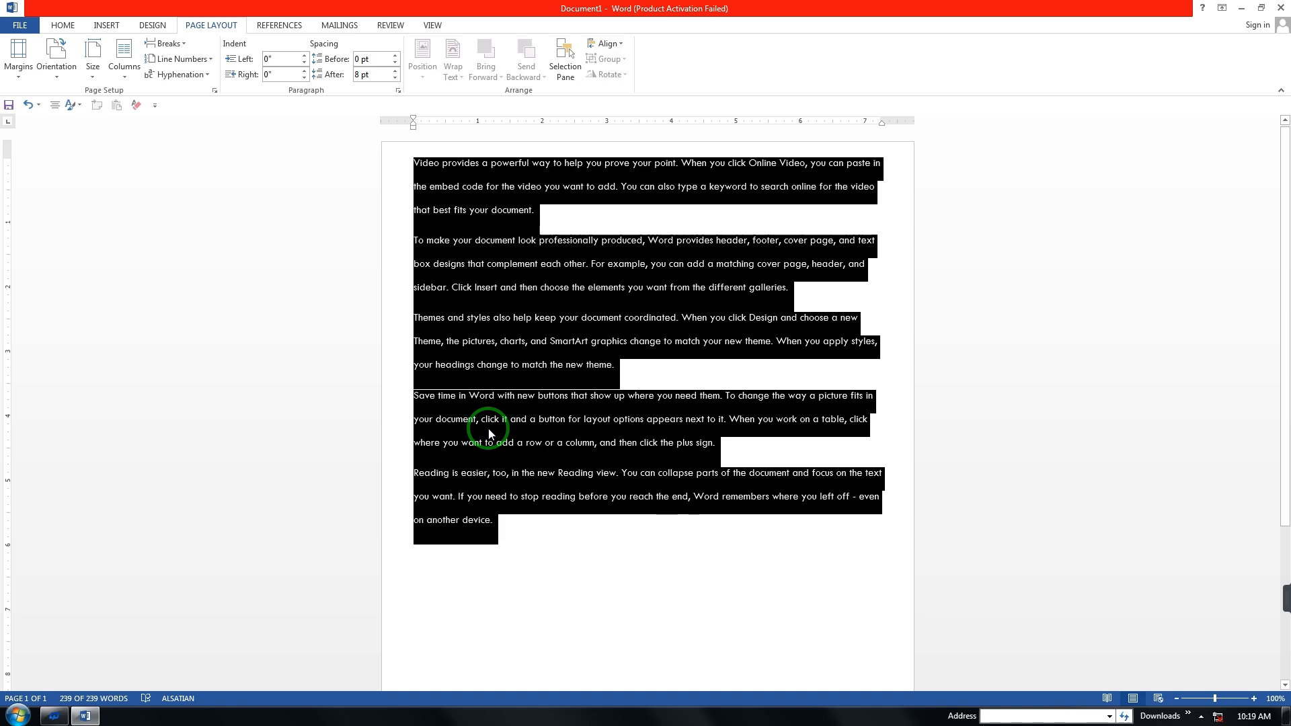
{"action": "key", "text": "ctrl+c"}
{"action": "key", "text": "ctrl+v"}
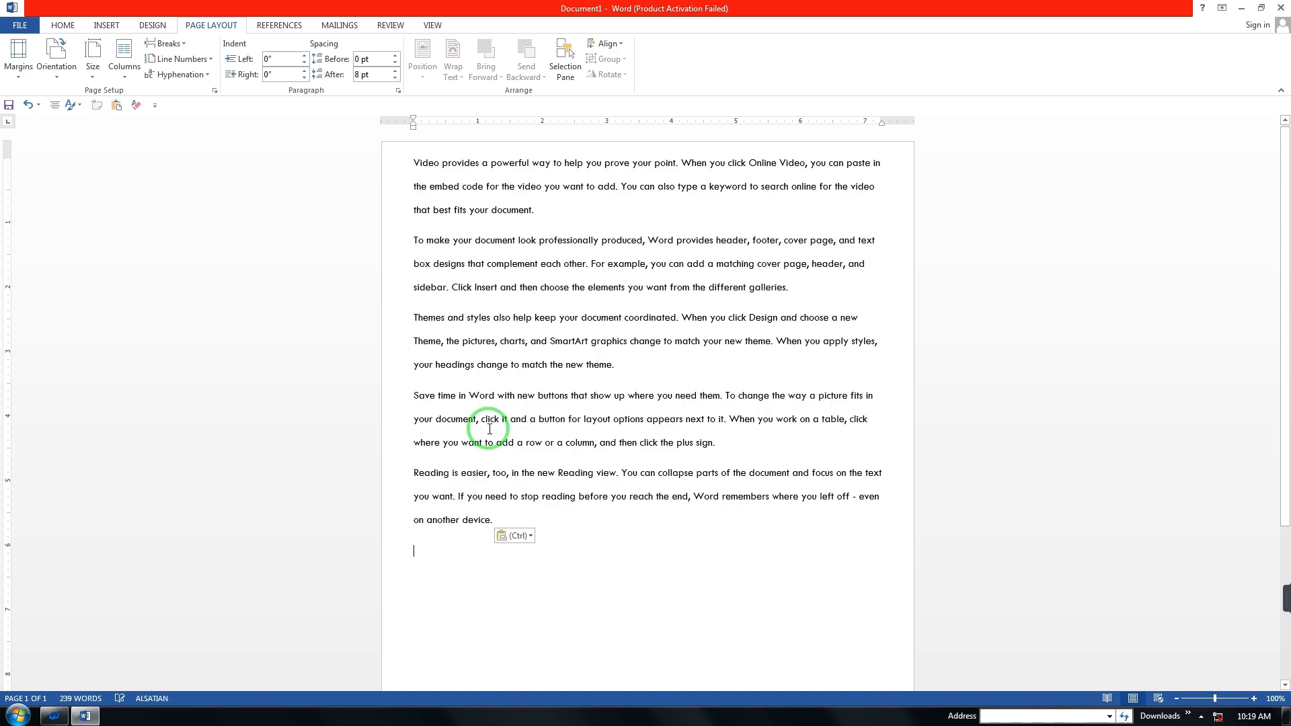
{"action": "key", "text": "ctrl+v"}
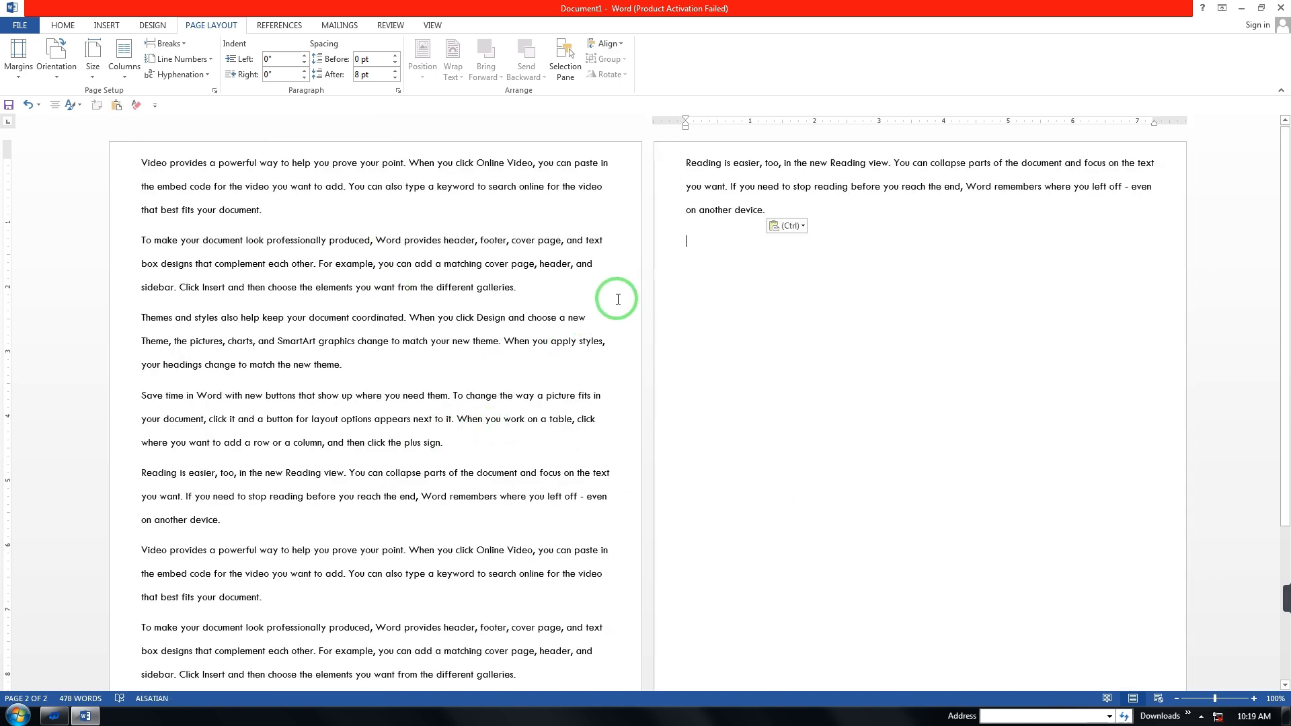
- Enlarge the document view to 172% and return to the opening paragraphs
{"action": "left_click_drag", "start_coordinate": [1287, 223], "coordinate": [1237, 168]}
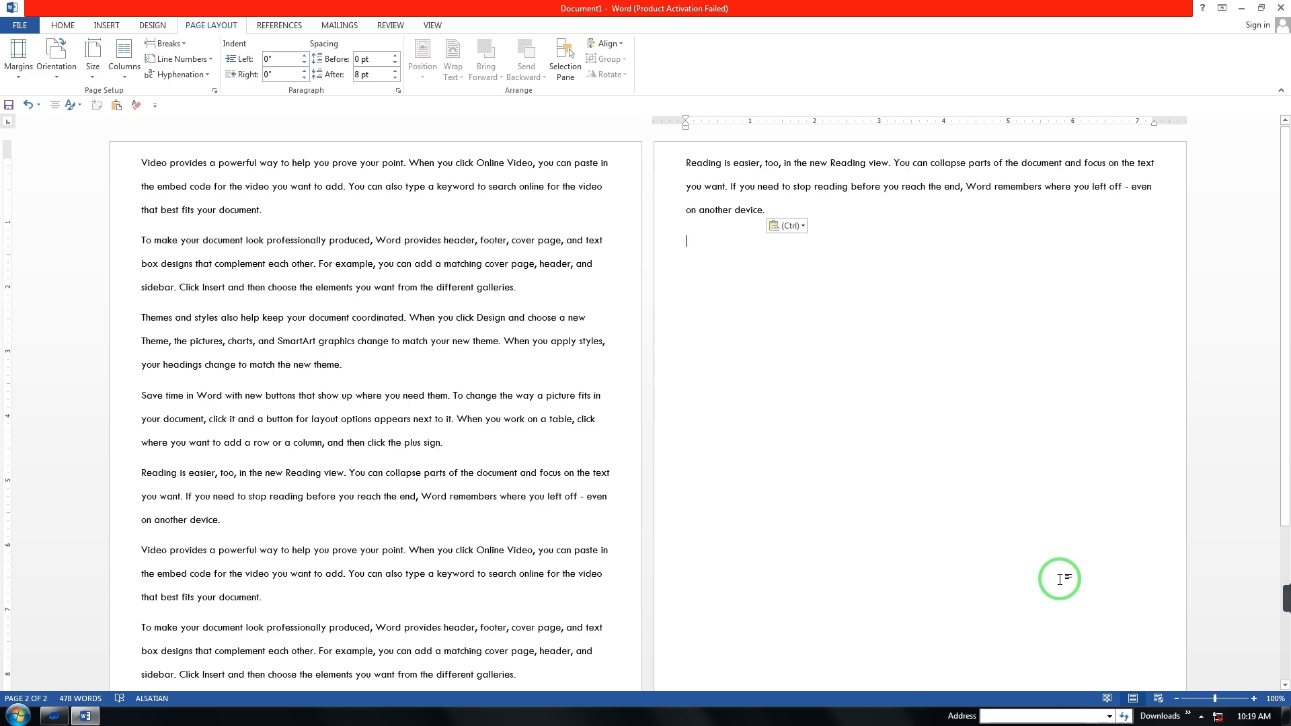
{"action": "scroll", "coordinate": [1157, 662], "scroll_direction": "down", "scroll_amount": 1}
{"action": "left_click_drag", "start_coordinate": [1217, 700], "coordinate": [1222, 699]}
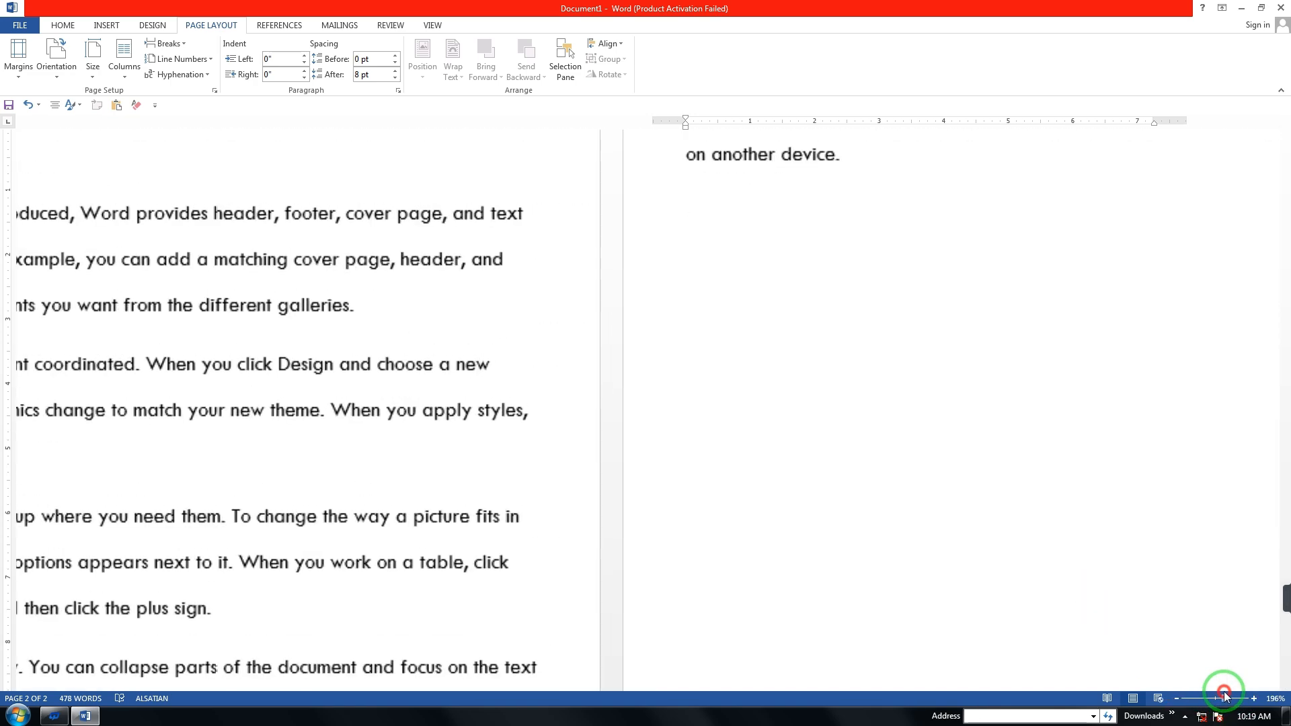
{"action": "scroll", "coordinate": [462, 78], "scroll_direction": "up", "scroll_amount": 3}
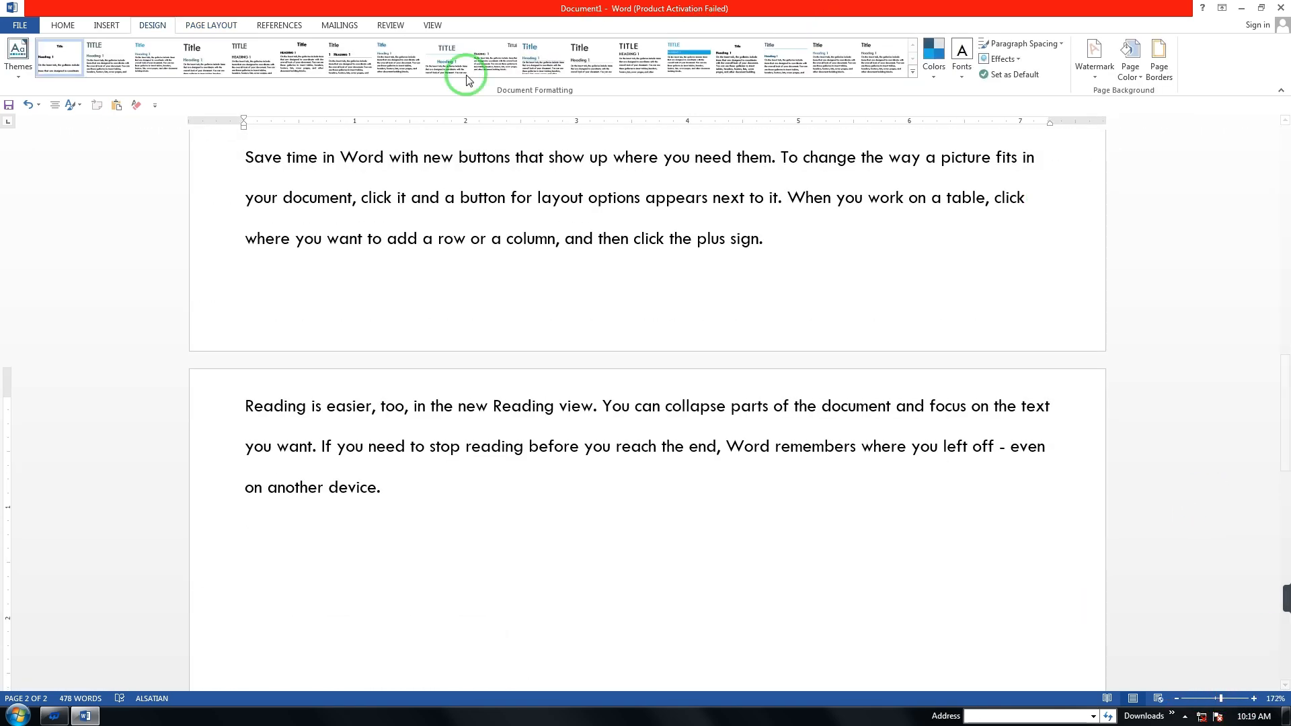
{"action": "scroll", "coordinate": [449, 298], "scroll_direction": "up", "scroll_amount": 12}
{"action": "scroll", "coordinate": [461, 278], "scroll_direction": "up", "scroll_amount": 10}
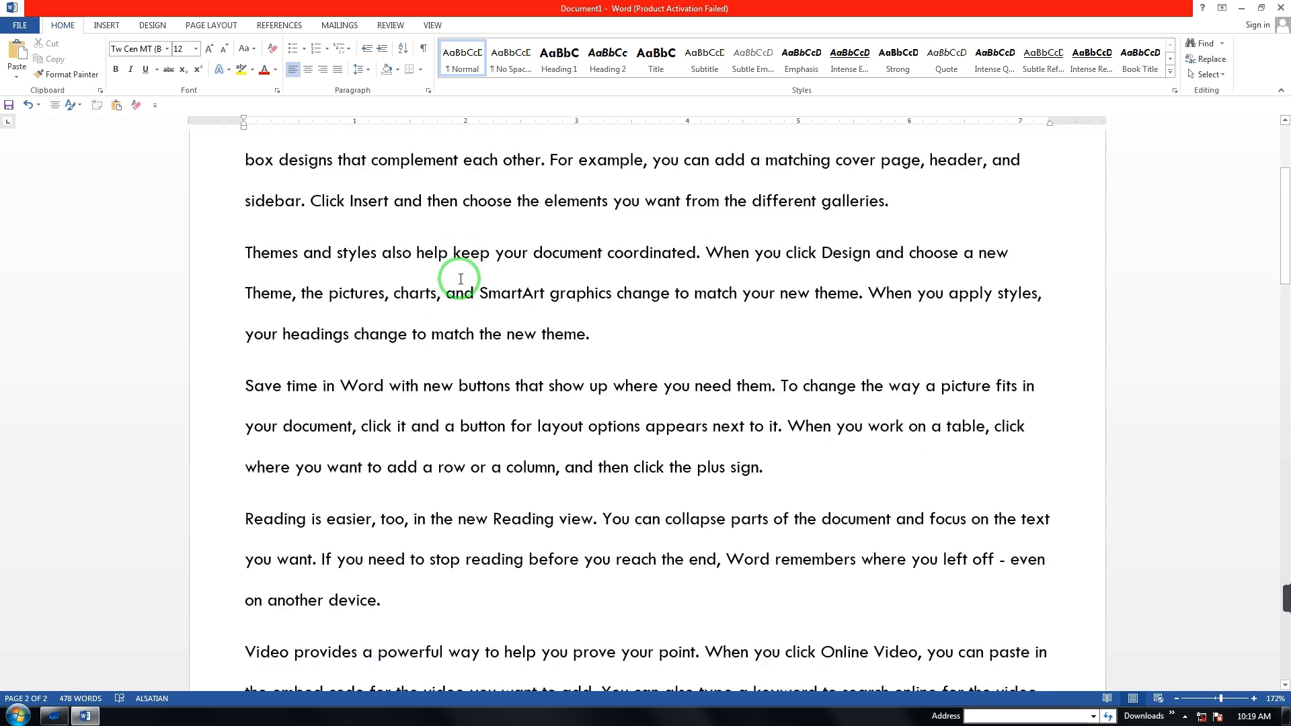
- Examine how the text runs from page one onto page two, including the closing paragraph there
{"action": "left_click_drag", "start_coordinate": [201, 197], "coordinate": [289, 658]}
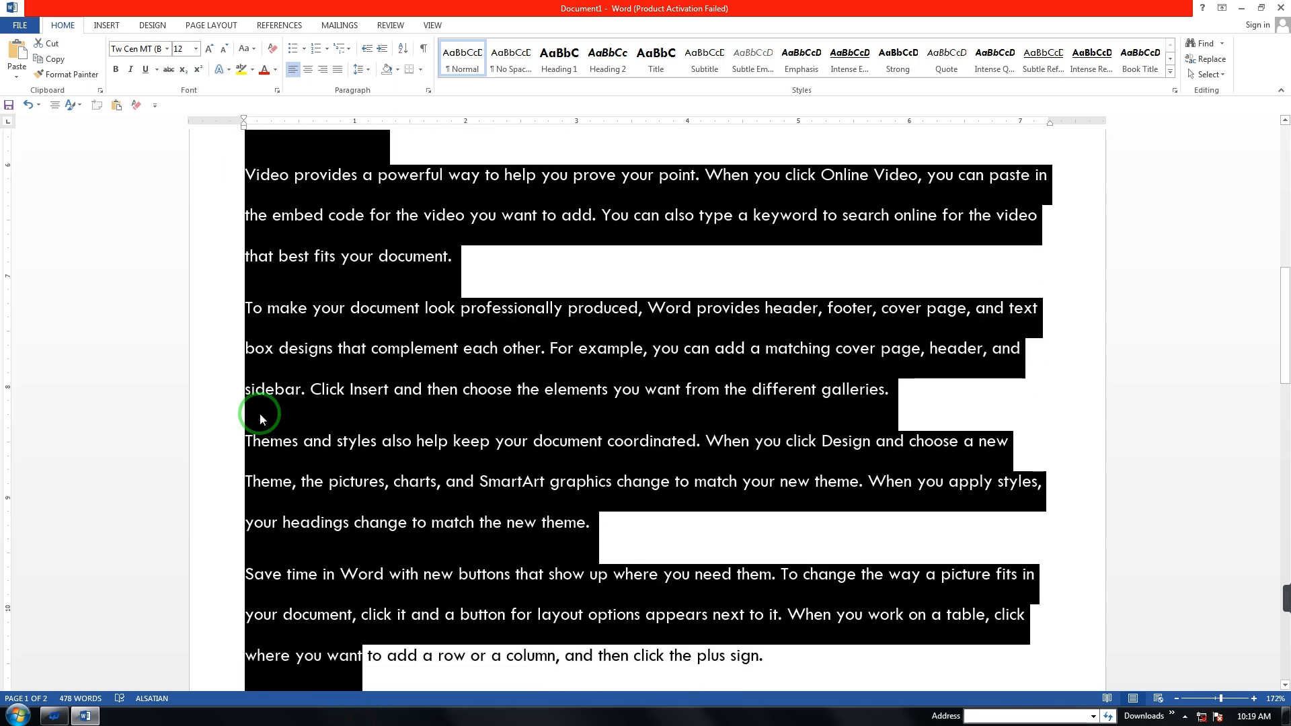
{"action": "left_click", "coordinate": [282, 322]}
{"action": "left_click", "coordinate": [210, 215]}
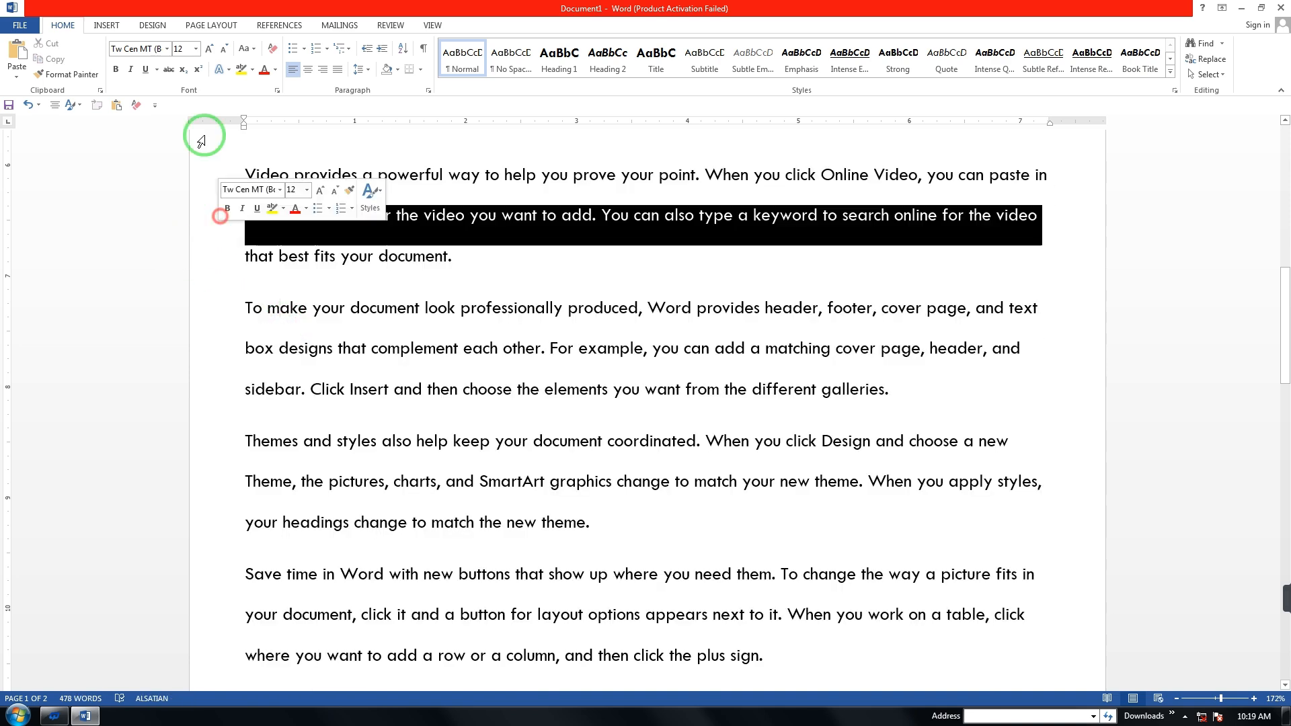
{"action": "left_click", "coordinate": [219, 27]}
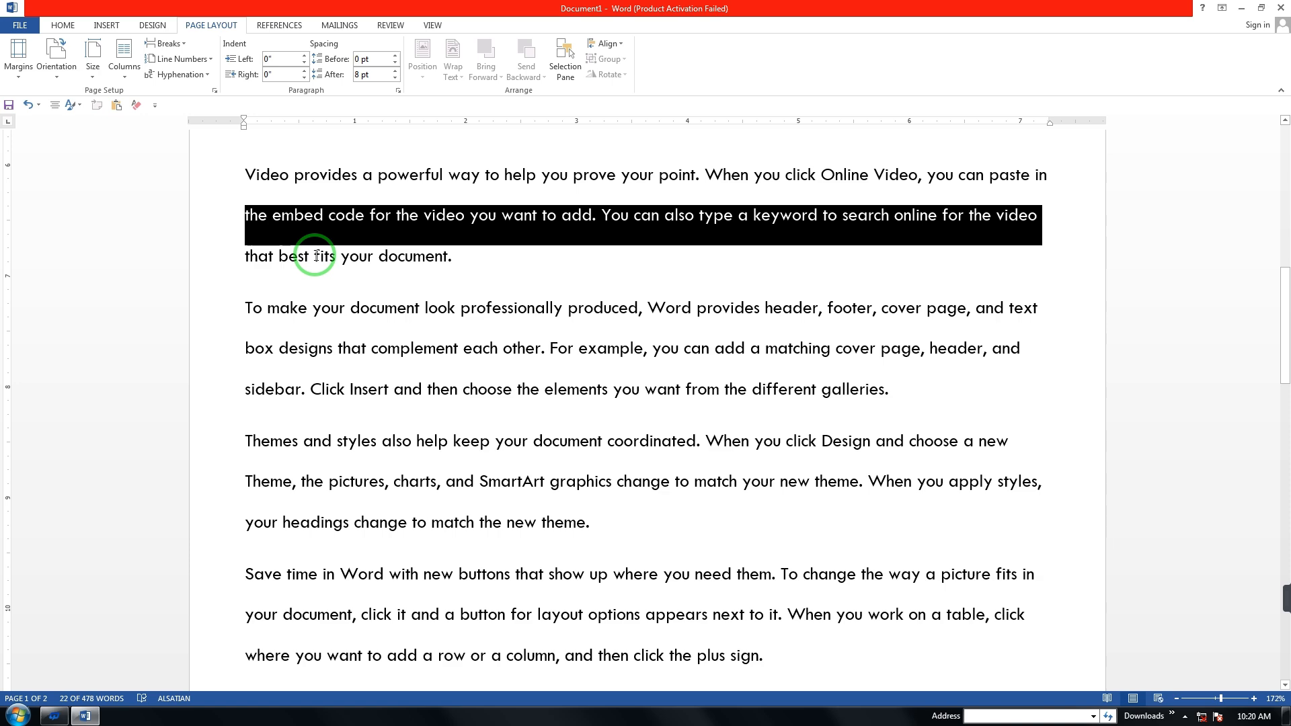
{"action": "scroll", "coordinate": [739, 363], "scroll_direction": "down", "scroll_amount": 3}
{"action": "scroll", "coordinate": [663, 366], "scroll_direction": "up", "scroll_amount": 3}
{"action": "scroll", "coordinate": [655, 373], "scroll_direction": "up", "scroll_amount": 5}
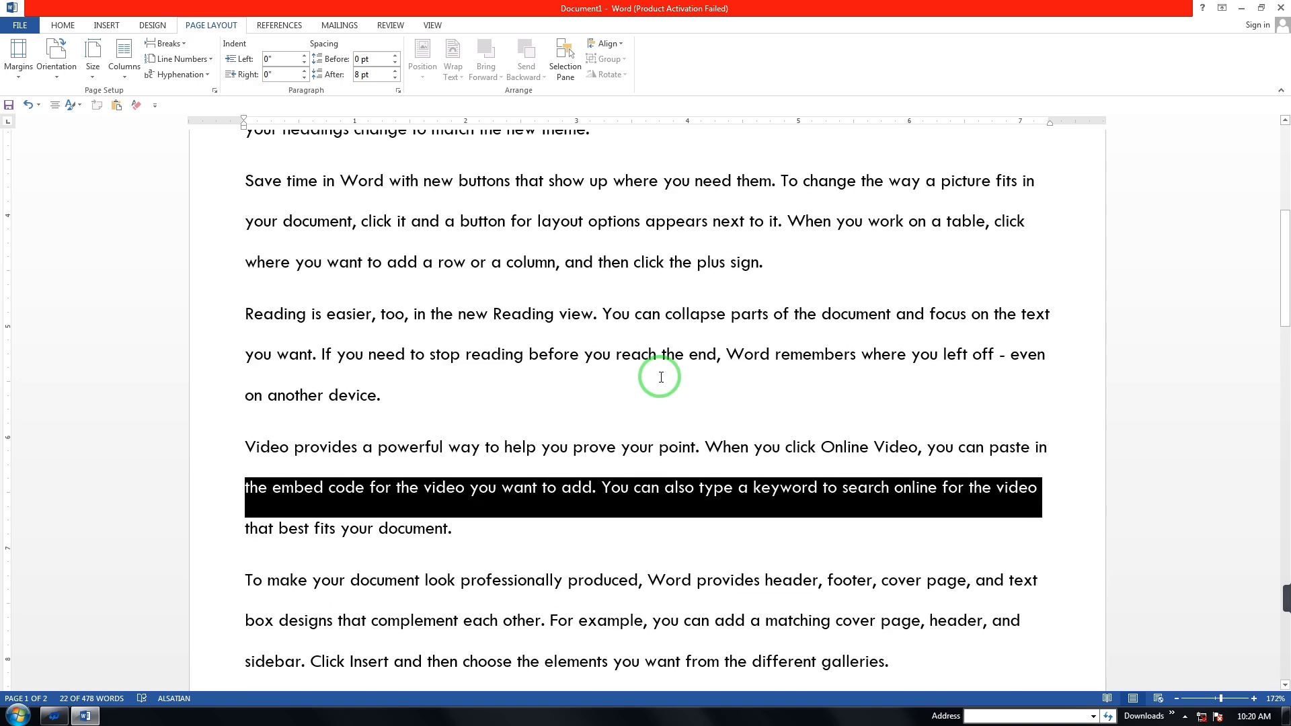
{"action": "scroll", "coordinate": [659, 375], "scroll_direction": "down", "scroll_amount": 12}
{"action": "scroll", "coordinate": [413, 299], "scroll_direction": "up", "scroll_amount": 8}
{"action": "scroll", "coordinate": [424, 304], "scroll_direction": "down", "scroll_amount": 4}
{"action": "scroll", "coordinate": [425, 305], "scroll_direction": "down", "scroll_amount": 6}
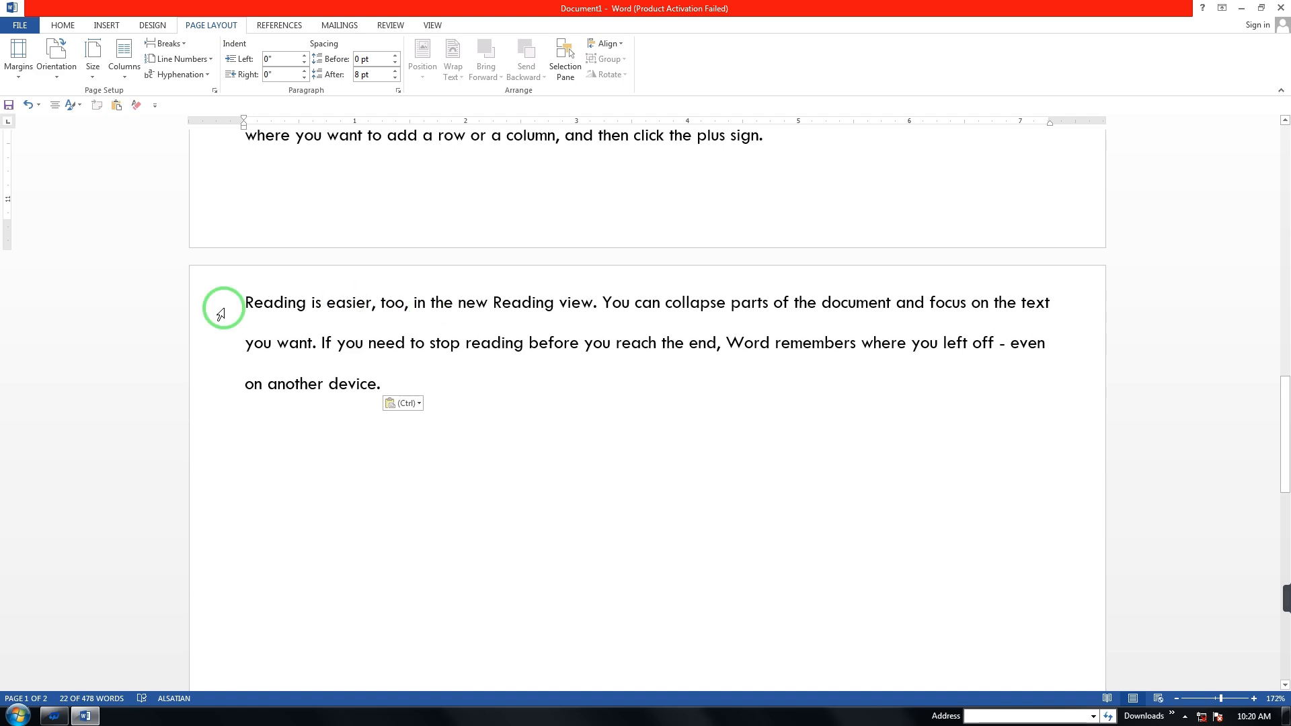
{"action": "left_click_drag", "start_coordinate": [286, 343], "coordinate": [390, 407]}
{"action": "left_click_drag", "start_coordinate": [450, 438], "coordinate": [242, 306]}
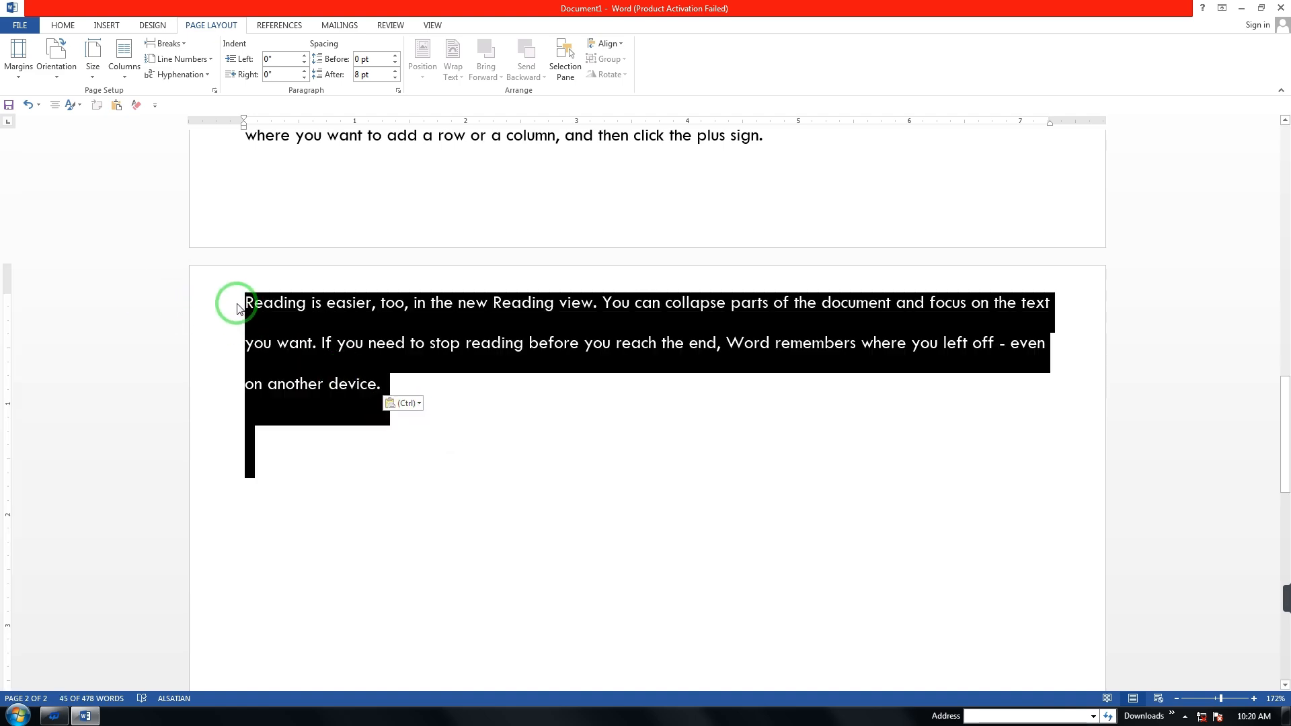
{"action": "scroll", "coordinate": [424, 208], "scroll_direction": "up", "scroll_amount": 3}
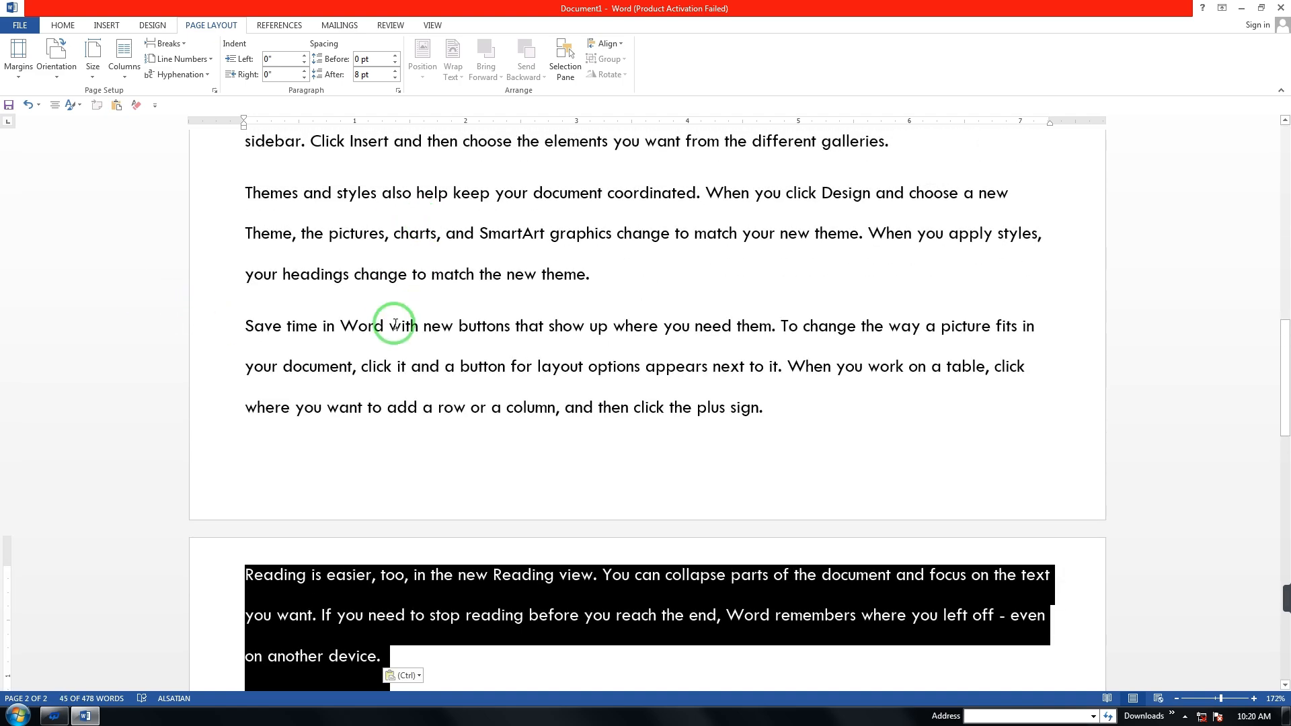
{"action": "scroll", "coordinate": [498, 350], "scroll_direction": "up", "scroll_amount": 4}
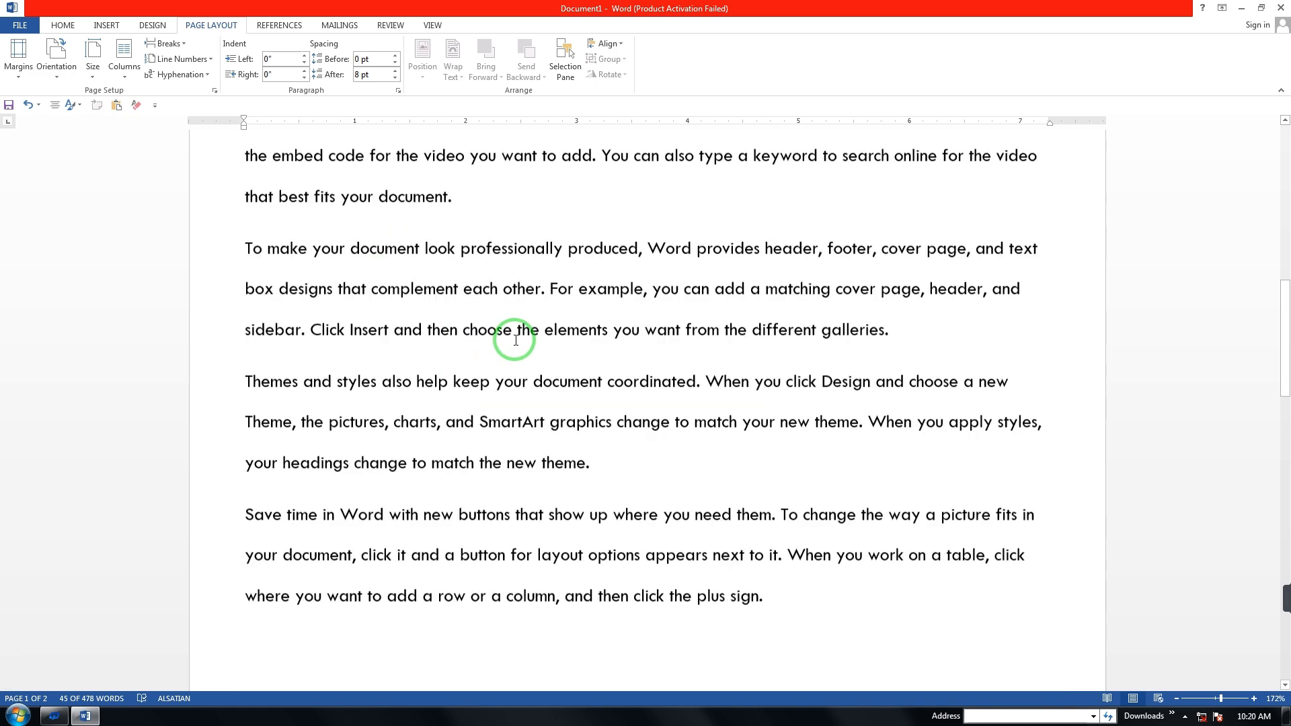
{"action": "scroll", "coordinate": [479, 295], "scroll_direction": "up", "scroll_amount": 3}
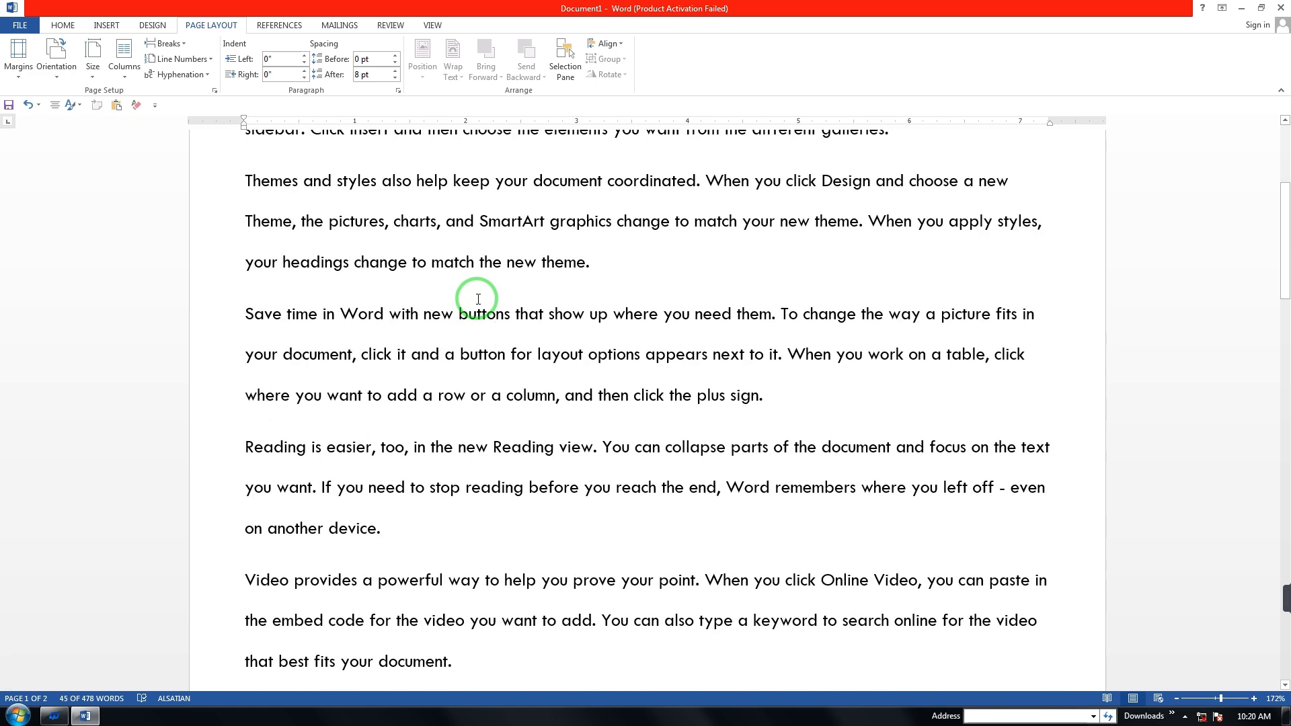
{"action": "scroll", "coordinate": [475, 296], "scroll_direction": "up", "scroll_amount": 2}
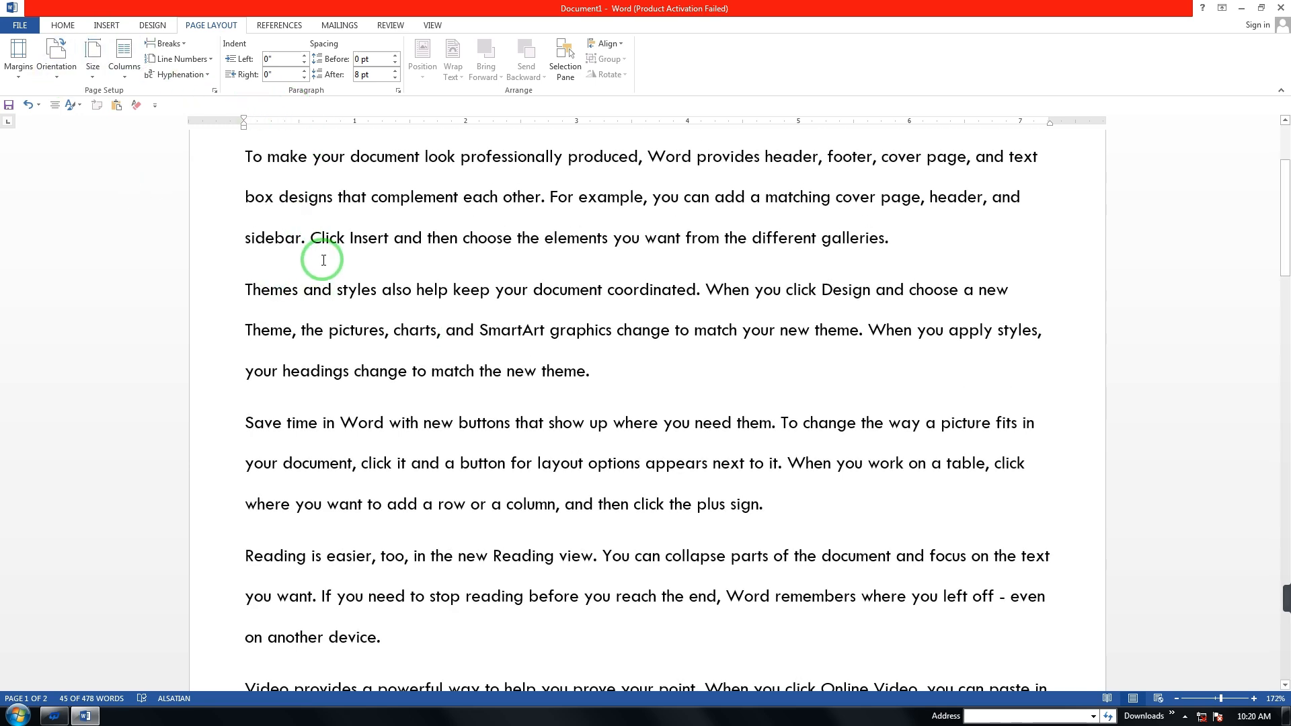
{"action": "scroll", "coordinate": [384, 414], "scroll_direction": "down", "scroll_amount": 6}
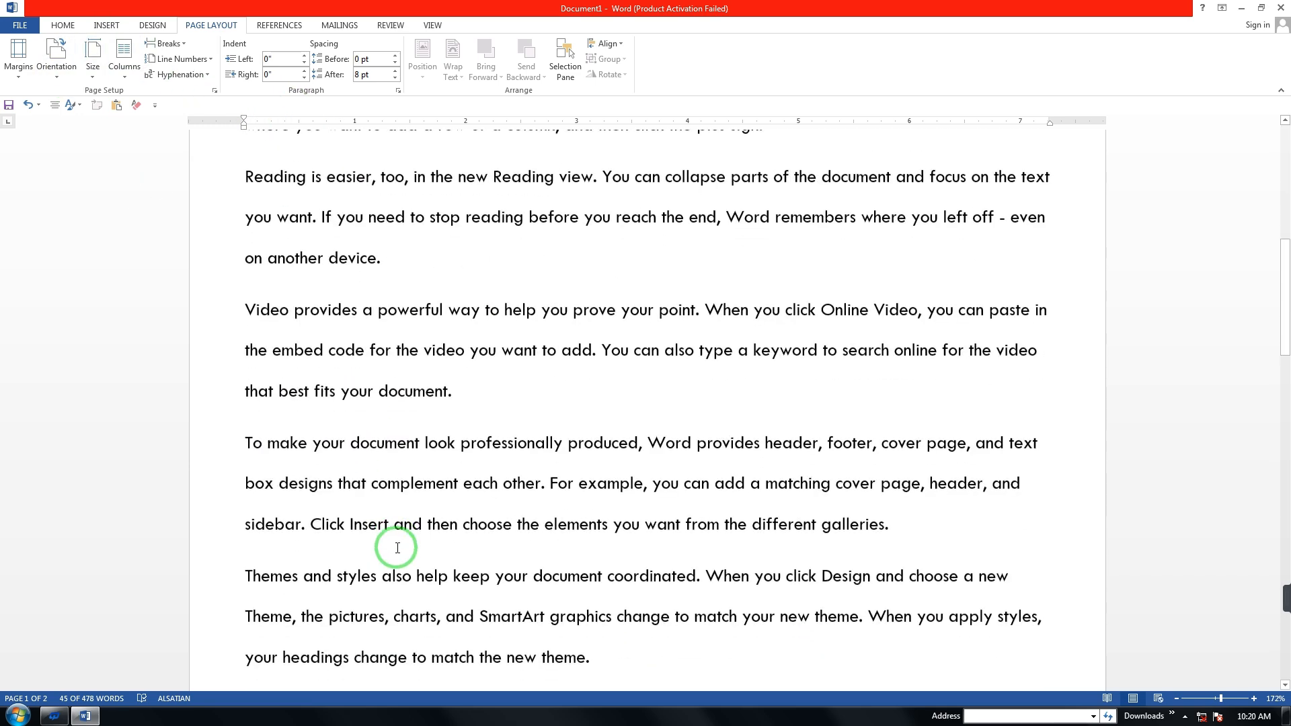
{"action": "scroll", "coordinate": [20, 686], "scroll_direction": "down", "scroll_amount": 1}
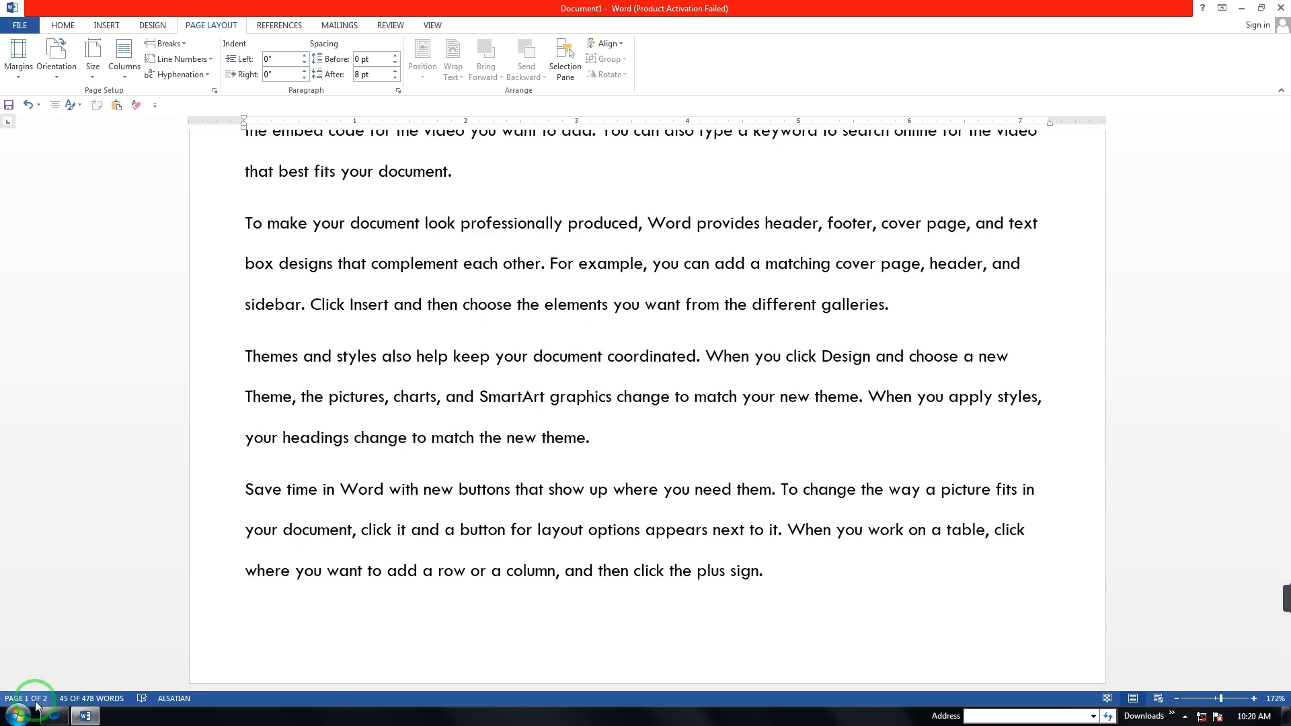
- Apply the Narrow margins preset, with 0.5" on all sides, to the document
{"action": "left_click", "coordinate": [413, 444]}
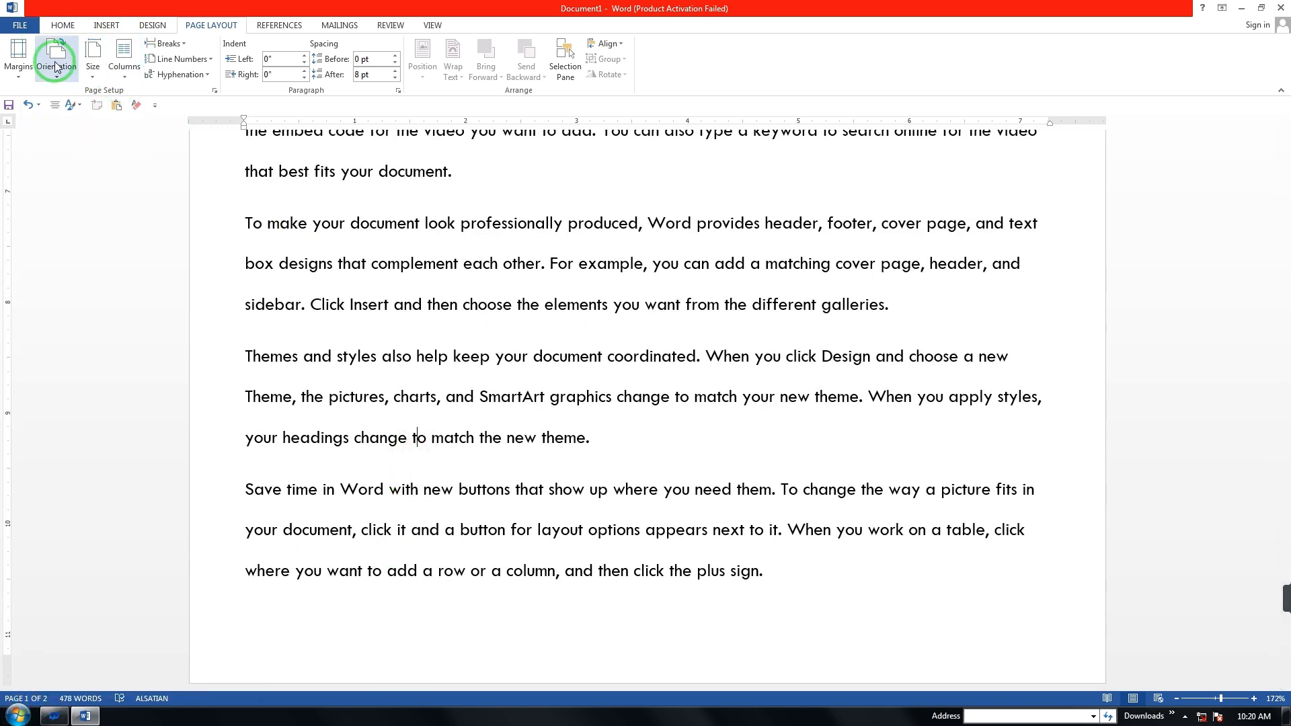
{"action": "left_click", "coordinate": [19, 66]}
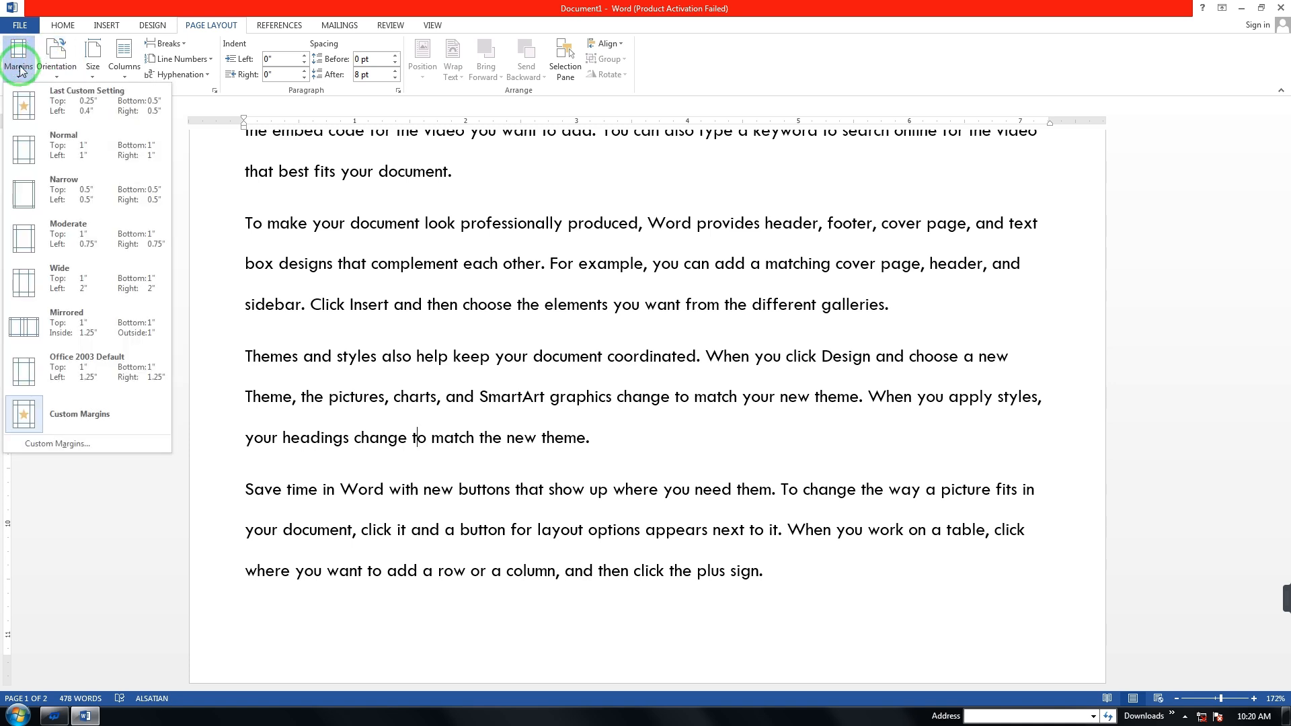
{"action": "left_click", "coordinate": [60, 201]}
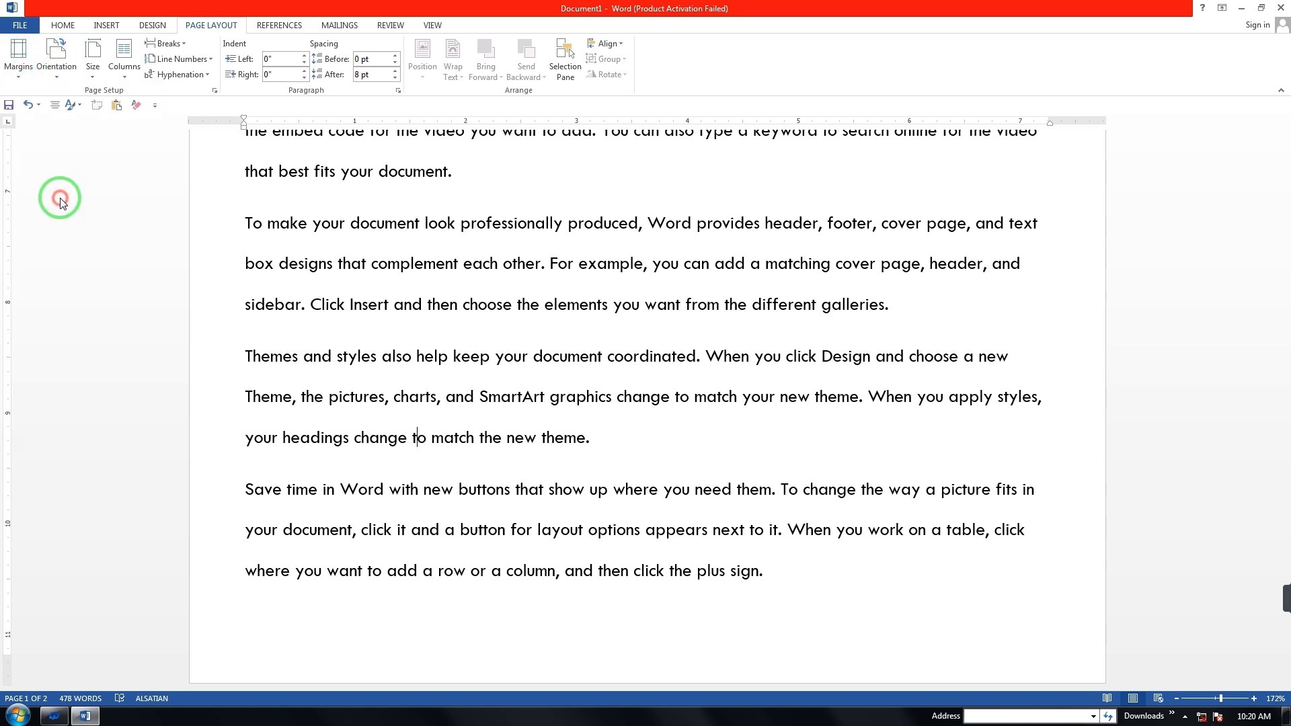
- Select the text from the start of page one into the fifth paragraph and choose a paper size
{"action": "scroll", "coordinate": [501, 412], "scroll_direction": "down", "scroll_amount": 4}
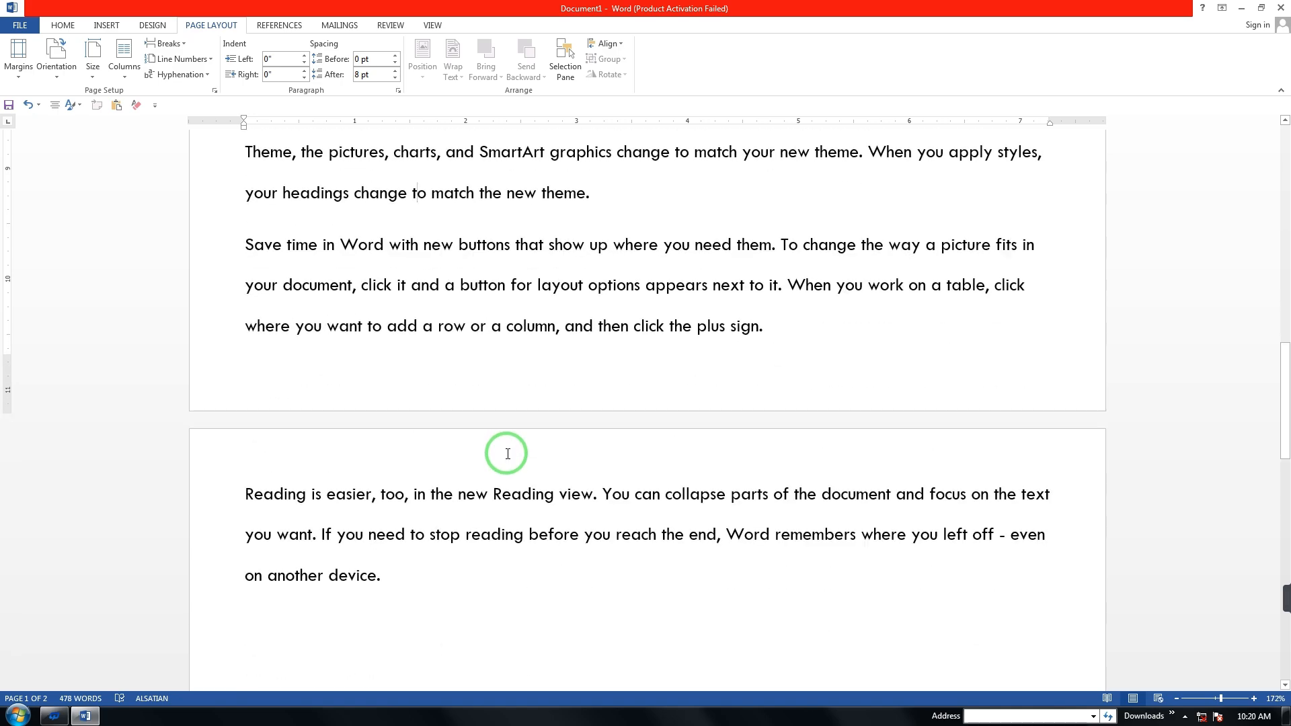
{"action": "scroll", "coordinate": [394, 395], "scroll_direction": "down", "scroll_amount": 4}
{"action": "scroll", "coordinate": [340, 325], "scroll_direction": "up", "scroll_amount": 10}
{"action": "scroll", "coordinate": [343, 316], "scroll_direction": "down", "scroll_amount": 10}
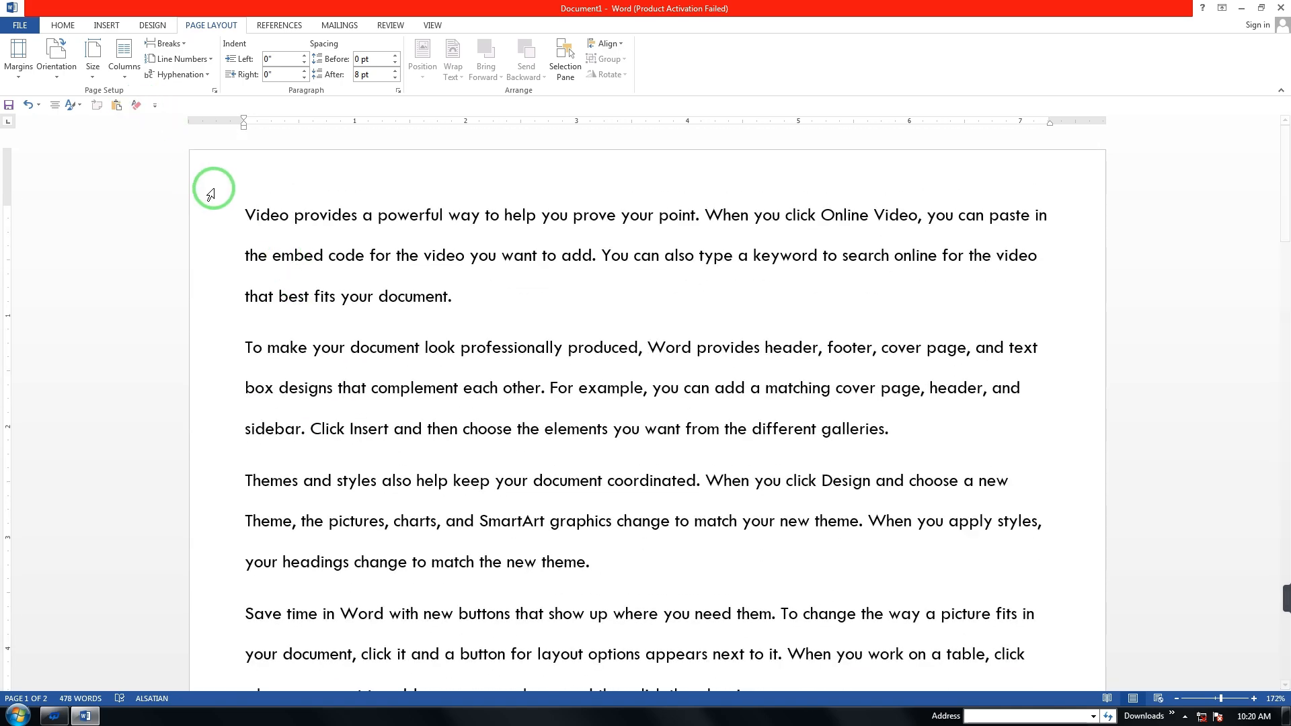
{"action": "left_click_drag", "start_coordinate": [213, 179], "coordinate": [393, 703]}
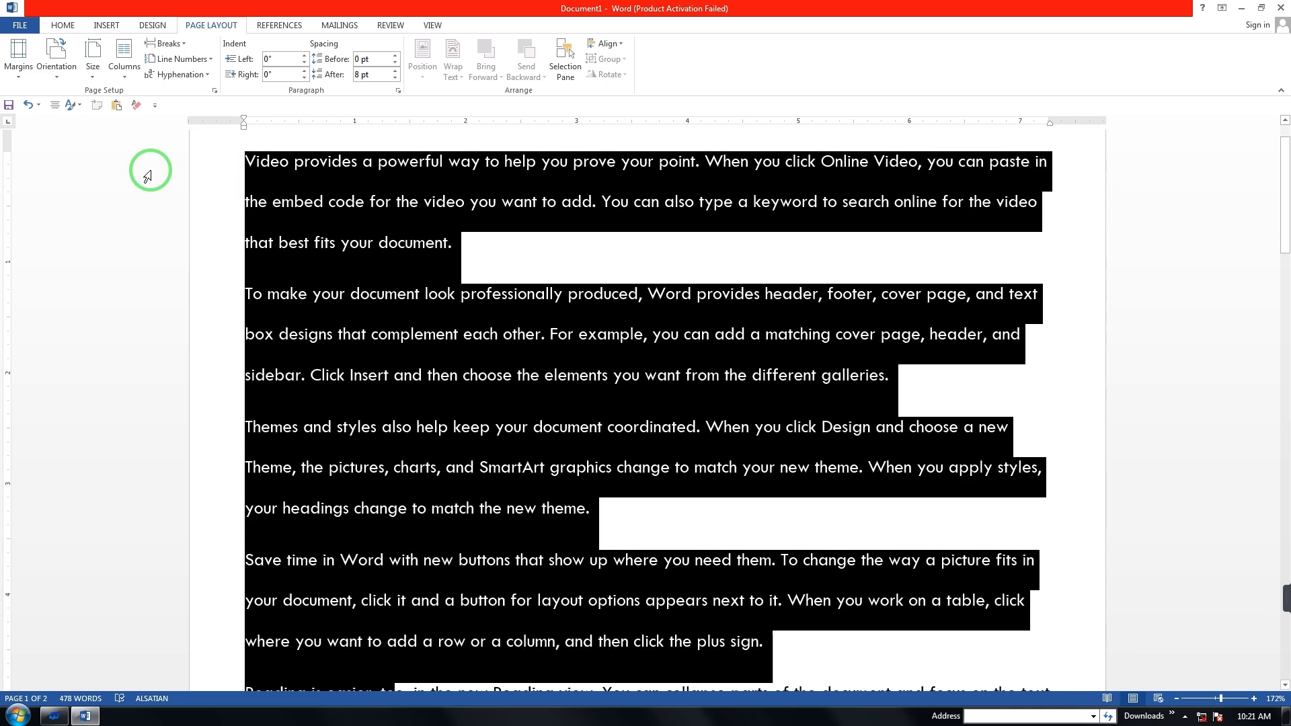
{"action": "left_click", "coordinate": [95, 59]}
{"action": "left_click", "coordinate": [129, 340]}
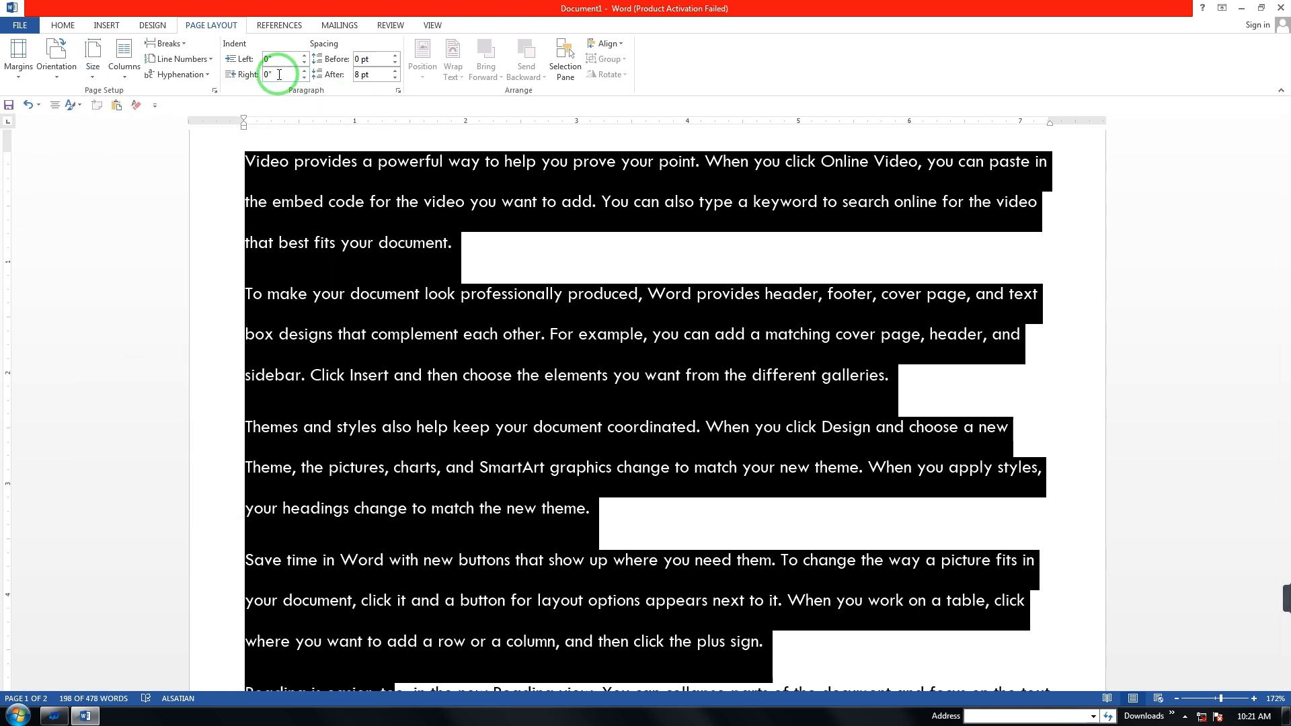
- Set the spacing before and after the selected paragraphs to Auto
{"action": "scroll", "coordinate": [390, 88], "scroll_direction": "down", "scroll_amount": 4}
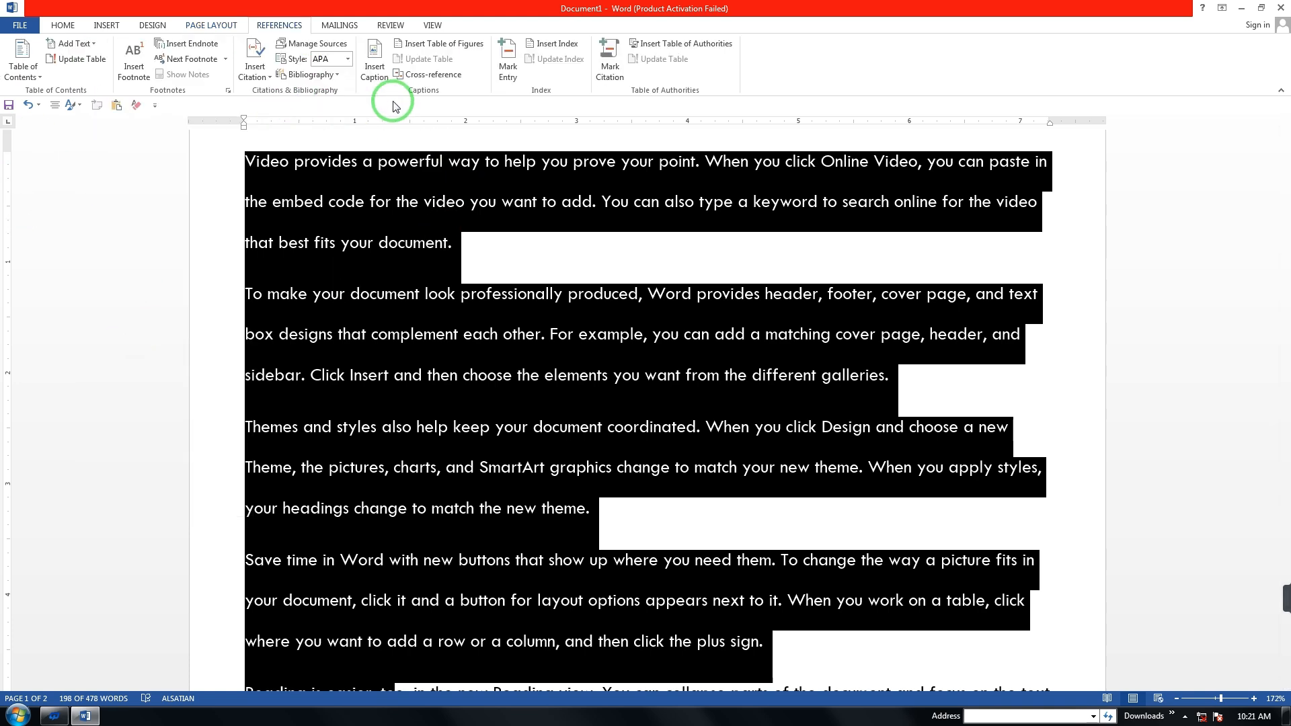
{"action": "scroll", "coordinate": [387, 128], "scroll_direction": "up", "scroll_amount": 2}
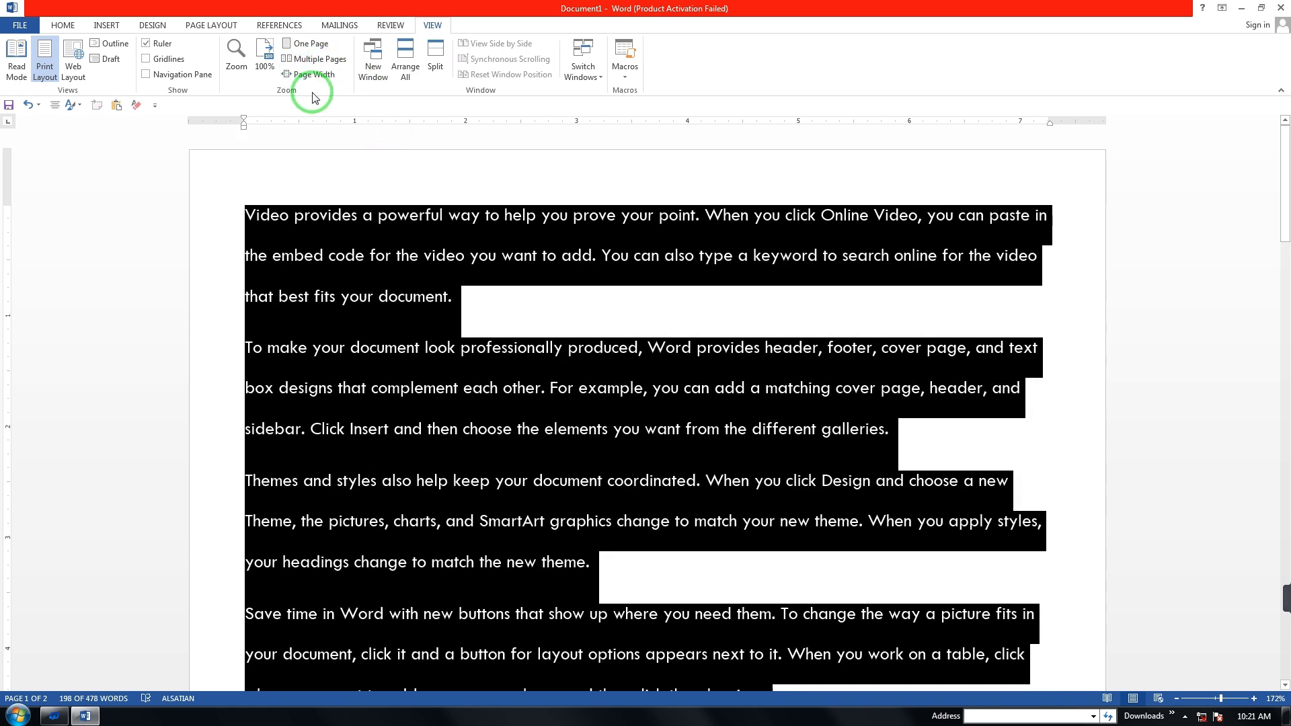
{"action": "scroll", "coordinate": [296, 74], "scroll_direction": "up", "scroll_amount": 3}
{"action": "left_click", "coordinate": [202, 25]}
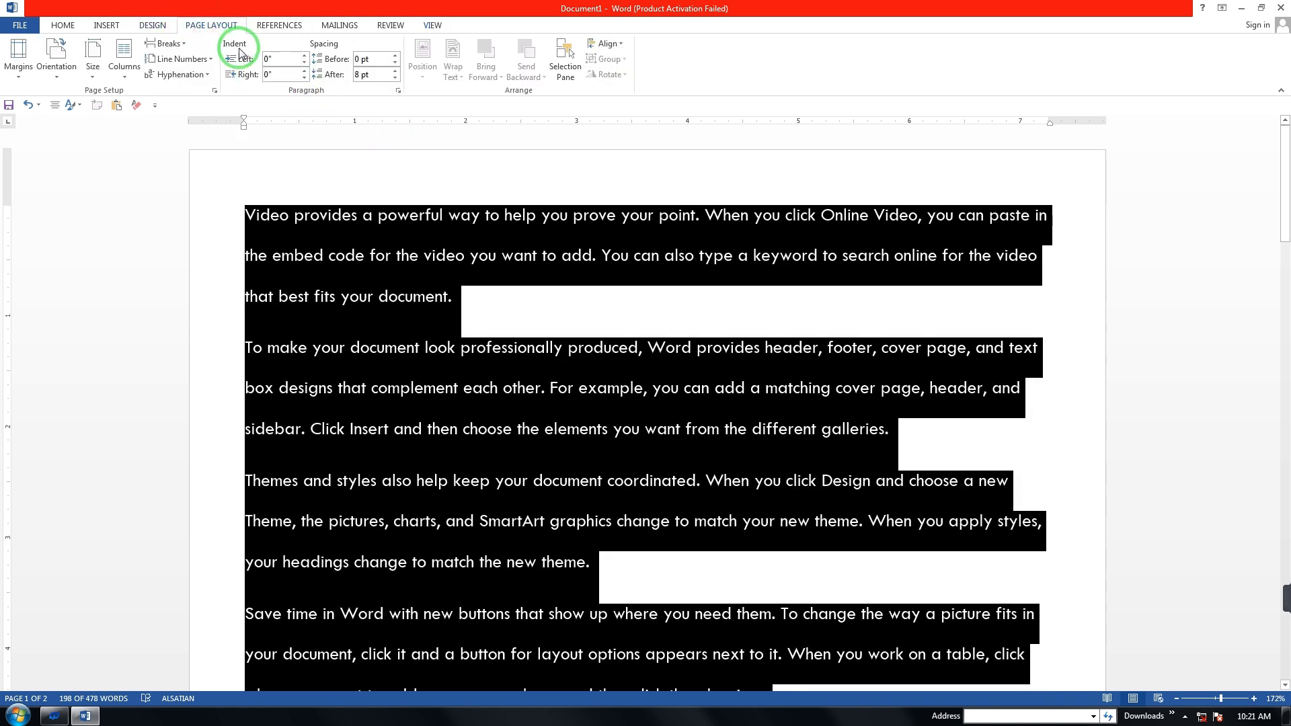
{"action": "left_click", "coordinate": [394, 79]}
{"action": "left_click", "coordinate": [395, 79]}
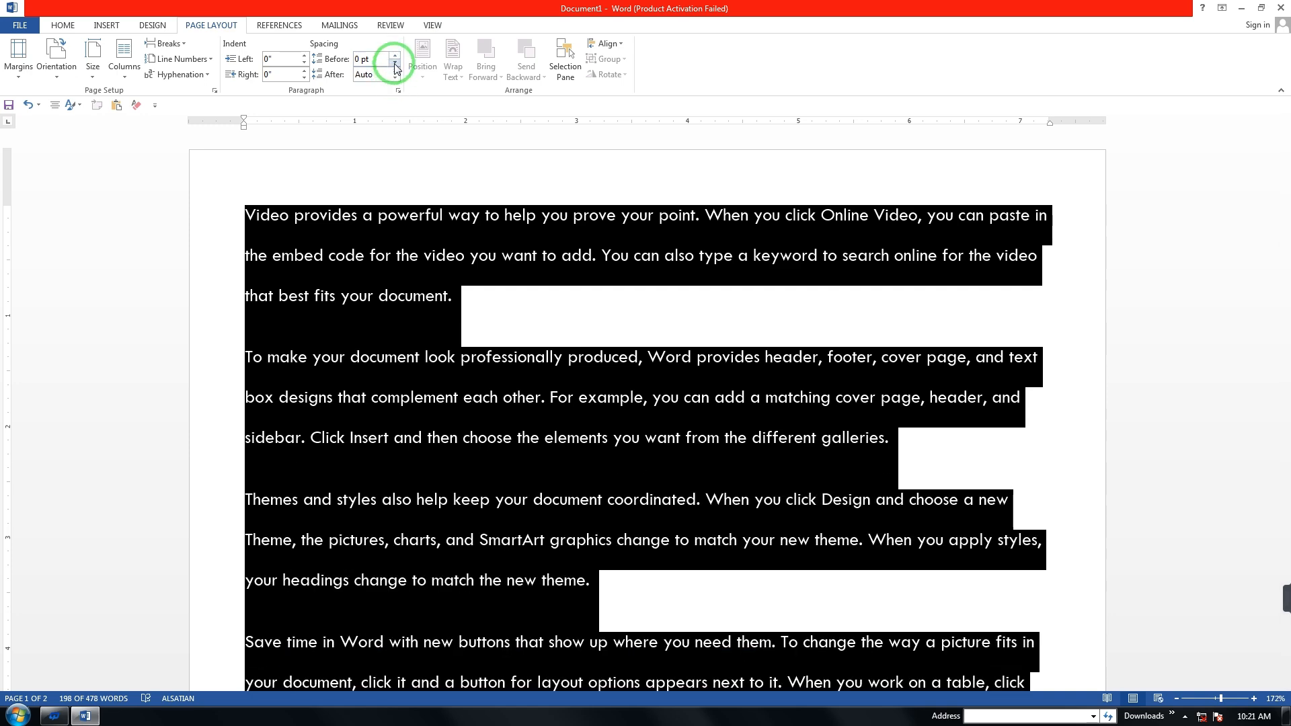
- Set the spacing after to 0 pt for the text from page one's last line to the end of the document
{"action": "scroll", "coordinate": [431, 291], "scroll_direction": "down", "scroll_amount": 12}
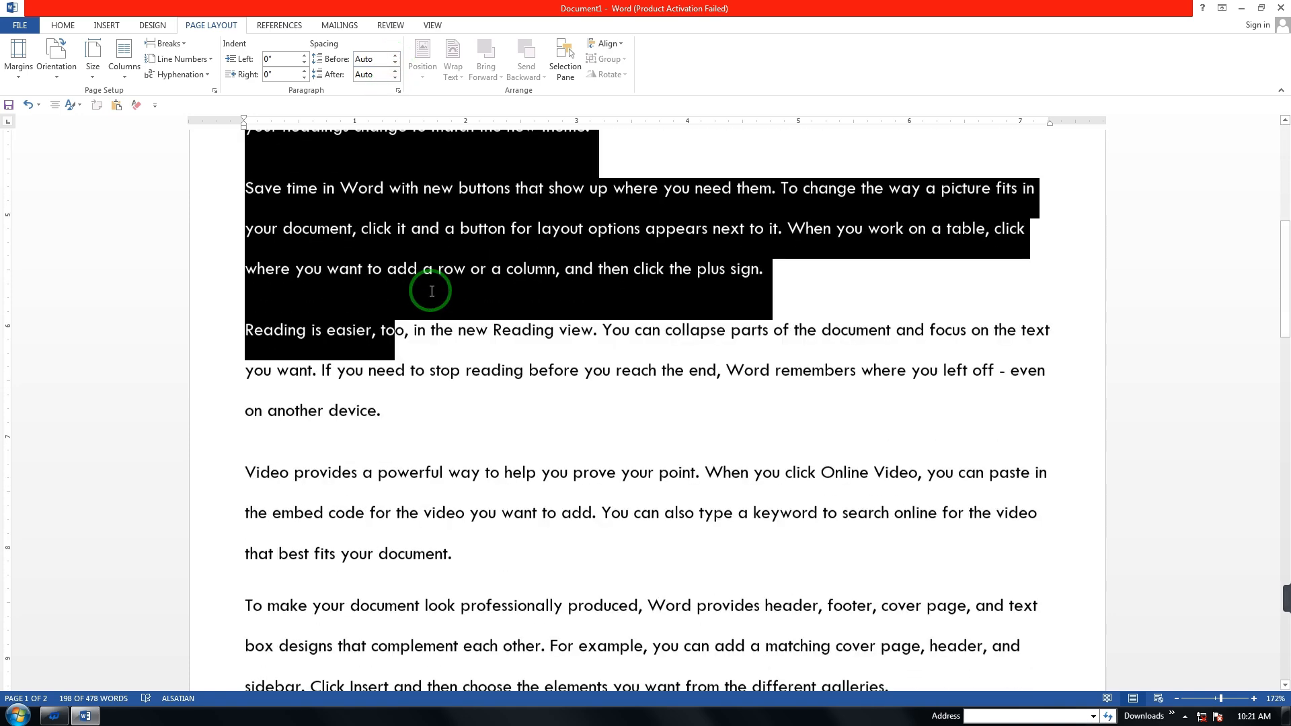
{"action": "scroll", "coordinate": [404, 340], "scroll_direction": "down", "scroll_amount": 2}
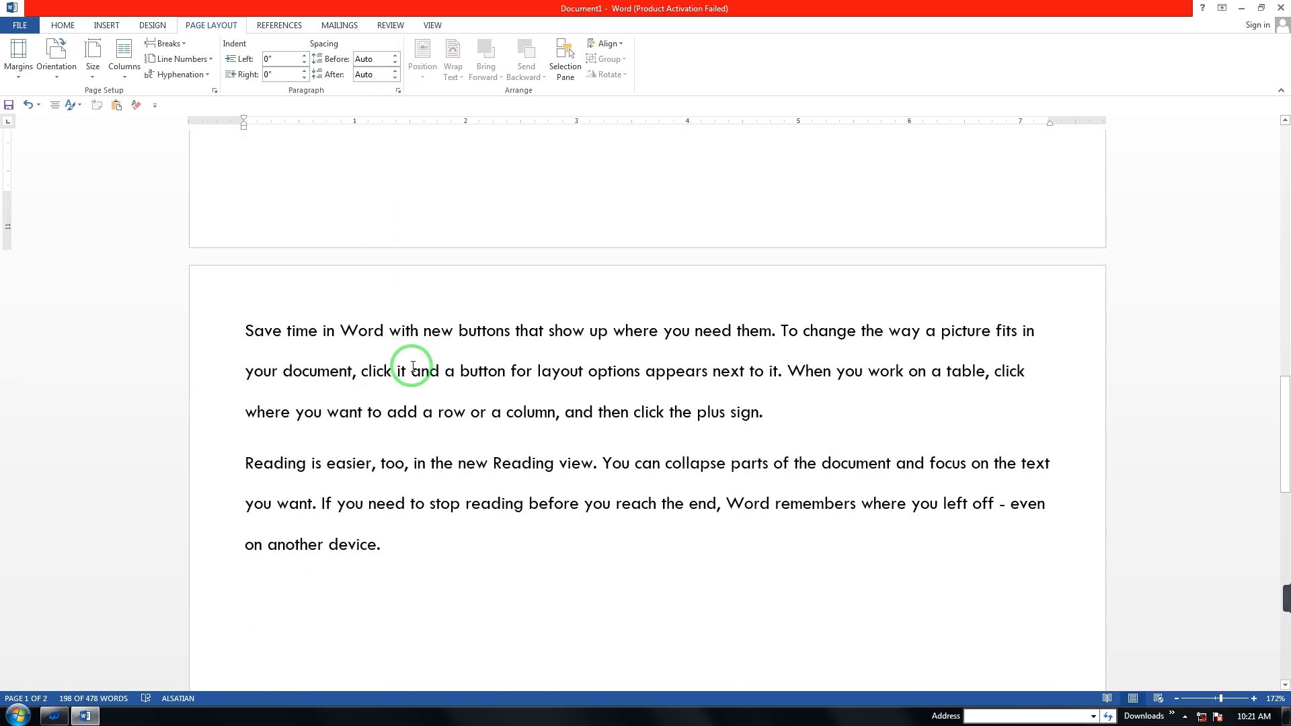
{"action": "left_click_drag", "start_coordinate": [404, 543], "coordinate": [228, 199]}
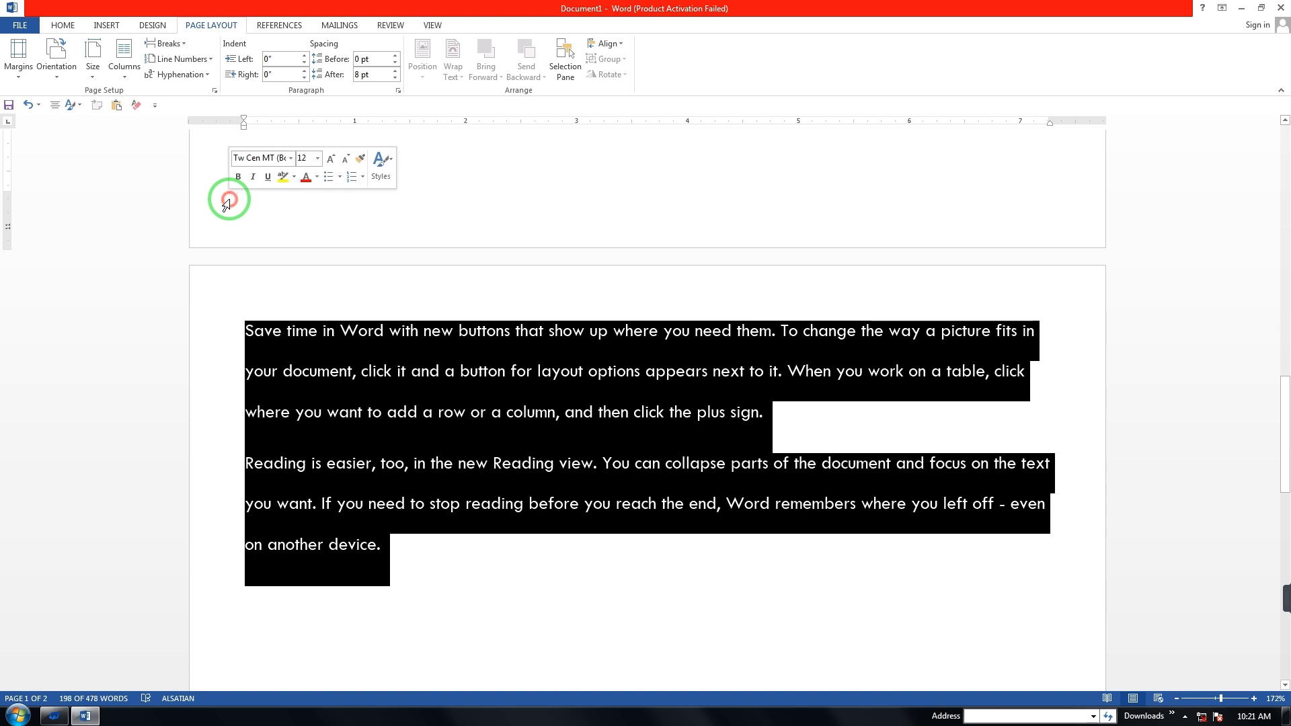
{"action": "left_click", "coordinate": [395, 78]}
{"action": "left_click", "coordinate": [396, 78]}
{"action": "left_click", "coordinate": [396, 78]}
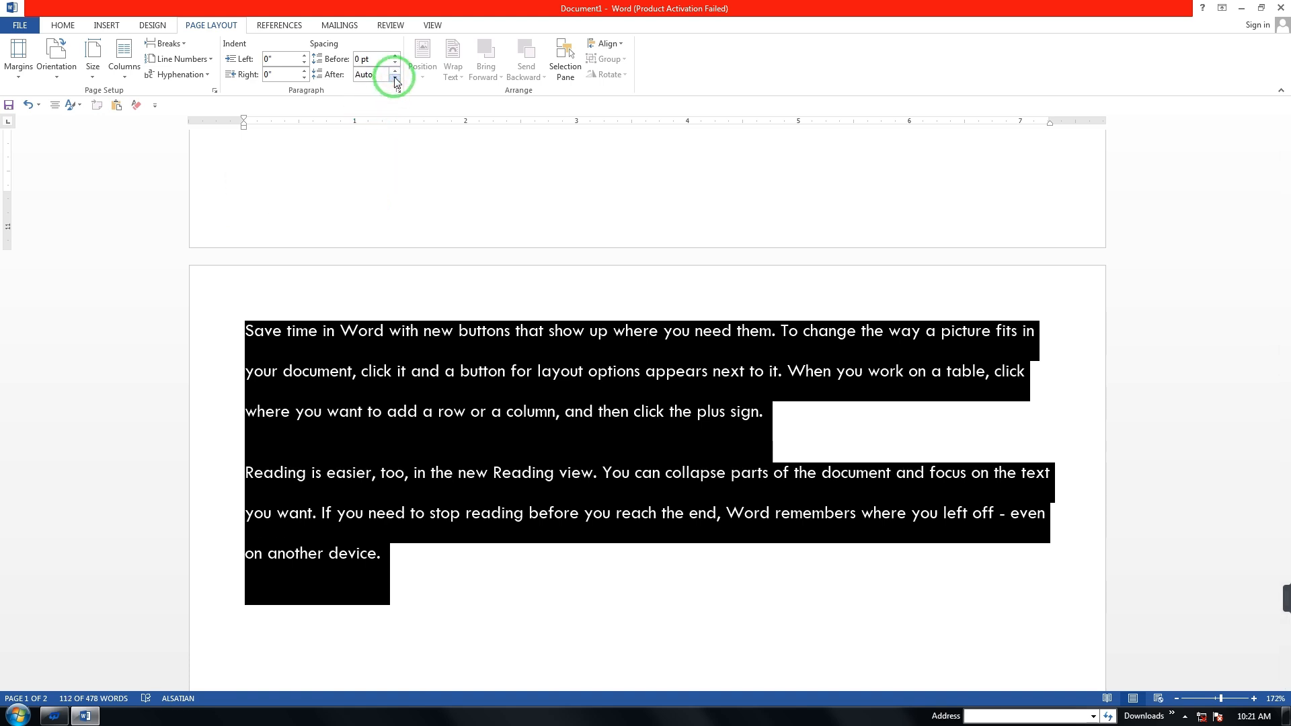
{"action": "left_click", "coordinate": [395, 72]}
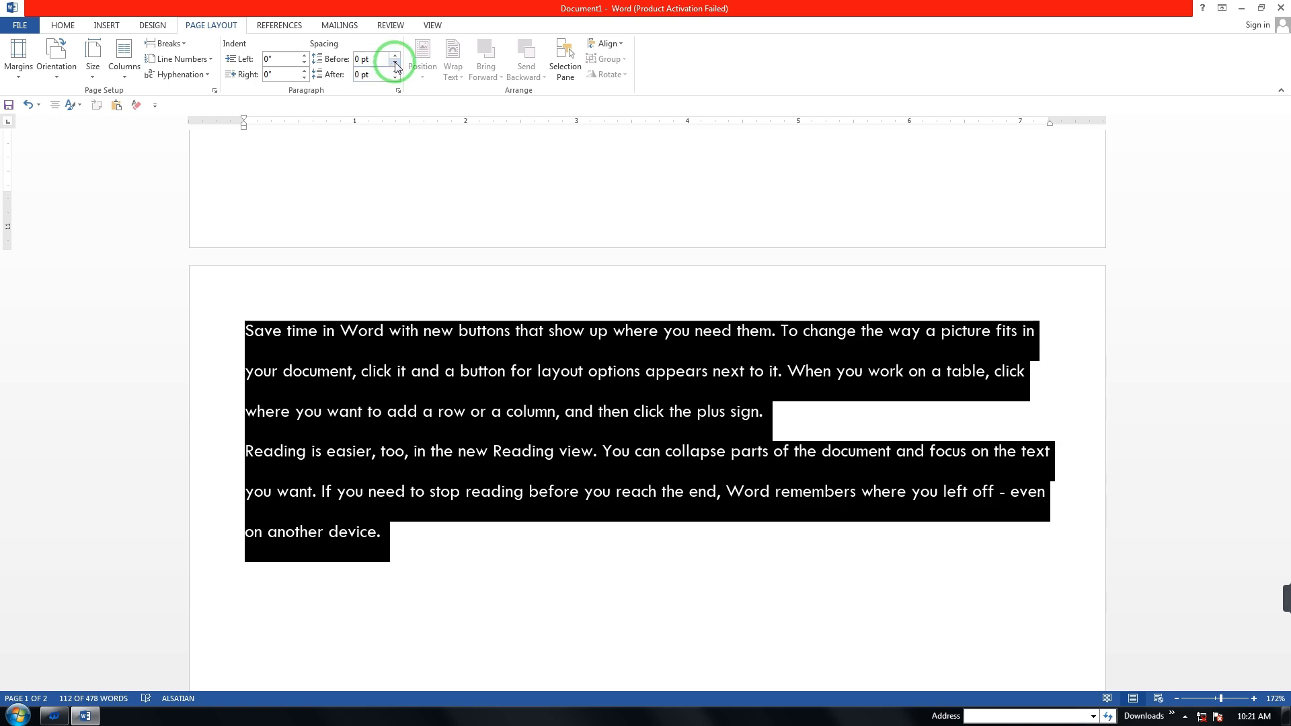
{"action": "scroll", "coordinate": [354, 127], "scroll_direction": "up", "scroll_amount": 10}
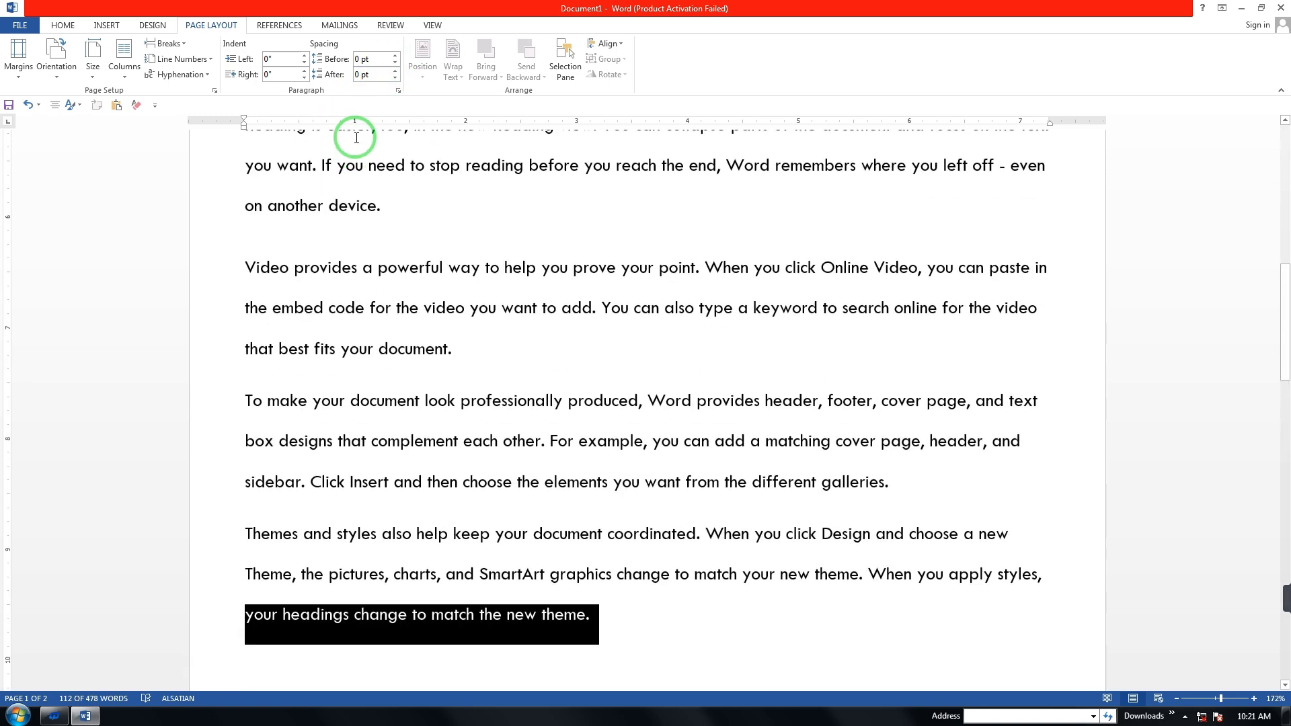
{"action": "scroll", "coordinate": [355, 140], "scroll_direction": "up", "scroll_amount": 5}
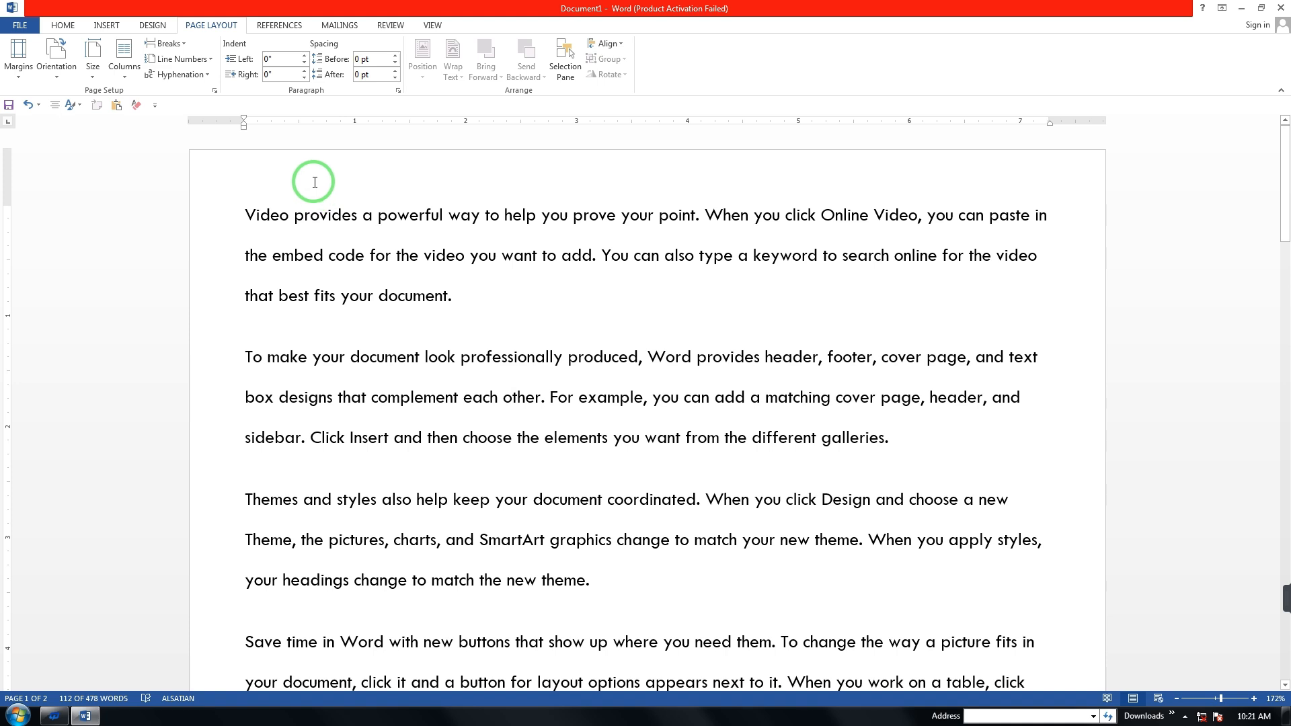
{"action": "left_click", "coordinate": [93, 62]}
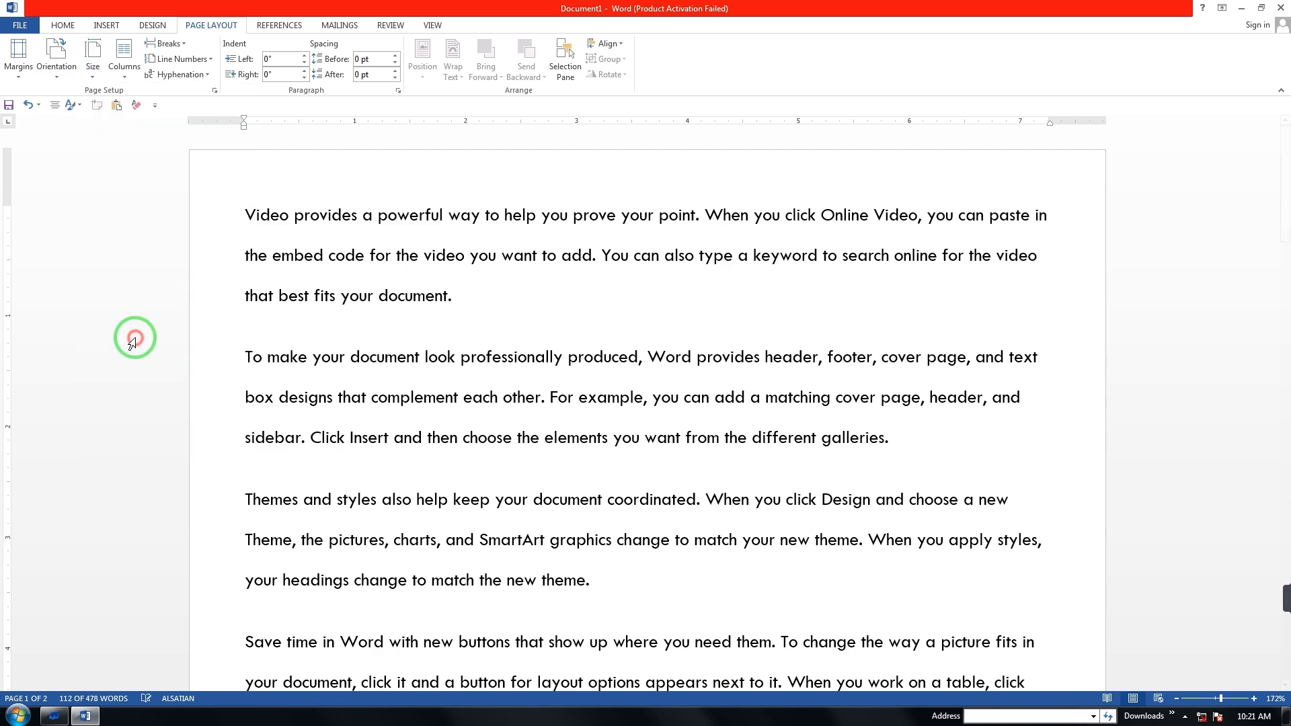
{"action": "left_click", "coordinate": [136, 341]}
{"action": "left_click", "coordinate": [56, 58]}
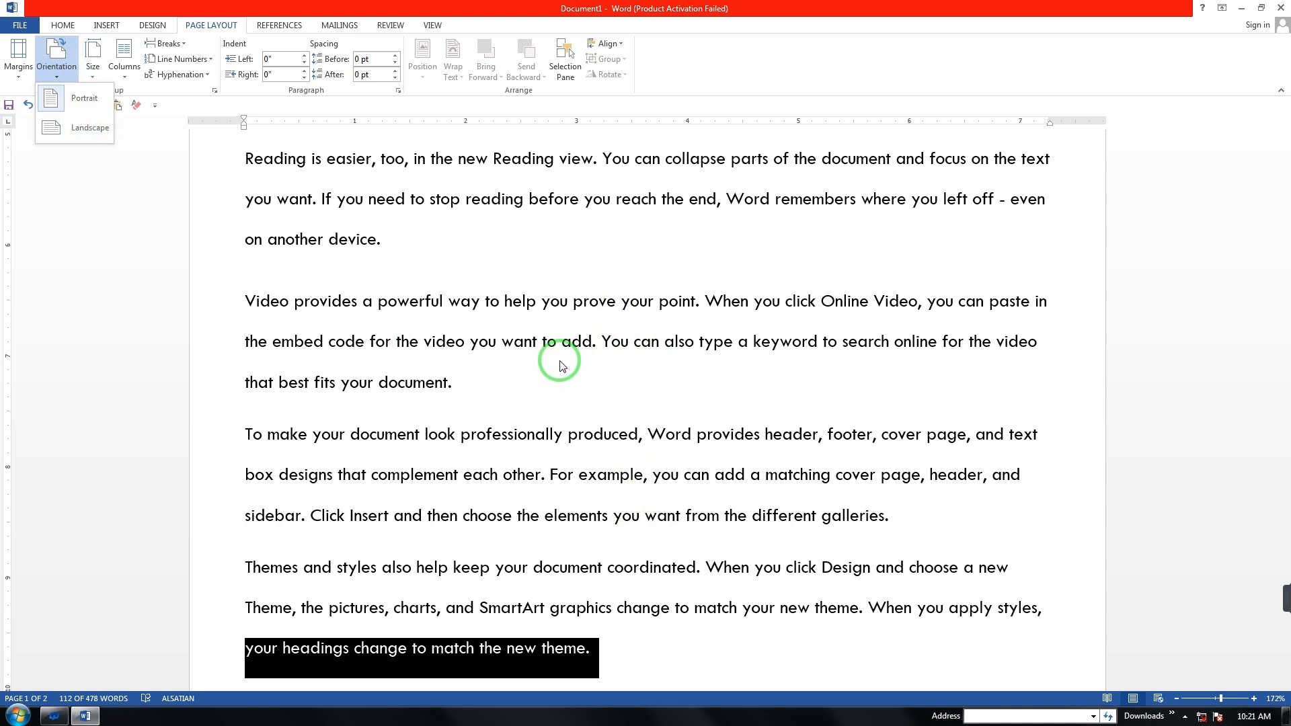
{"action": "left_click", "coordinate": [336, 296]}
{"action": "left_click", "coordinate": [10, 54]}
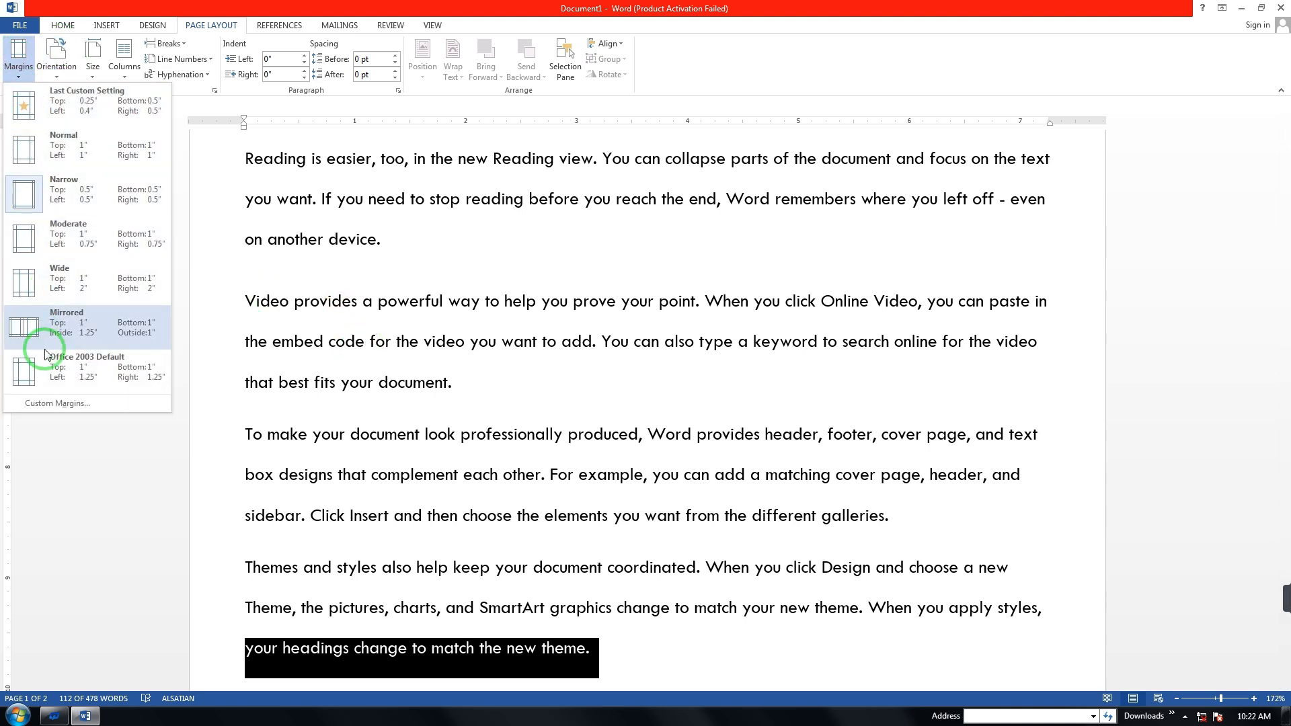
{"action": "left_click", "coordinate": [55, 189]}
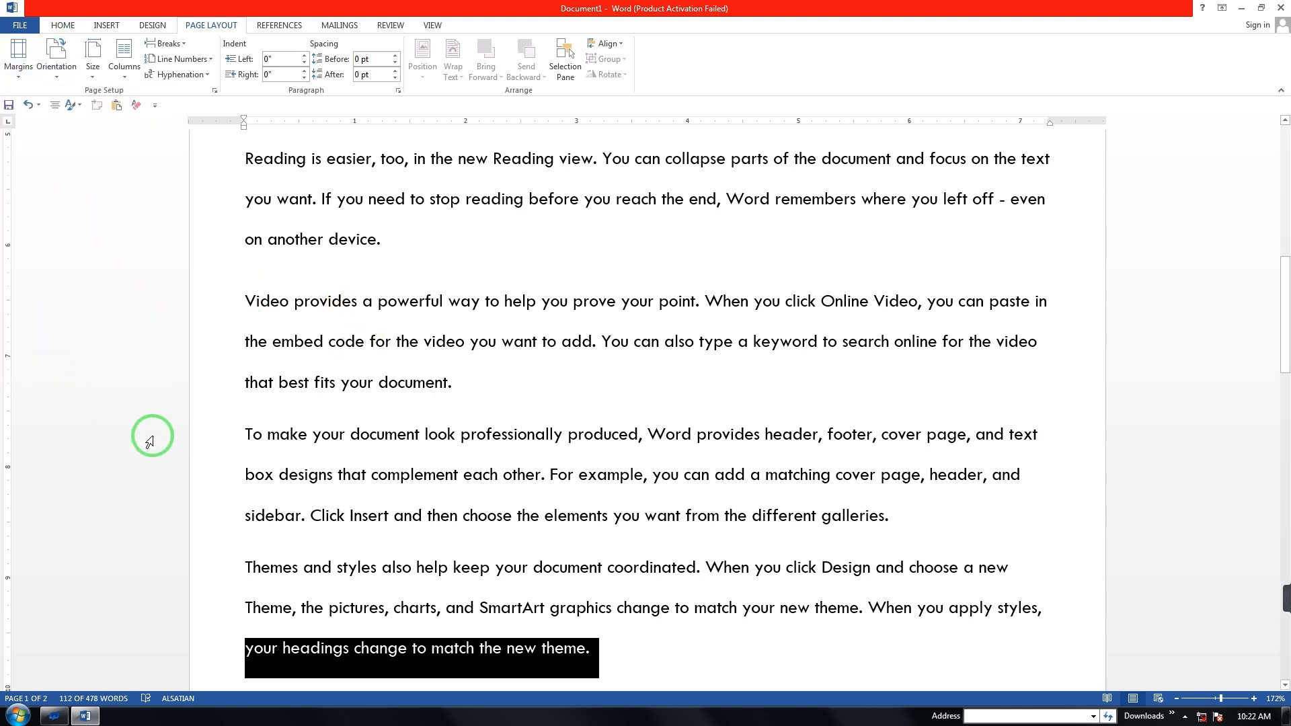
- Set a custom top margin of 0.025" for the whole document
{"action": "left_click", "coordinate": [17, 76]}
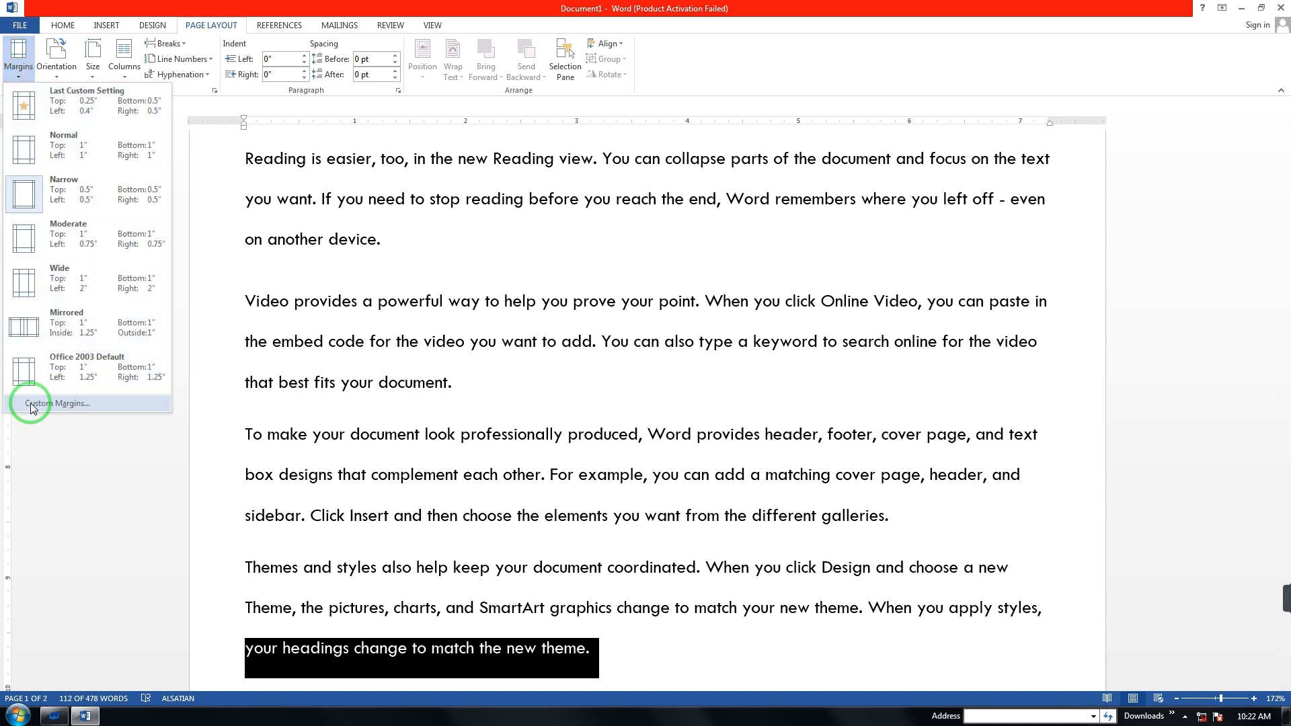
{"action": "left_click", "coordinate": [66, 410]}
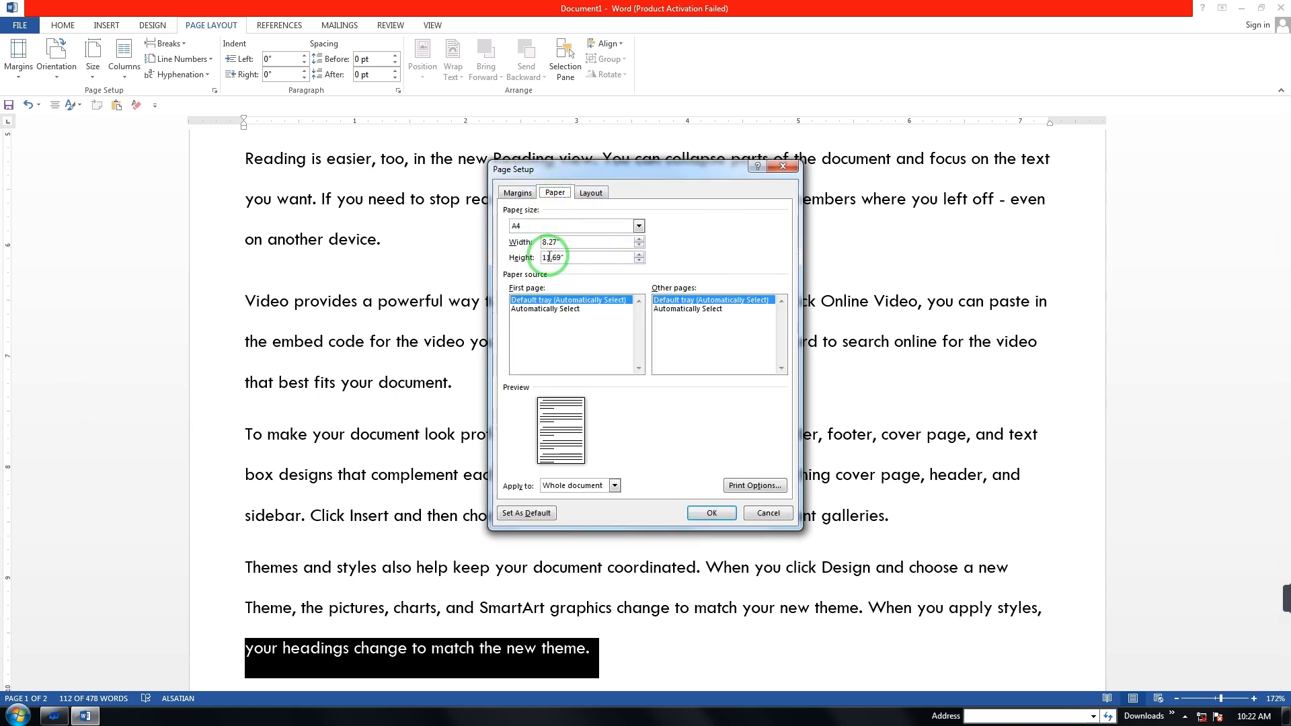
{"action": "left_click", "coordinate": [518, 193]}
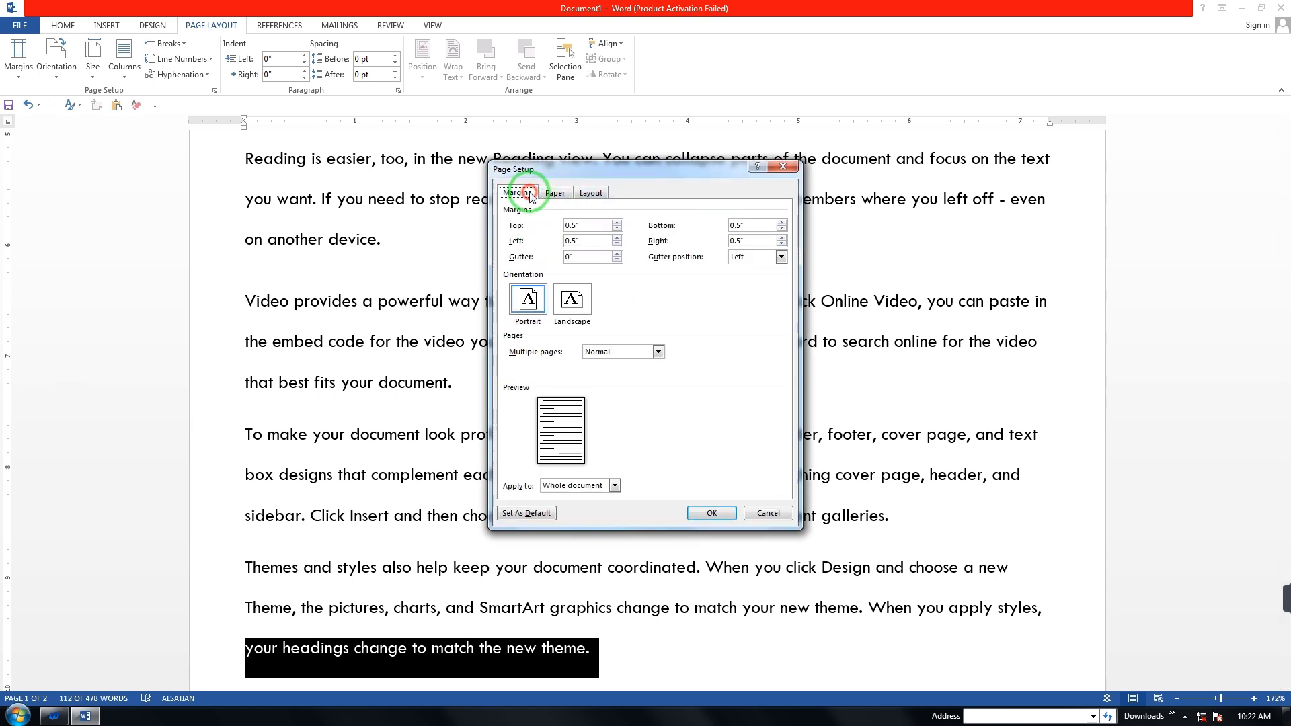
{"action": "double_click", "coordinate": [577, 226]}
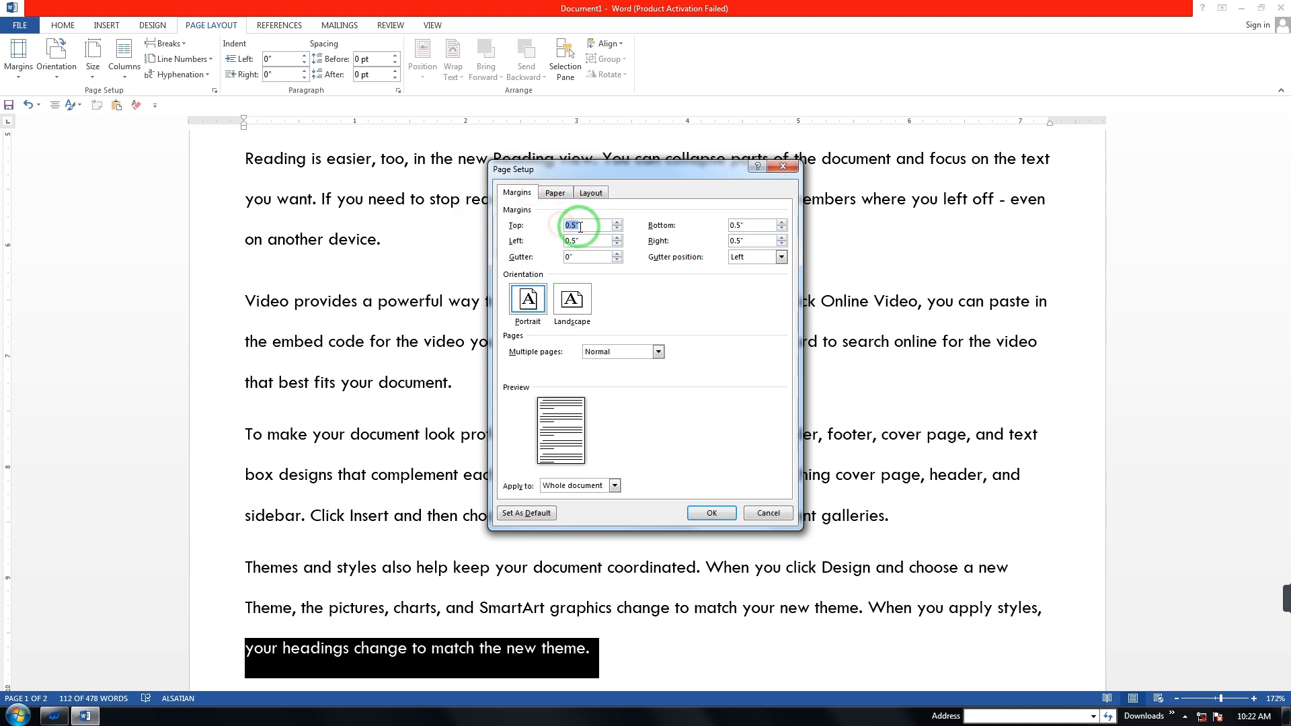
{"action": "left_click", "coordinate": [618, 229]}
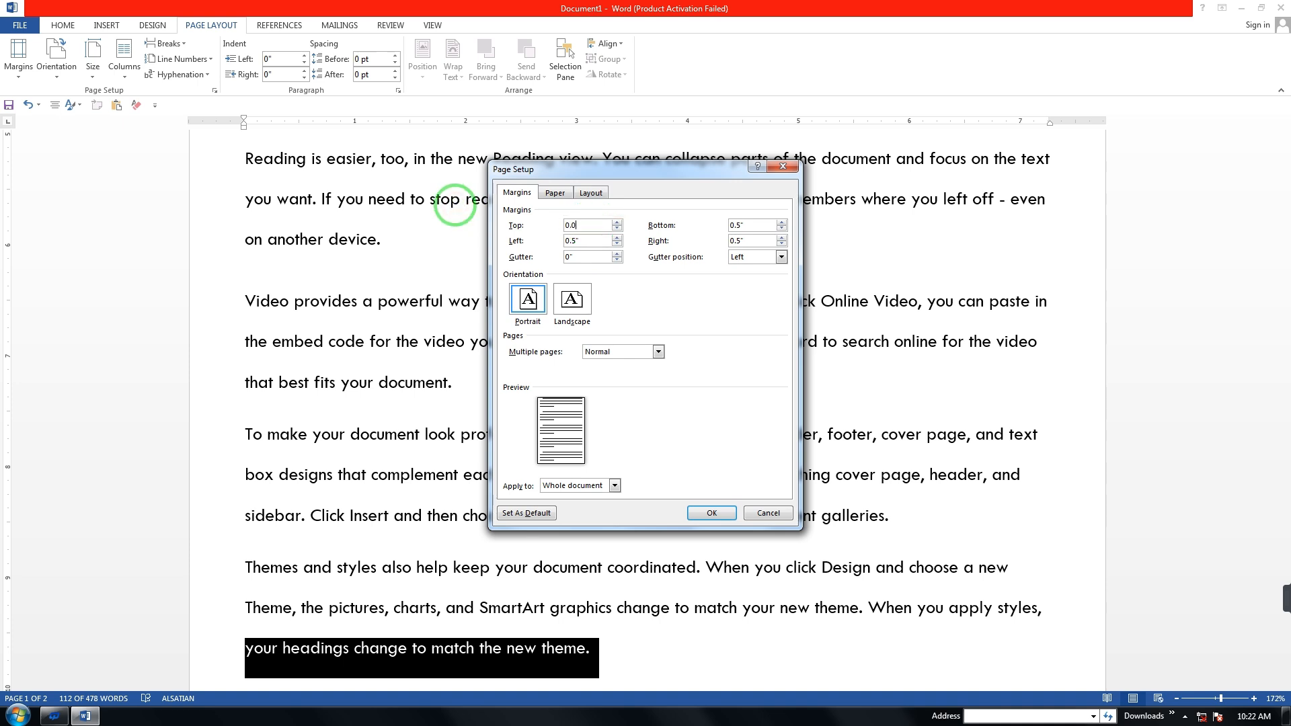
{"action": "type", "text": "0.025"}
{"action": "key", "text": "Return"}
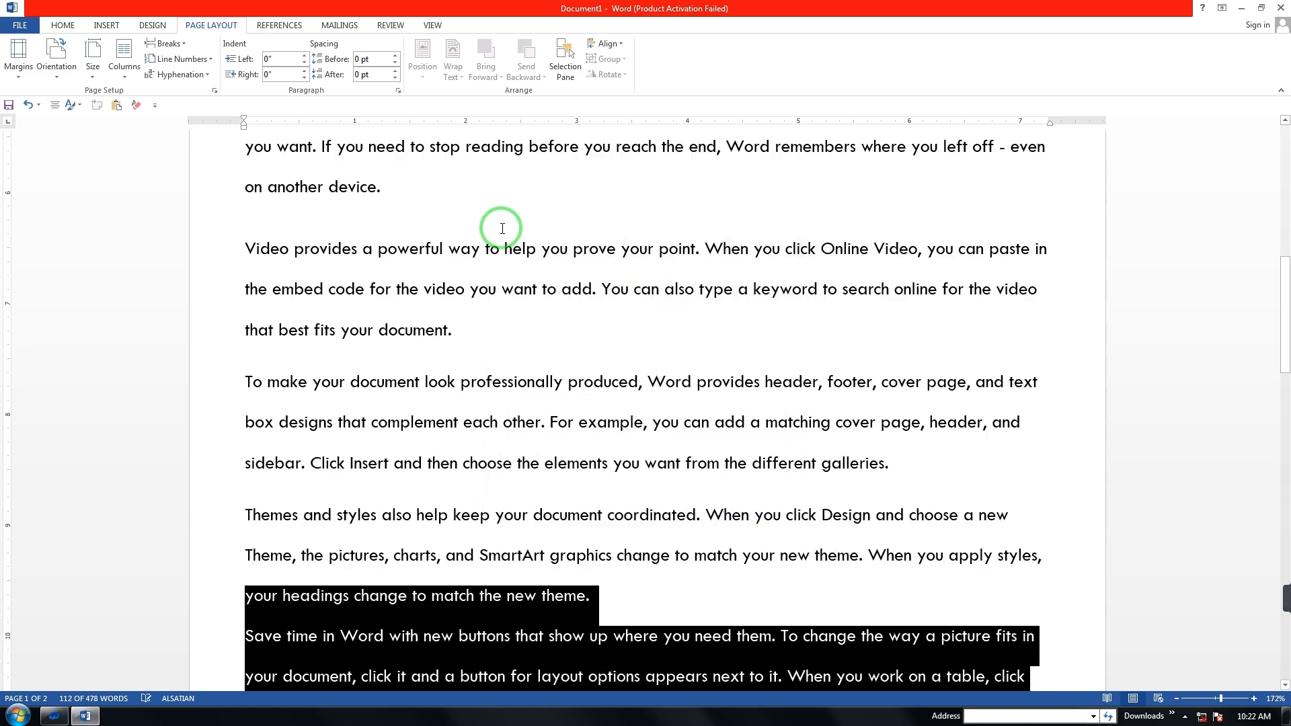
- Set a custom bottom margin of 0.25" for the whole document
{"action": "left_click", "coordinate": [16, 60]}
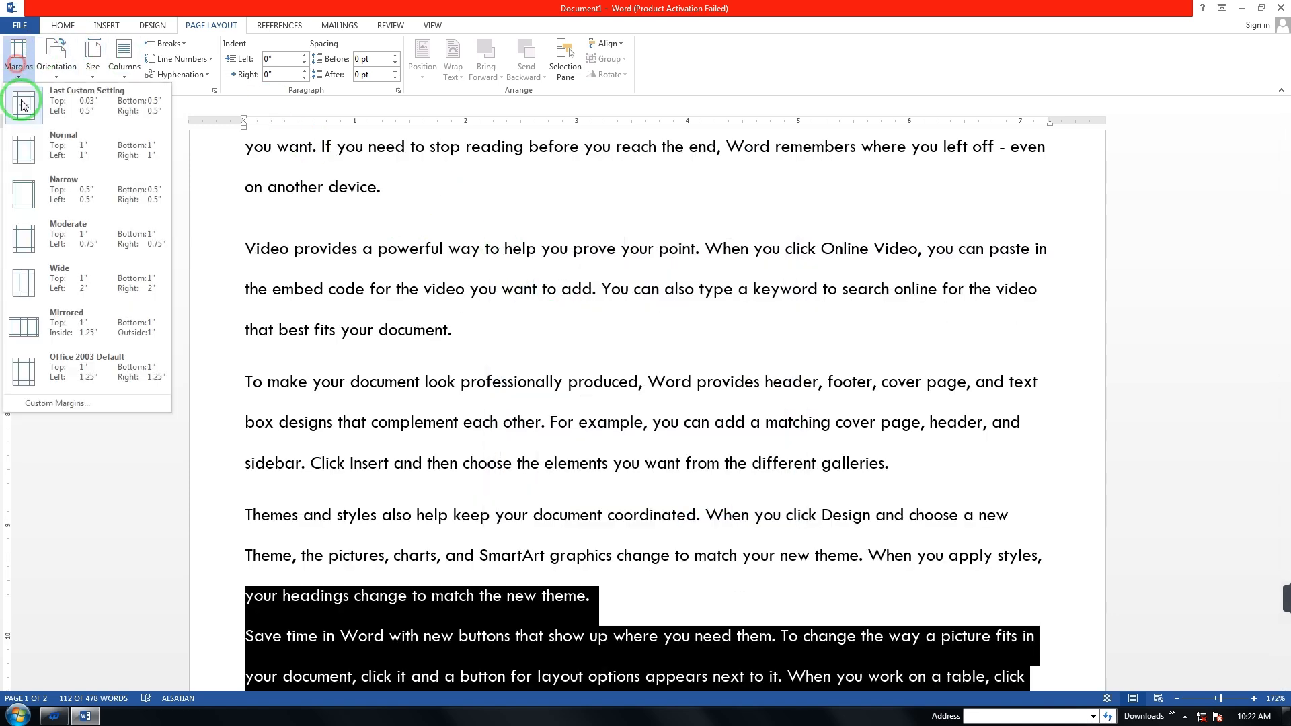
{"action": "left_click", "coordinate": [49, 407]}
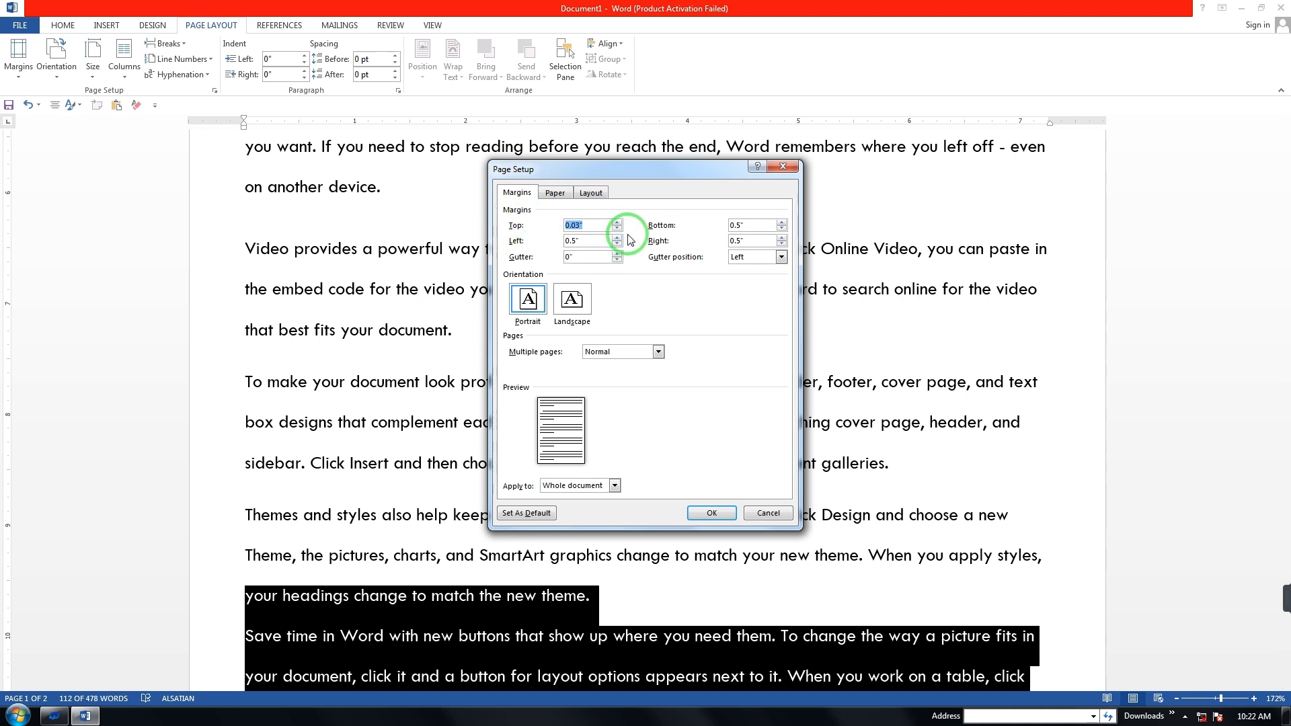
{"action": "left_click_drag", "start_coordinate": [747, 224], "coordinate": [714, 224]}
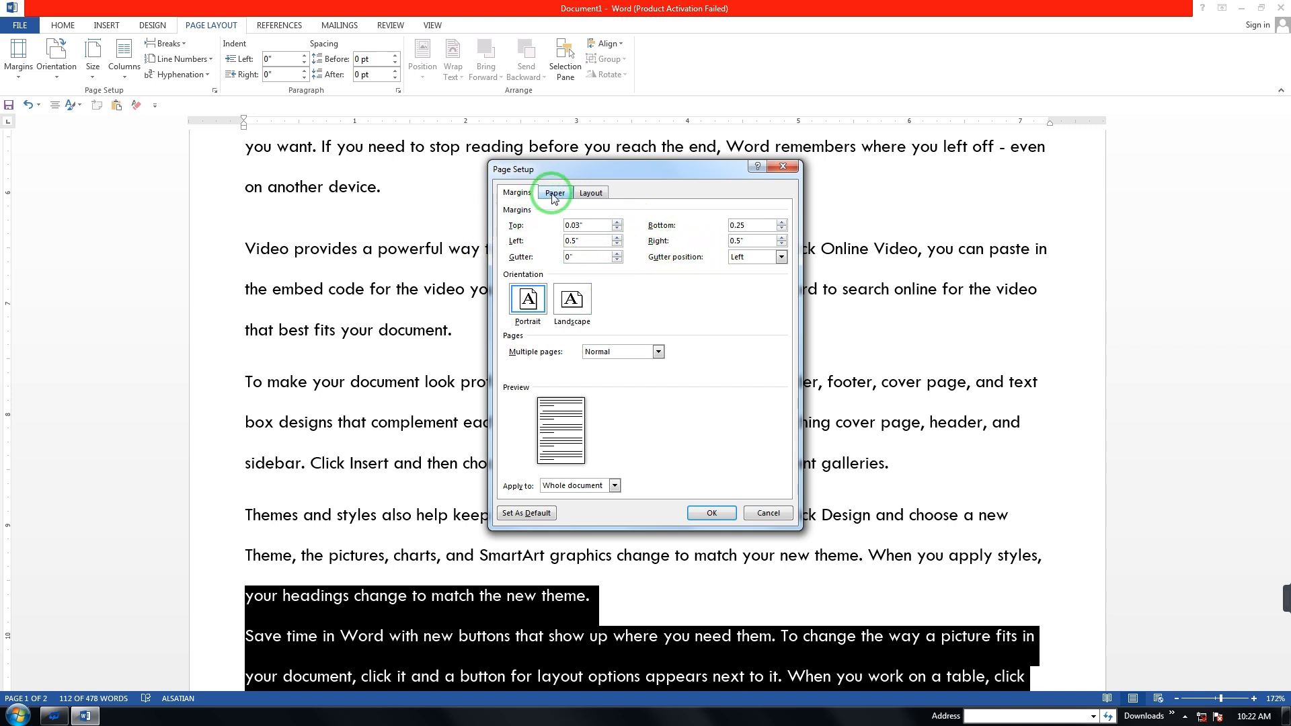
{"action": "left_click", "coordinate": [518, 198]}
{"action": "left_click", "coordinate": [671, 510]}
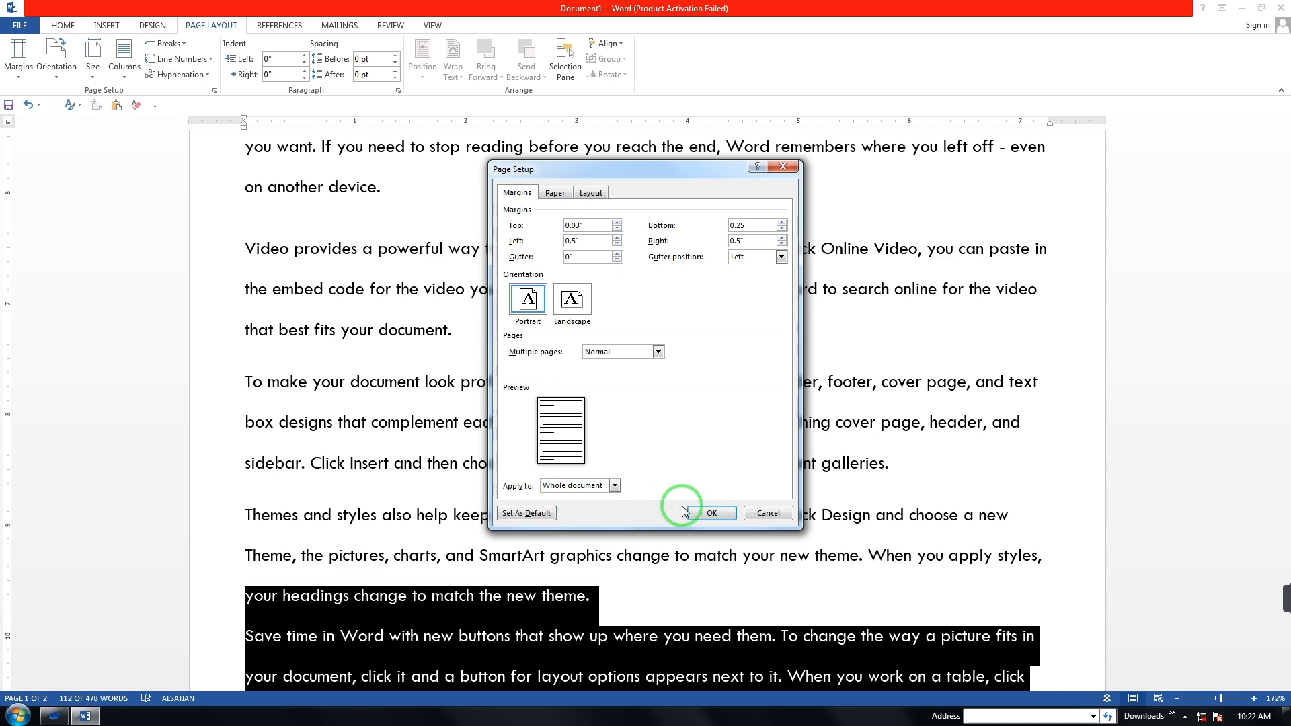
{"action": "left_click", "coordinate": [712, 513]}
- Examine how the text falls across the page break, from the closing paragraph back to the document's start
{"action": "scroll", "coordinate": [575, 410], "scroll_direction": "down", "scroll_amount": 8}
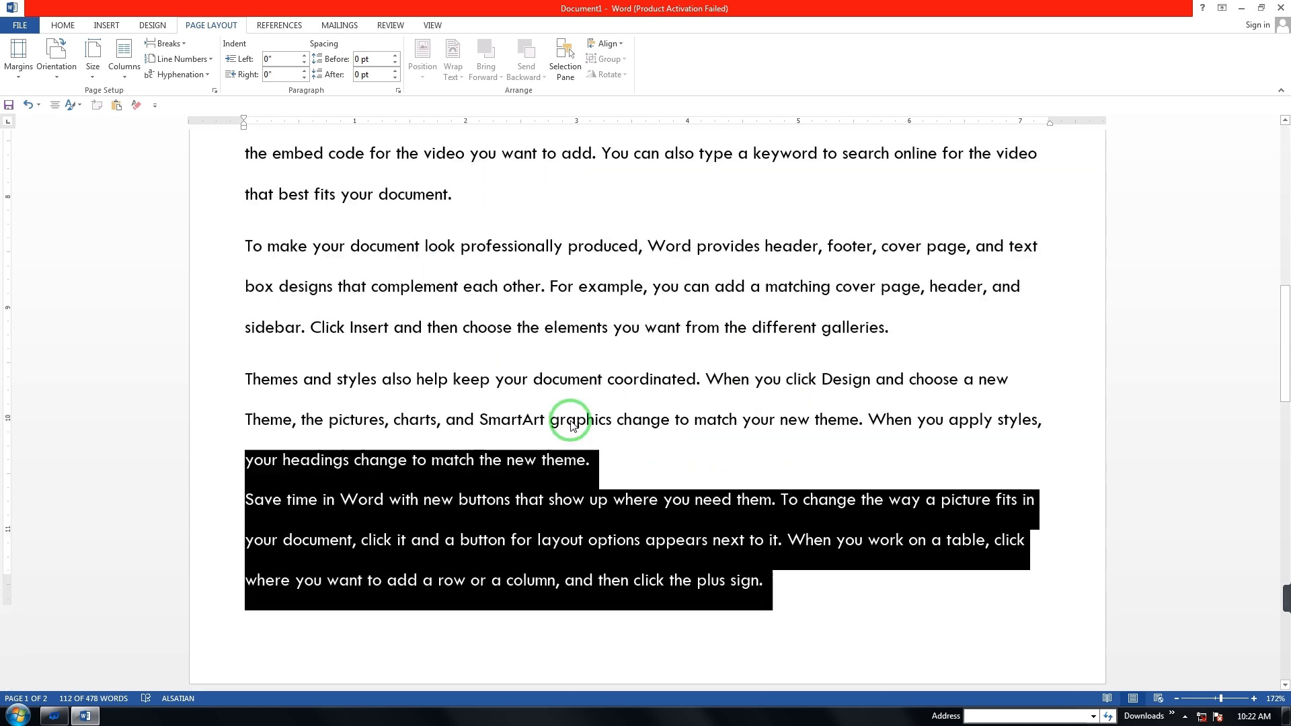
{"action": "scroll", "coordinate": [577, 410], "scroll_direction": "down", "scroll_amount": 3}
{"action": "scroll", "coordinate": [578, 409], "scroll_direction": "up", "scroll_amount": 2}
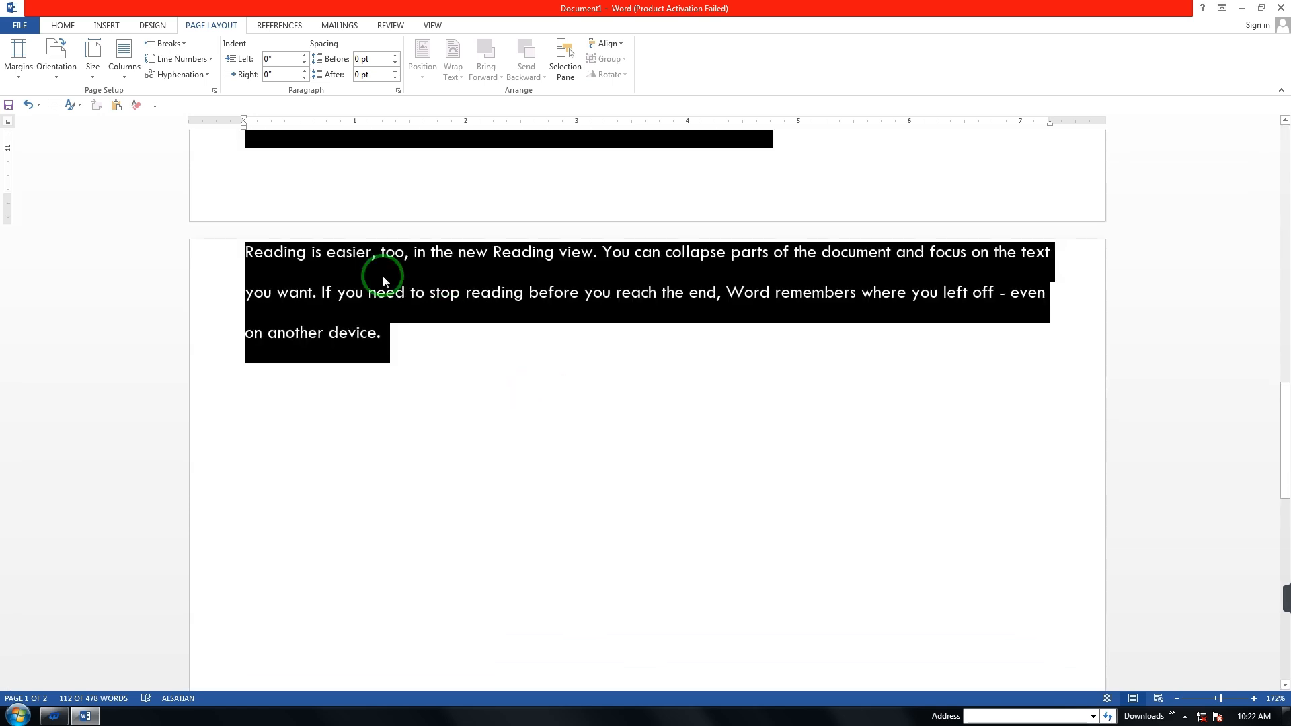
{"action": "left_click", "coordinate": [327, 253]}
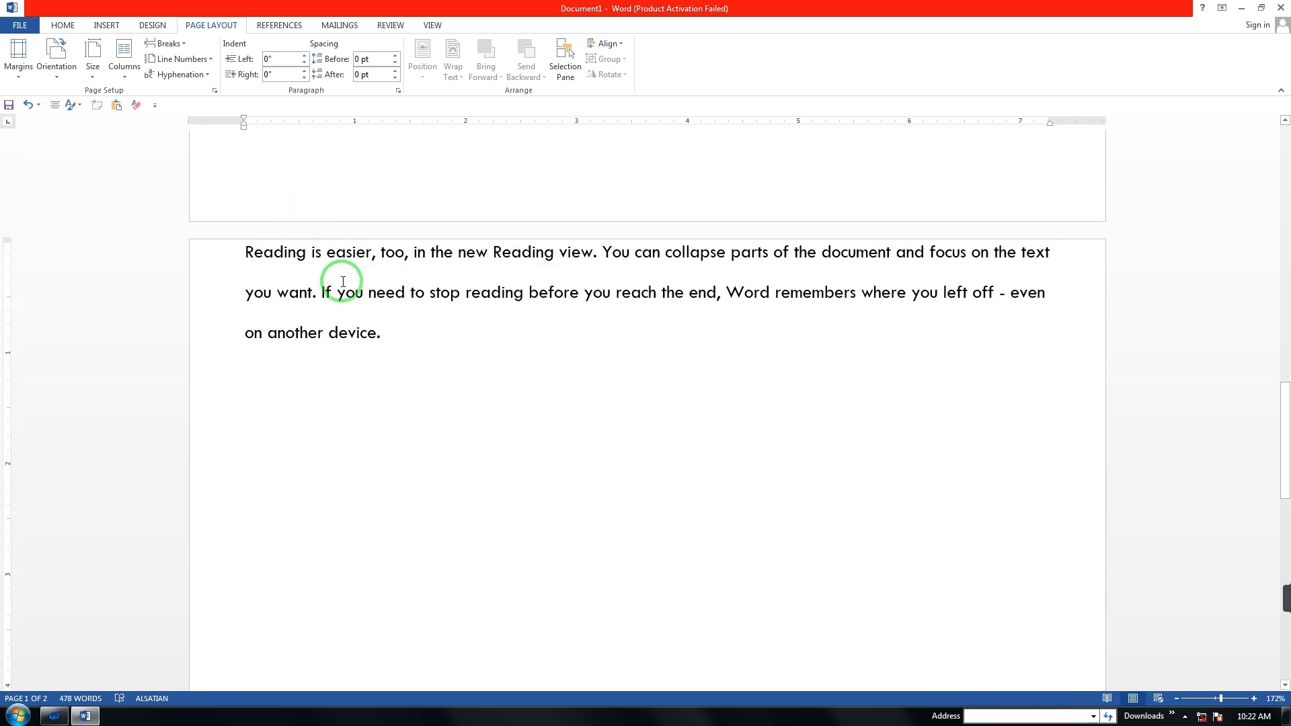
{"action": "scroll", "coordinate": [339, 280], "scroll_direction": "up", "scroll_amount": 12}
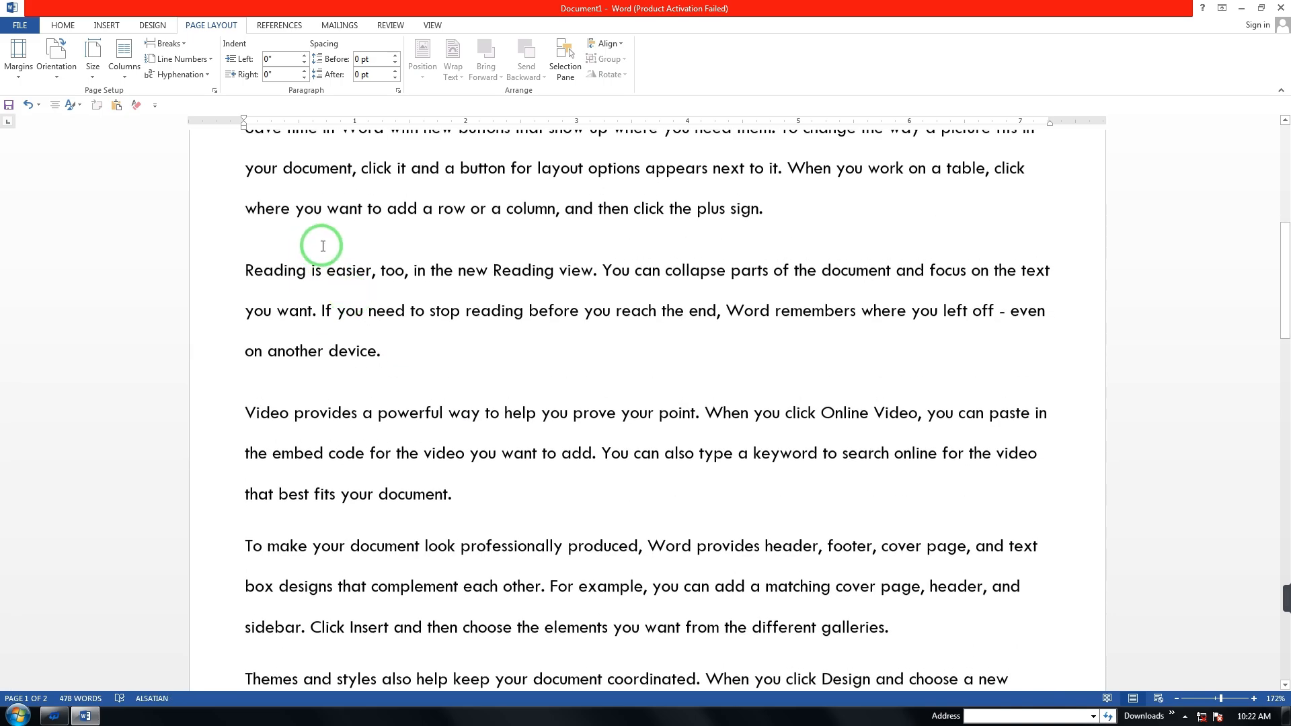
{"action": "scroll", "coordinate": [323, 246], "scroll_direction": "up", "scroll_amount": 7}
{"action": "scroll", "coordinate": [303, 212], "scroll_direction": "down", "scroll_amount": 1}
{"action": "scroll", "coordinate": [255, 155], "scroll_direction": "up", "scroll_amount": 1}
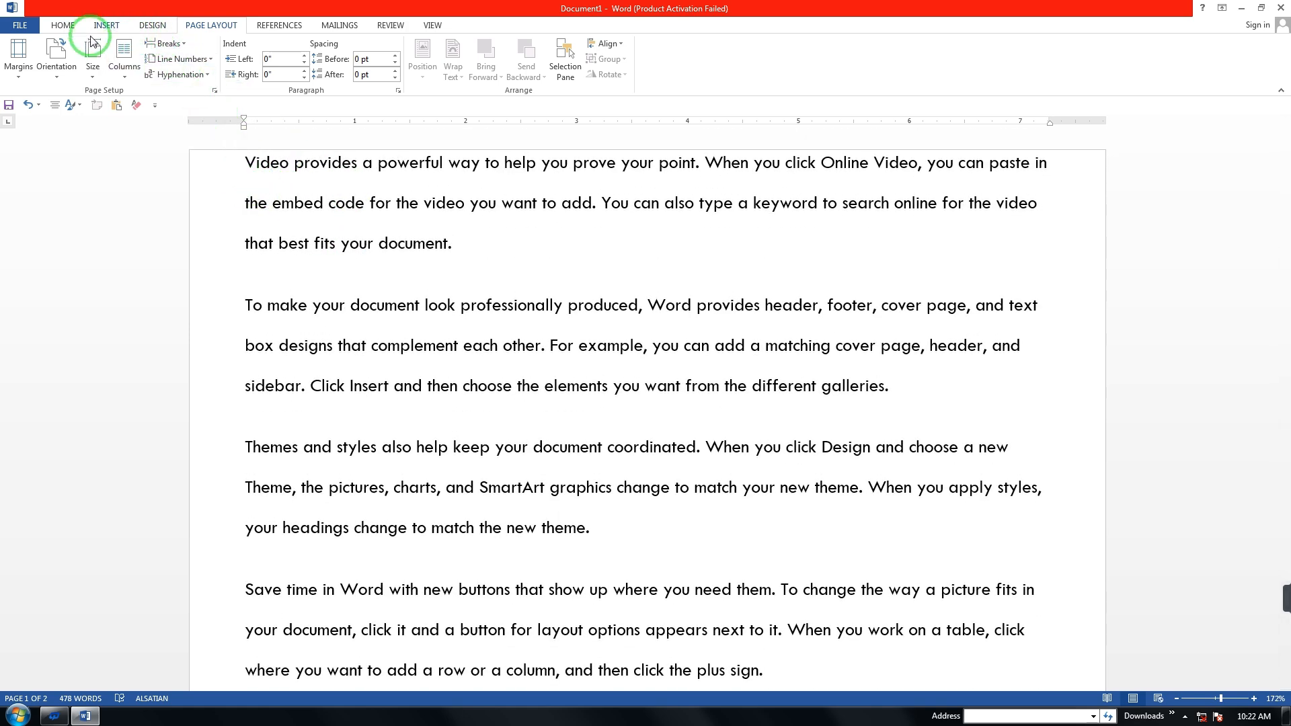
- Set the line spacing to 1.0 for the first six paragraphs, from the document's start through the second "Video provides" paragraph
{"action": "left_click_drag", "start_coordinate": [245, 167], "coordinate": [1034, 566]}
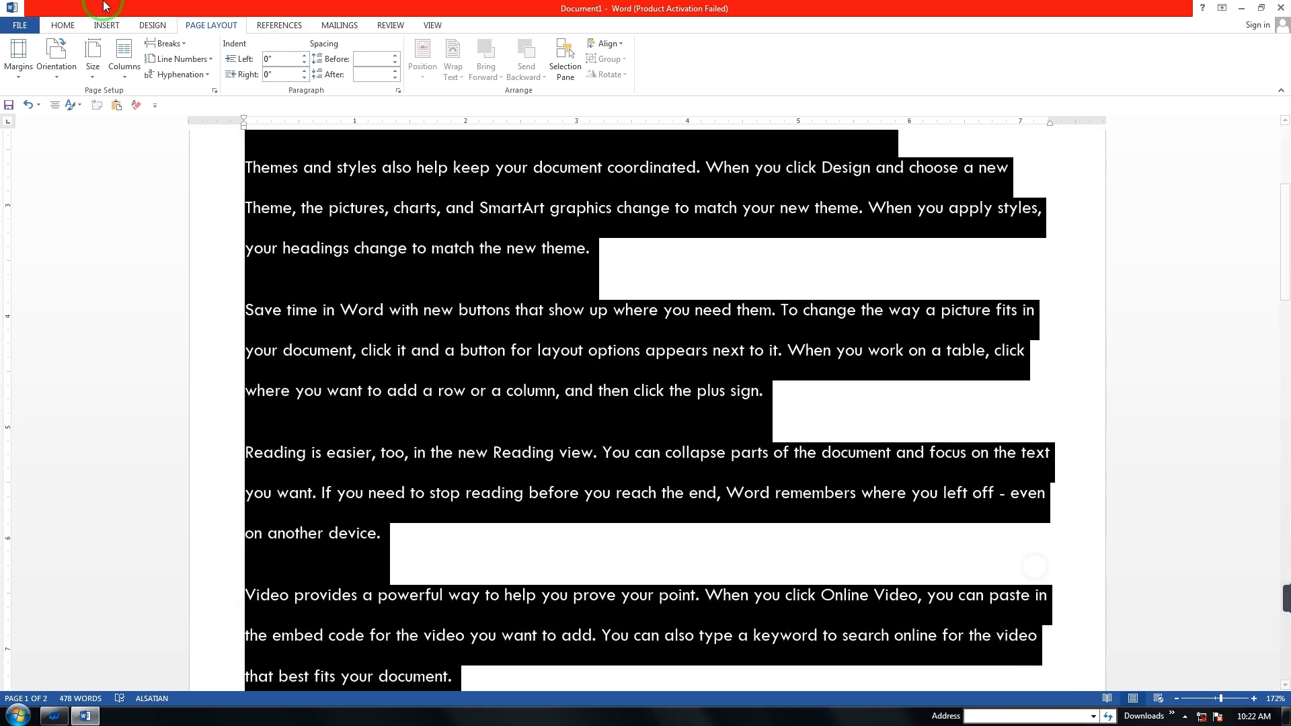
{"action": "left_click", "coordinate": [63, 25]}
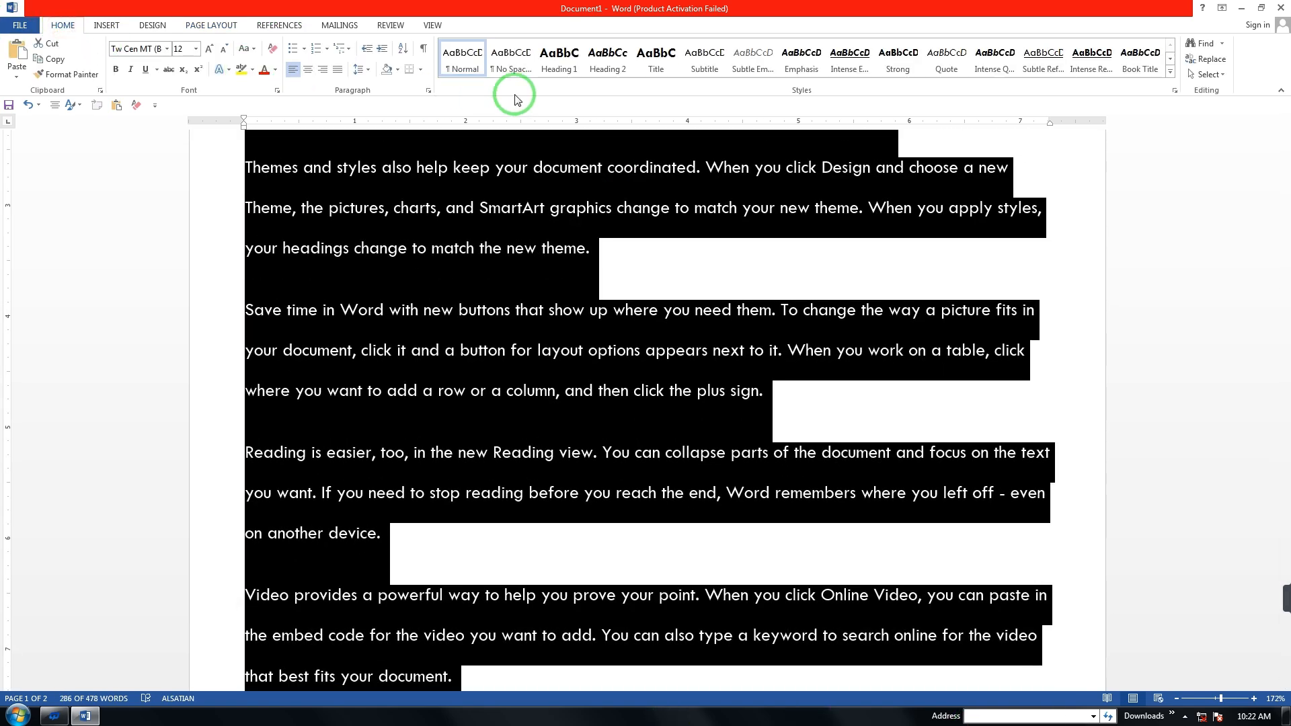
{"action": "left_click", "coordinate": [361, 69]}
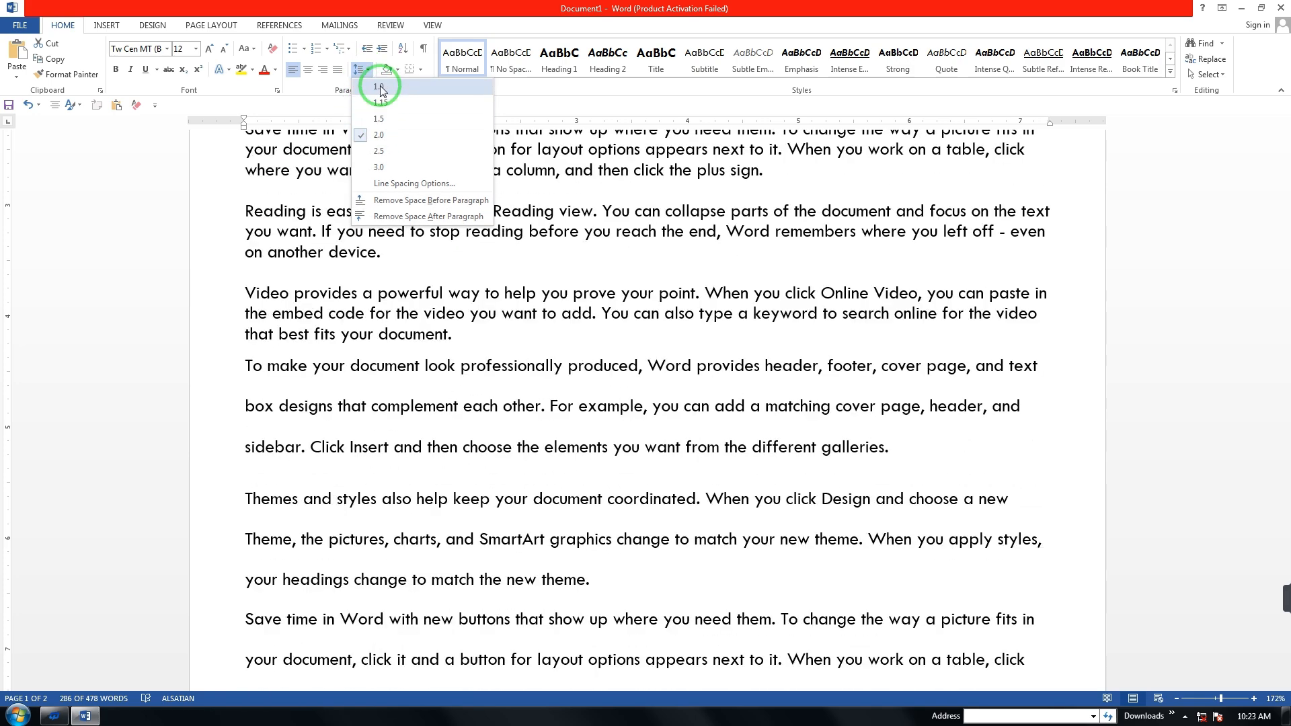
{"action": "left_click", "coordinate": [379, 86]}
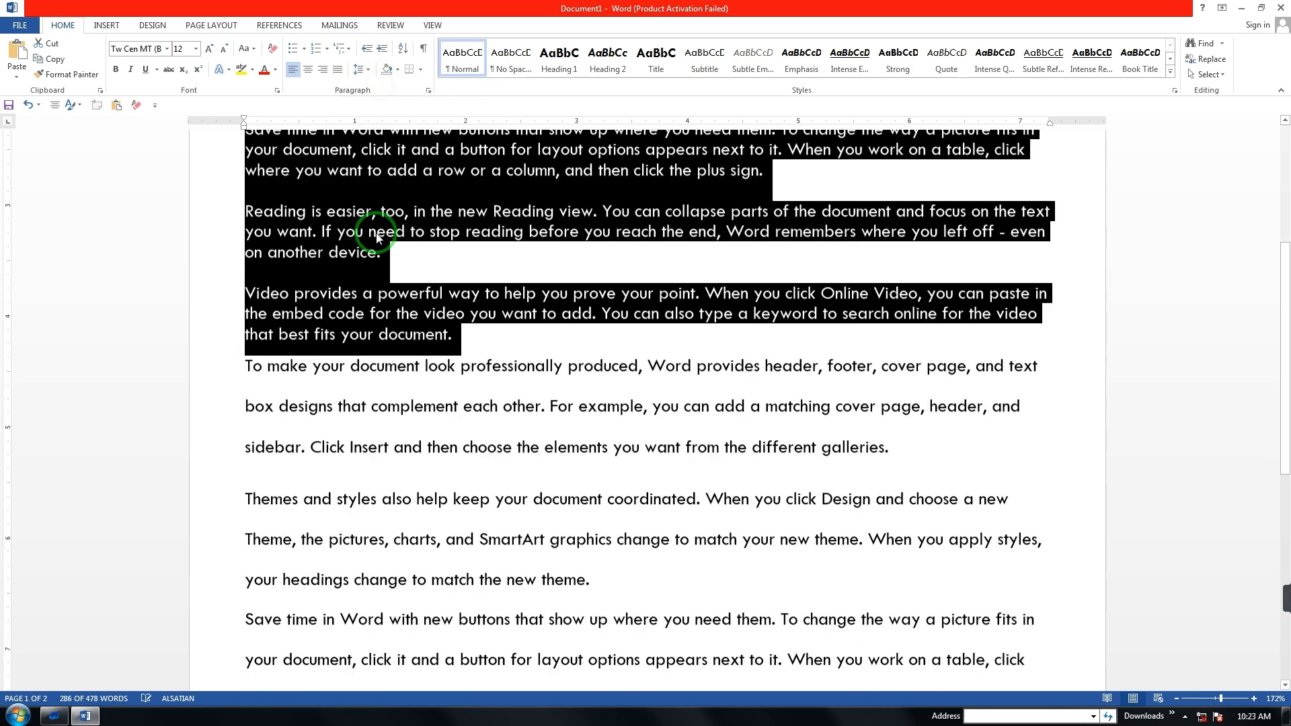
{"action": "scroll", "coordinate": [376, 237], "scroll_direction": "down", "scroll_amount": 6}
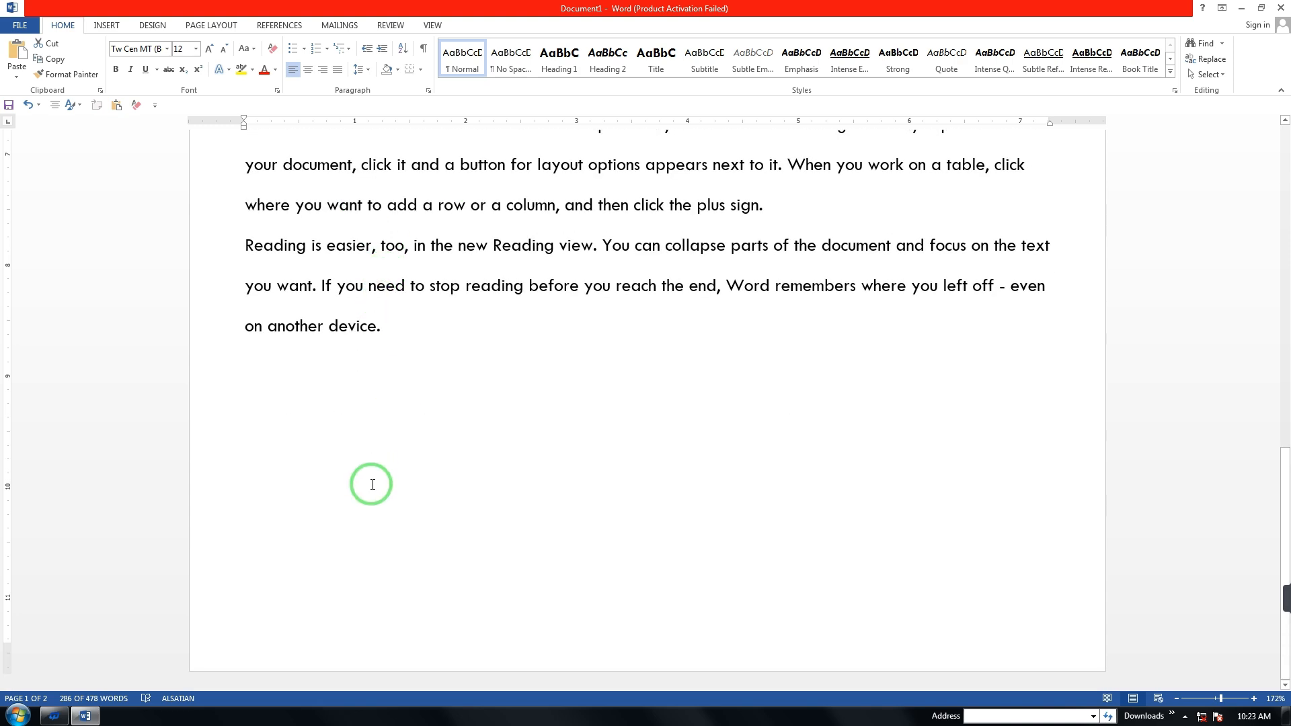
{"action": "scroll", "coordinate": [372, 484], "scroll_direction": "up", "scroll_amount": 5}
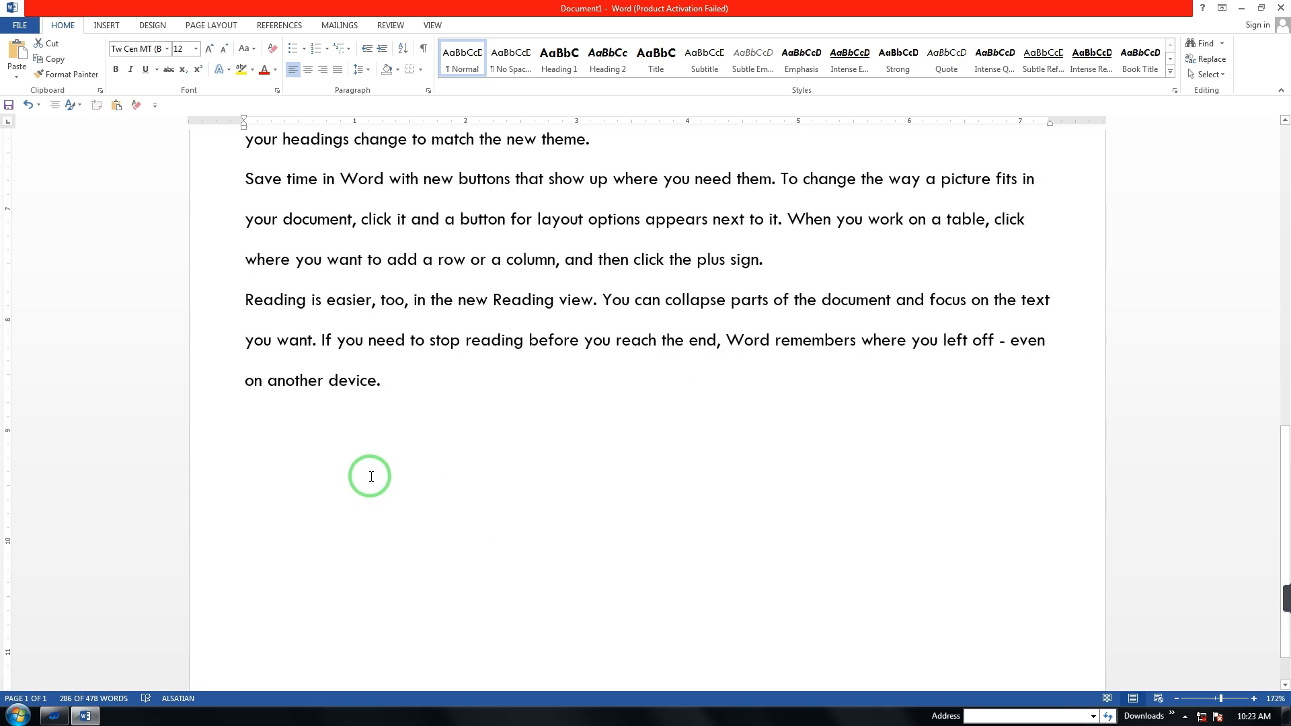
- Lay out the document text in three columns
{"action": "left_click", "coordinate": [205, 24]}
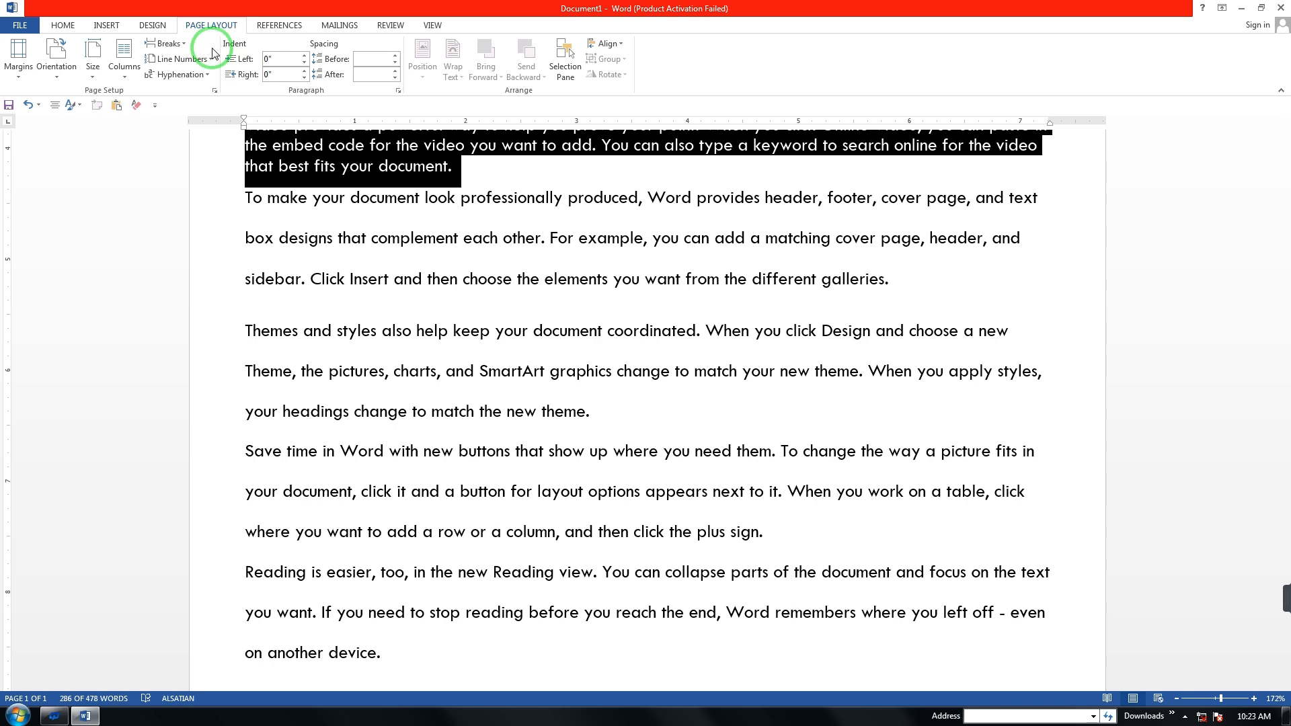
{"action": "left_click", "coordinate": [346, 318]}
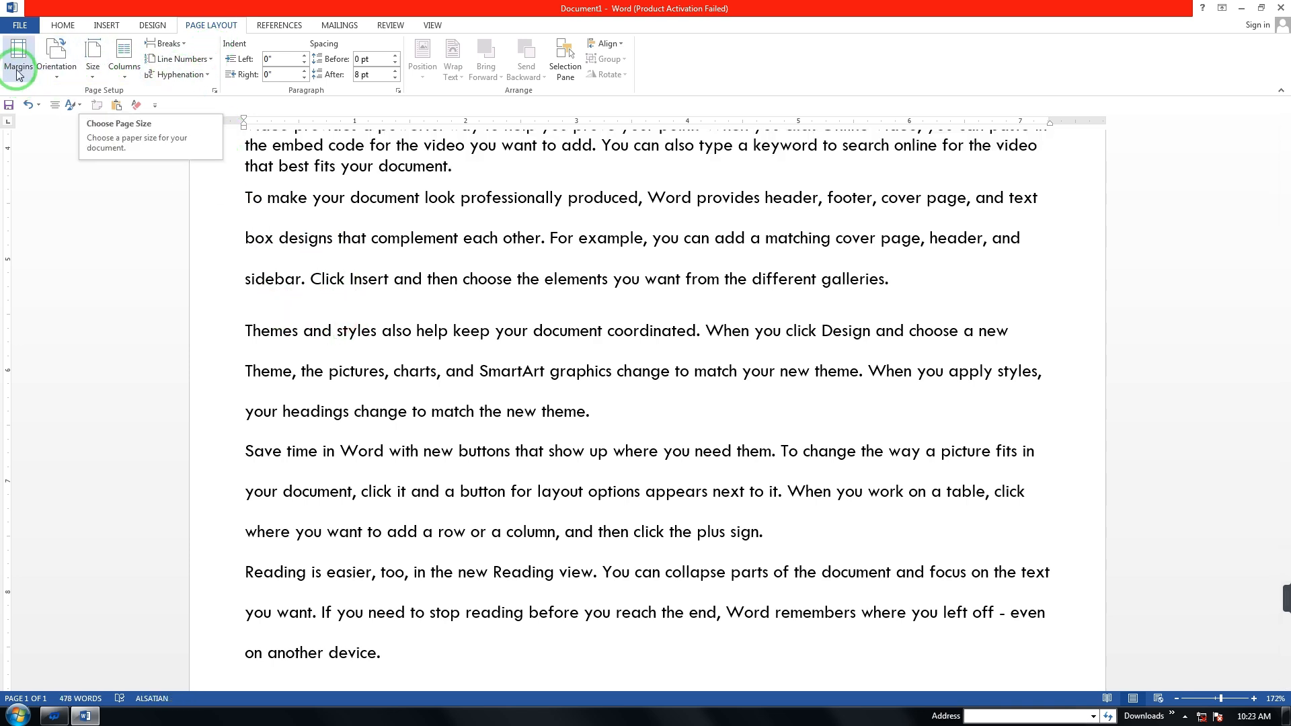
{"action": "left_click", "coordinate": [127, 58]}
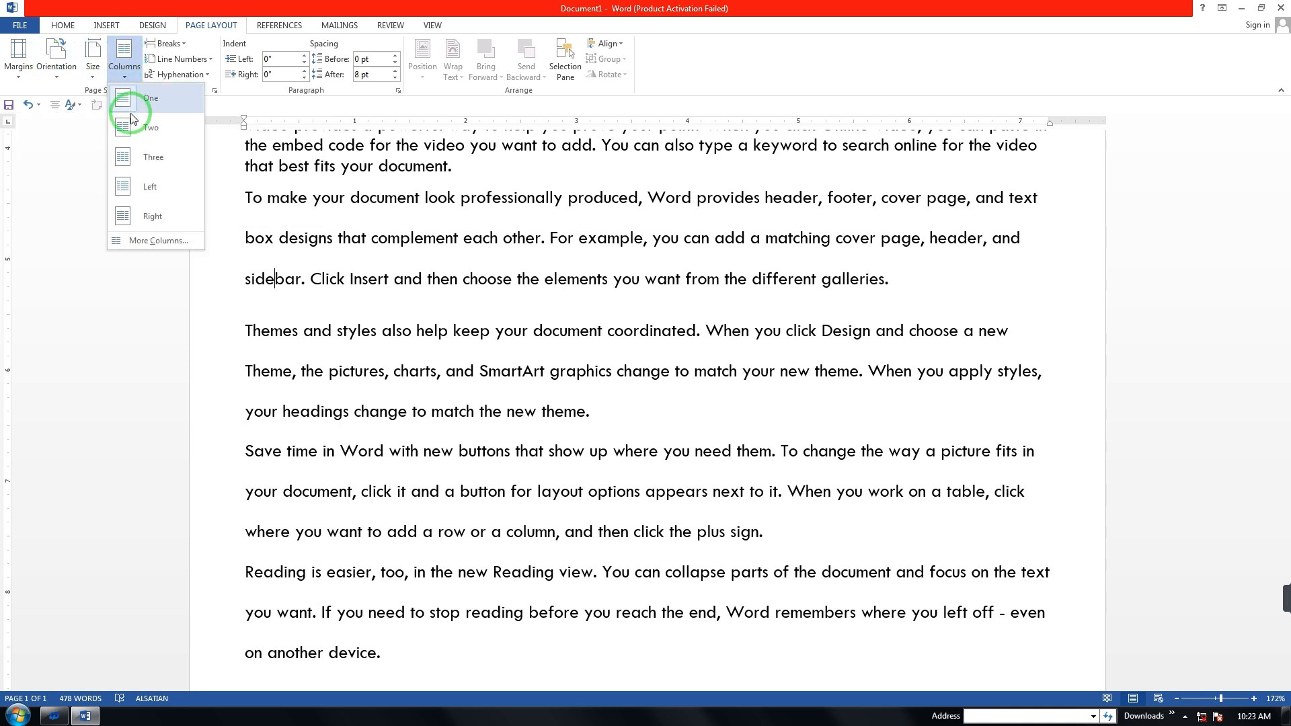
{"action": "left_click", "coordinate": [142, 160]}
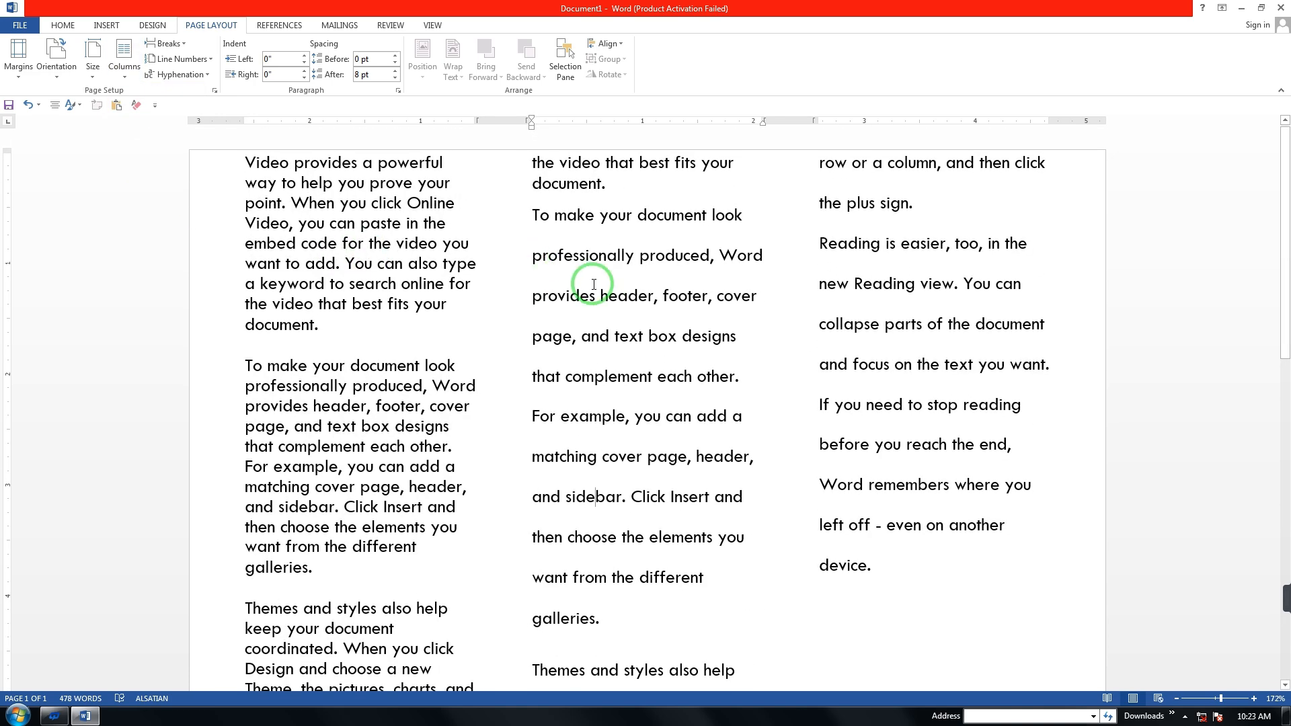
- Change the document text to a two-column layout
{"action": "left_click", "coordinate": [345, 330]}
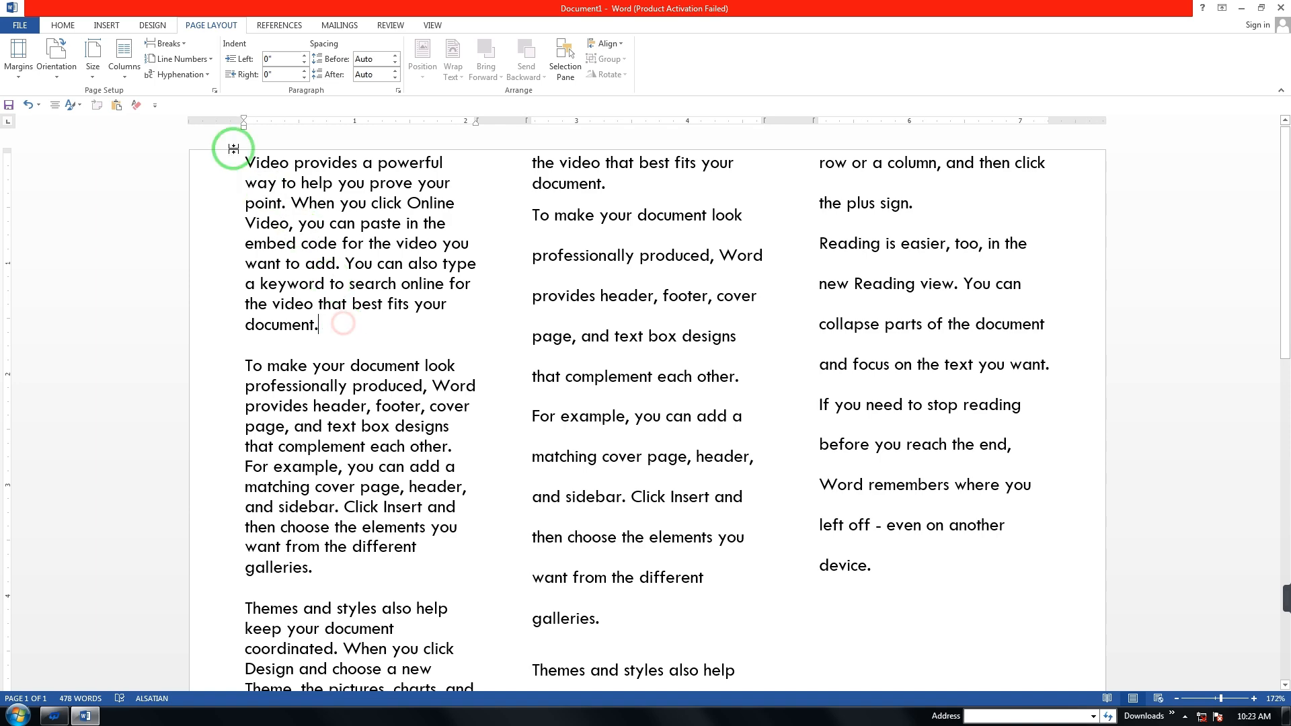
{"action": "left_click", "coordinate": [125, 58]}
{"action": "left_click", "coordinate": [146, 129]}
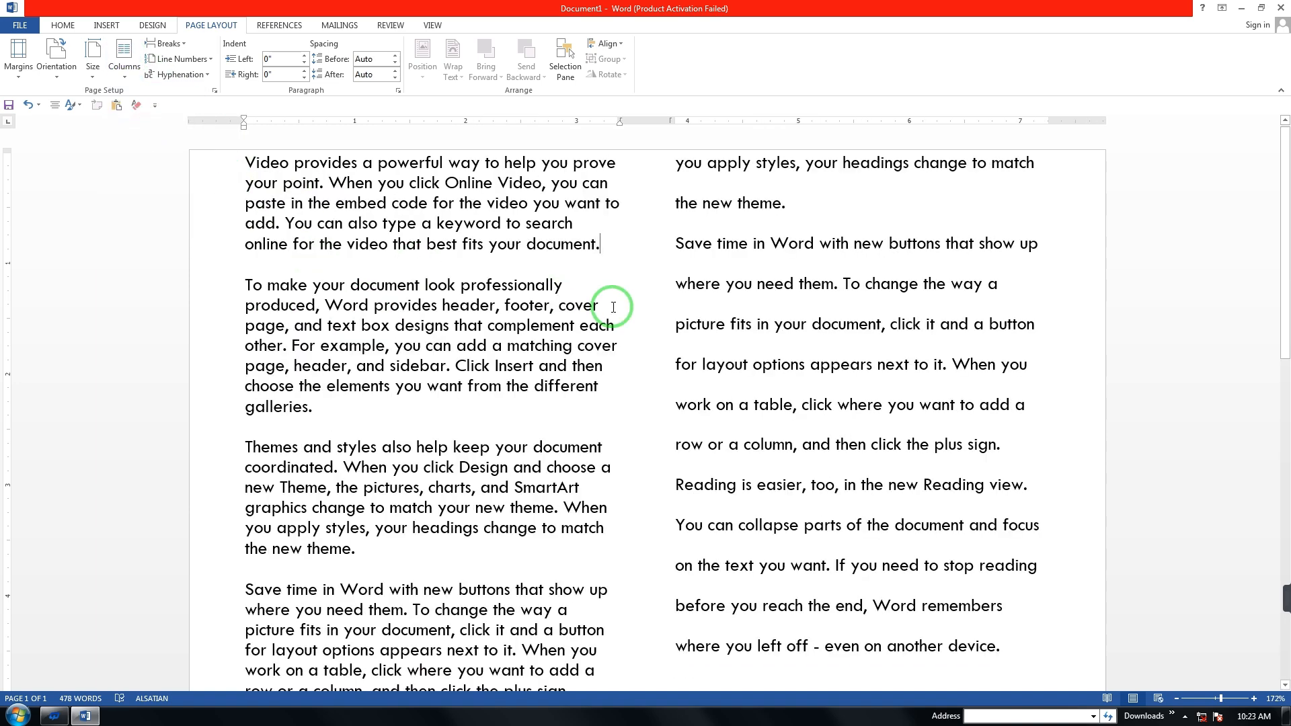
- Move "picture fits in your document, click it and a button for layout options" from the second column into the first paragraph, after "search"
{"action": "left_click_drag", "start_coordinate": [625, 216], "coordinate": [667, 302]}
{"action": "left_click_drag", "start_coordinate": [680, 250], "coordinate": [822, 375]}
{"action": "left_click", "coordinate": [559, 226]}
{"action": "left_click", "coordinate": [597, 303]}
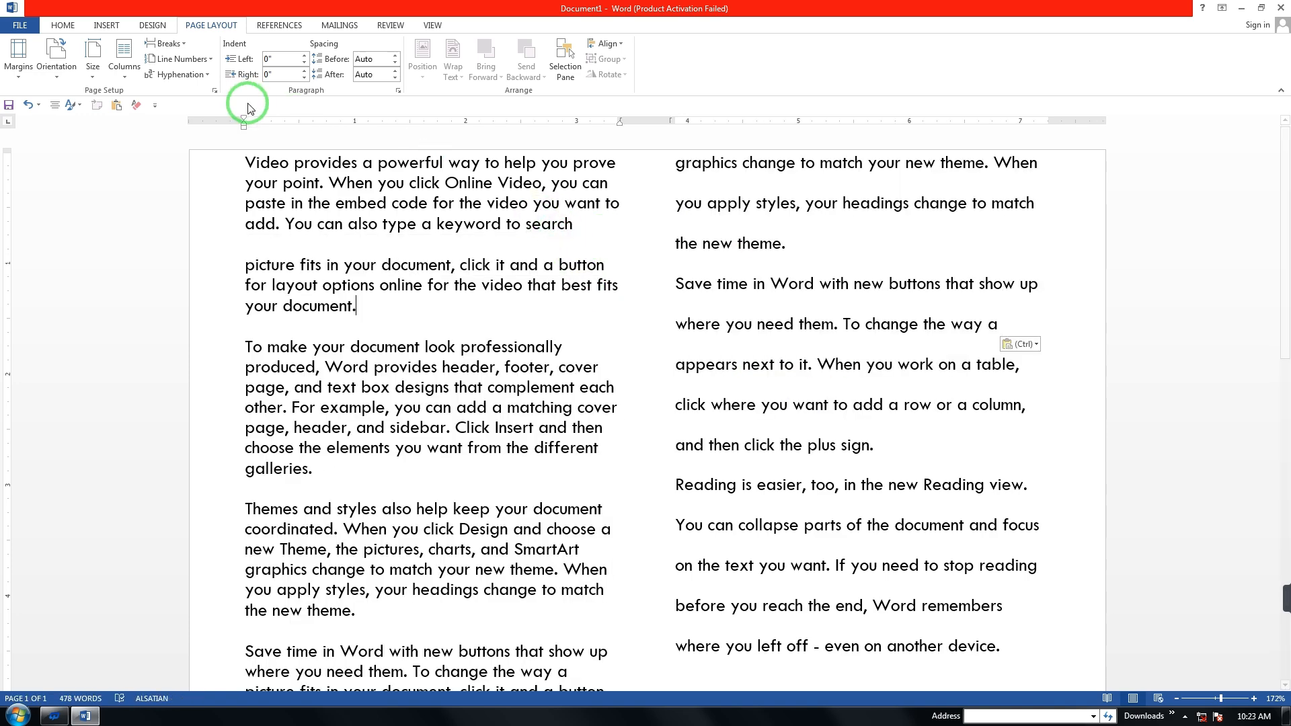
- Add continuous line numbers to the document and check them down both columns
{"action": "left_click", "coordinate": [277, 199]}
{"action": "left_click_drag", "start_coordinate": [243, 164], "coordinate": [408, 457]}
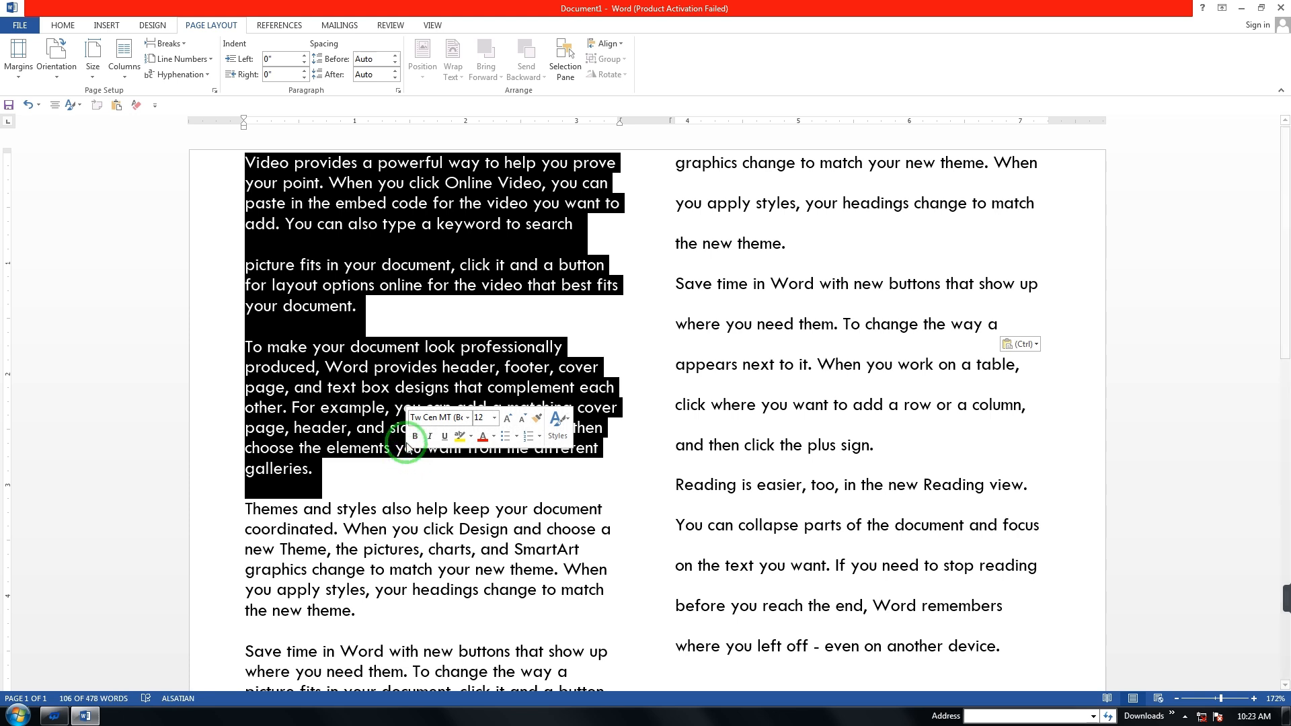
{"action": "left_click", "coordinate": [178, 59]}
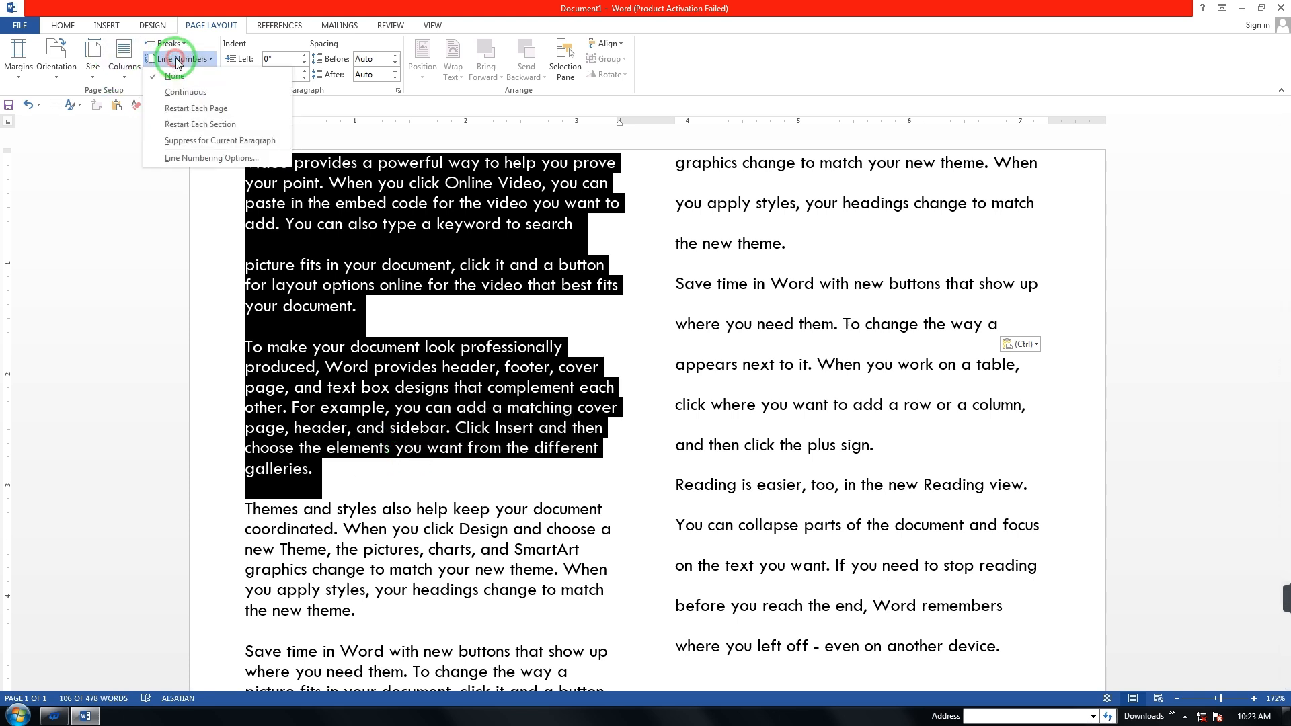
{"action": "left_click", "coordinate": [187, 94]}
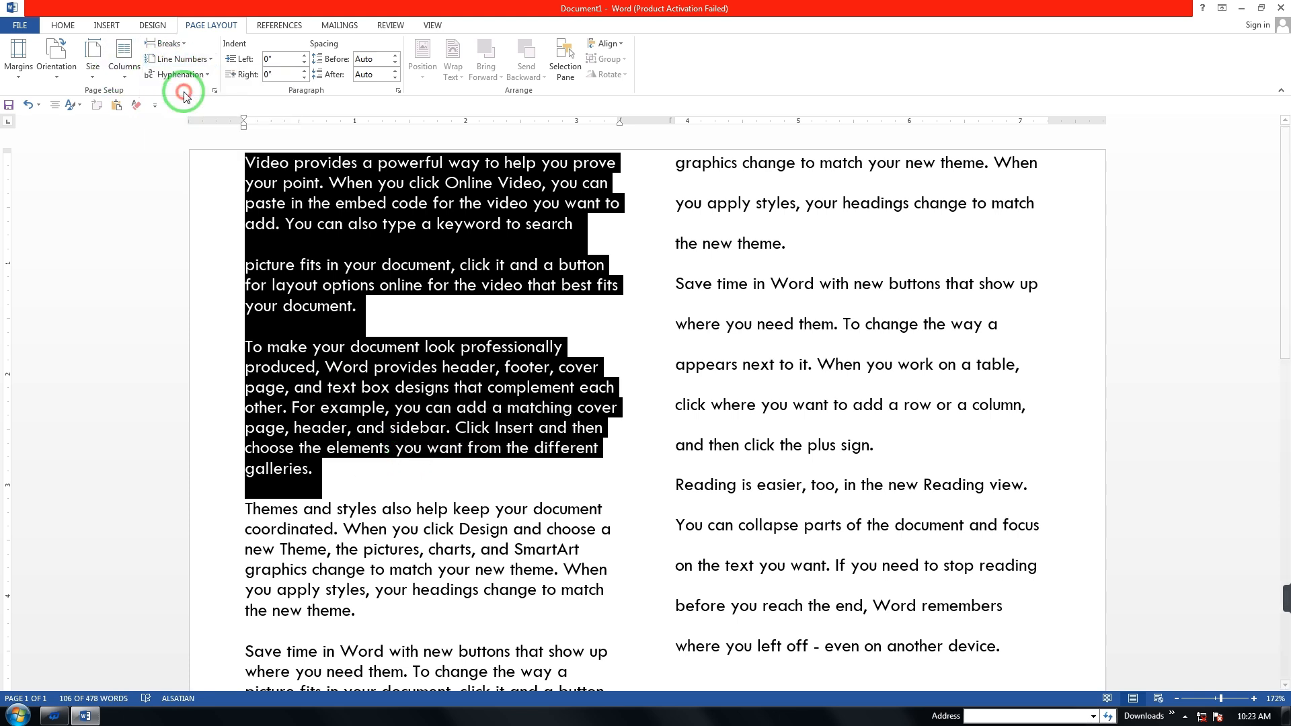
{"action": "scroll", "coordinate": [278, 264], "scroll_direction": "down", "scroll_amount": 3}
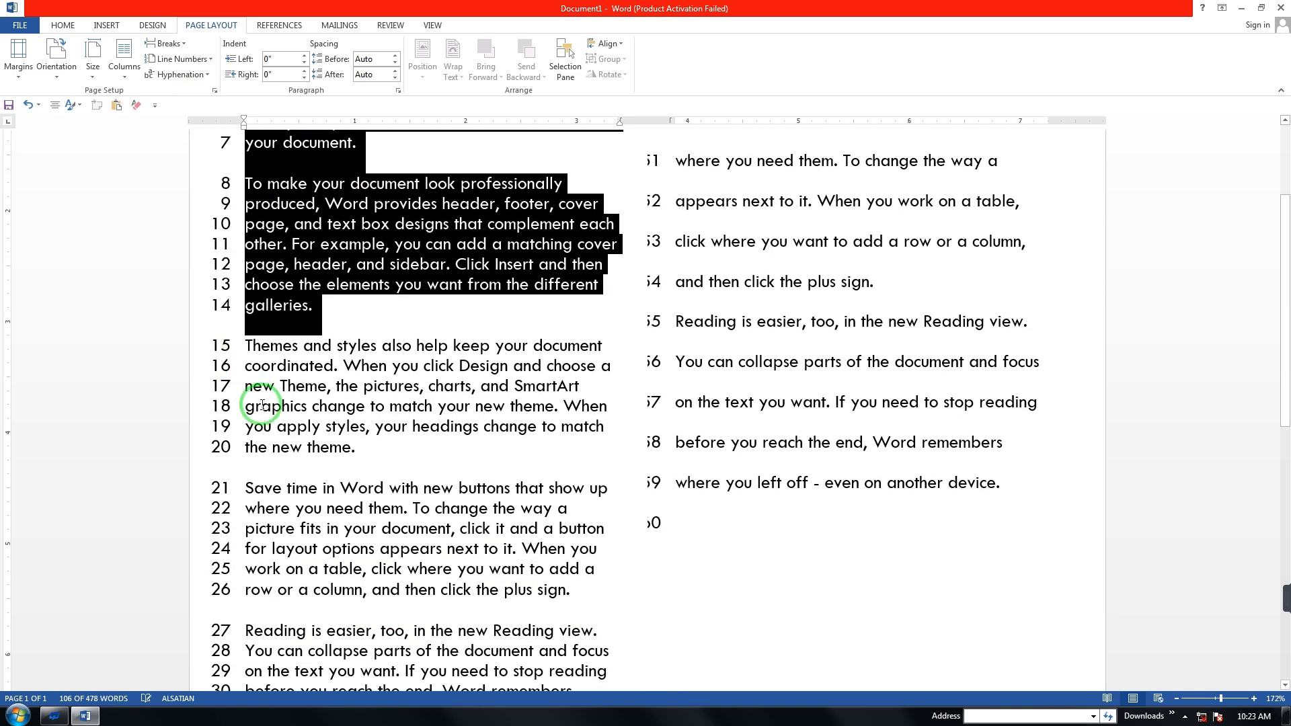
{"action": "scroll", "coordinate": [261, 275], "scroll_direction": "up", "scroll_amount": 4}
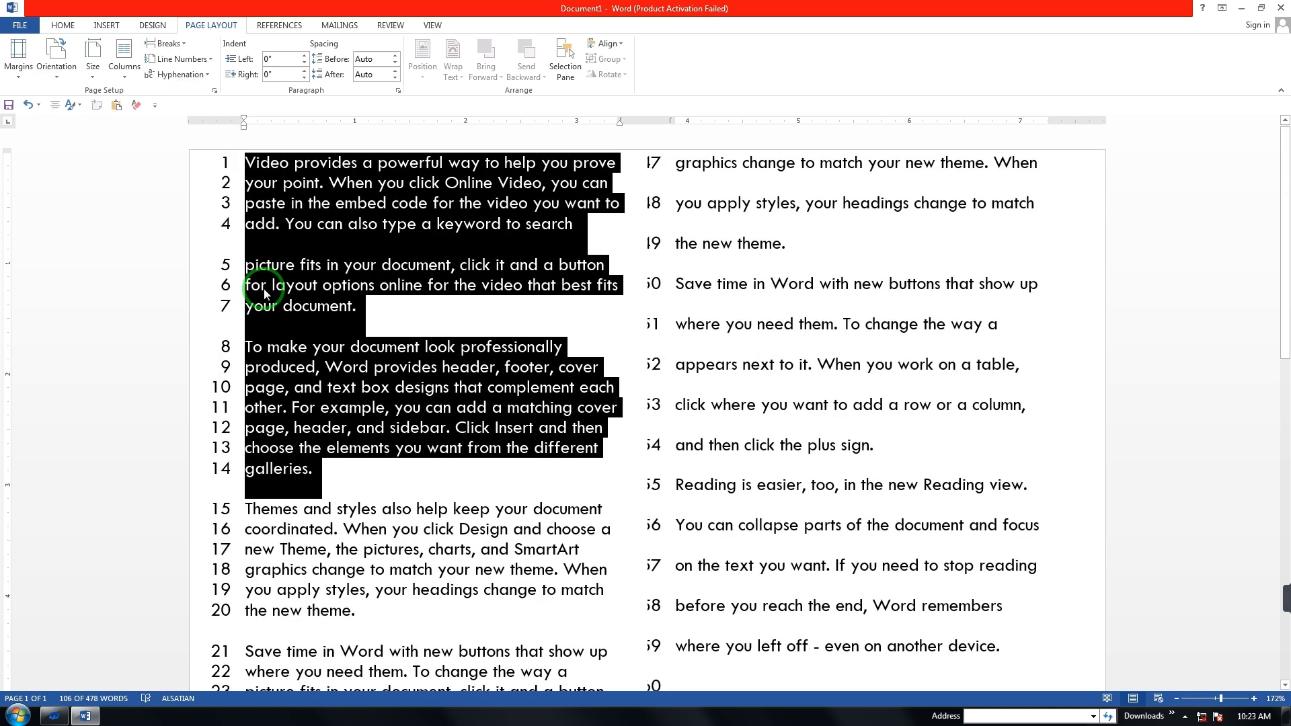
{"action": "scroll", "coordinate": [683, 501], "scroll_direction": "down", "scroll_amount": 7}
{"action": "scroll", "coordinate": [685, 498], "scroll_direction": "down", "scroll_amount": 8}
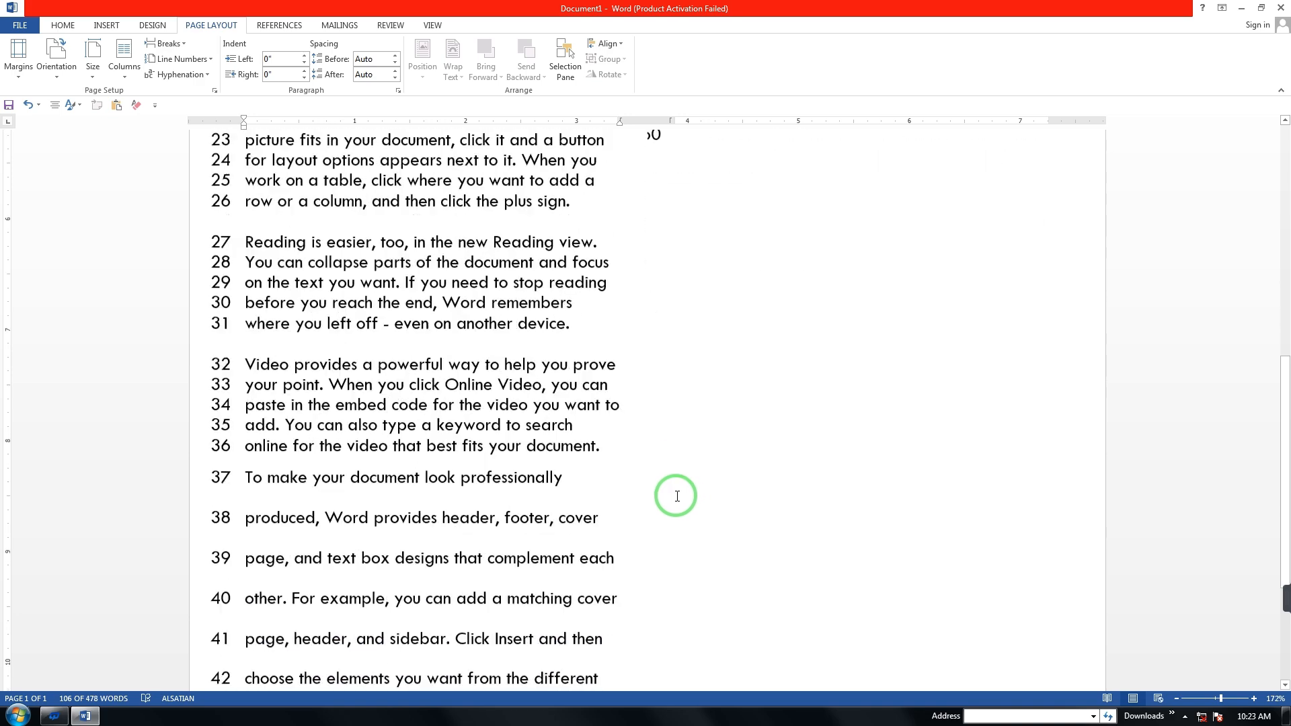
{"action": "scroll", "coordinate": [675, 496], "scroll_direction": "up", "scroll_amount": 10}
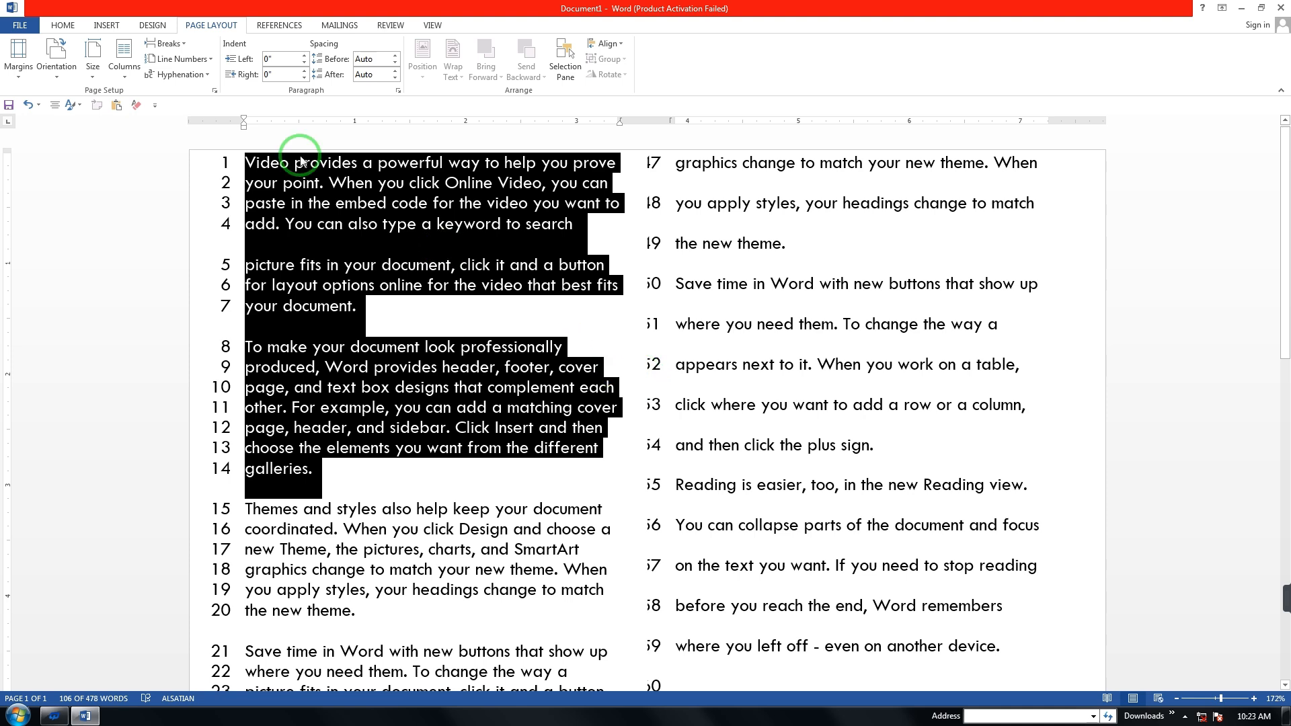
- Remove the line numbers from the document
{"action": "left_click", "coordinate": [172, 65]}
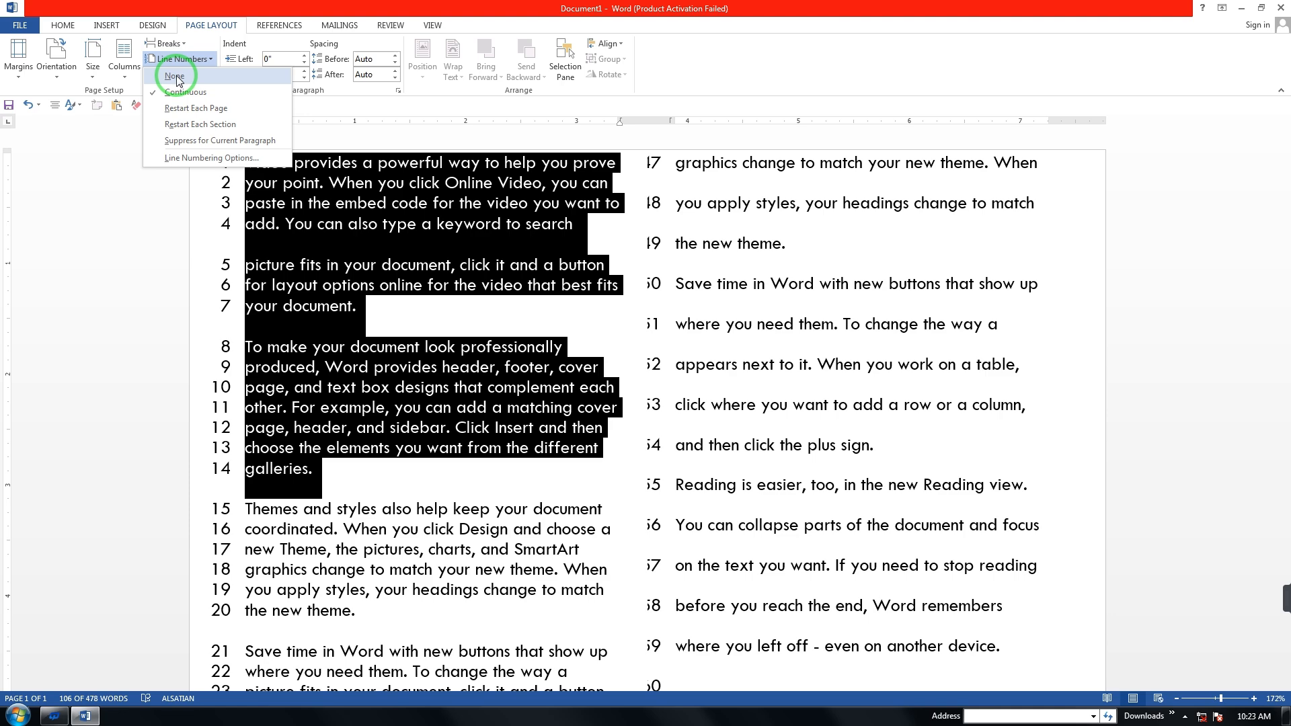
{"action": "left_click", "coordinate": [176, 78]}
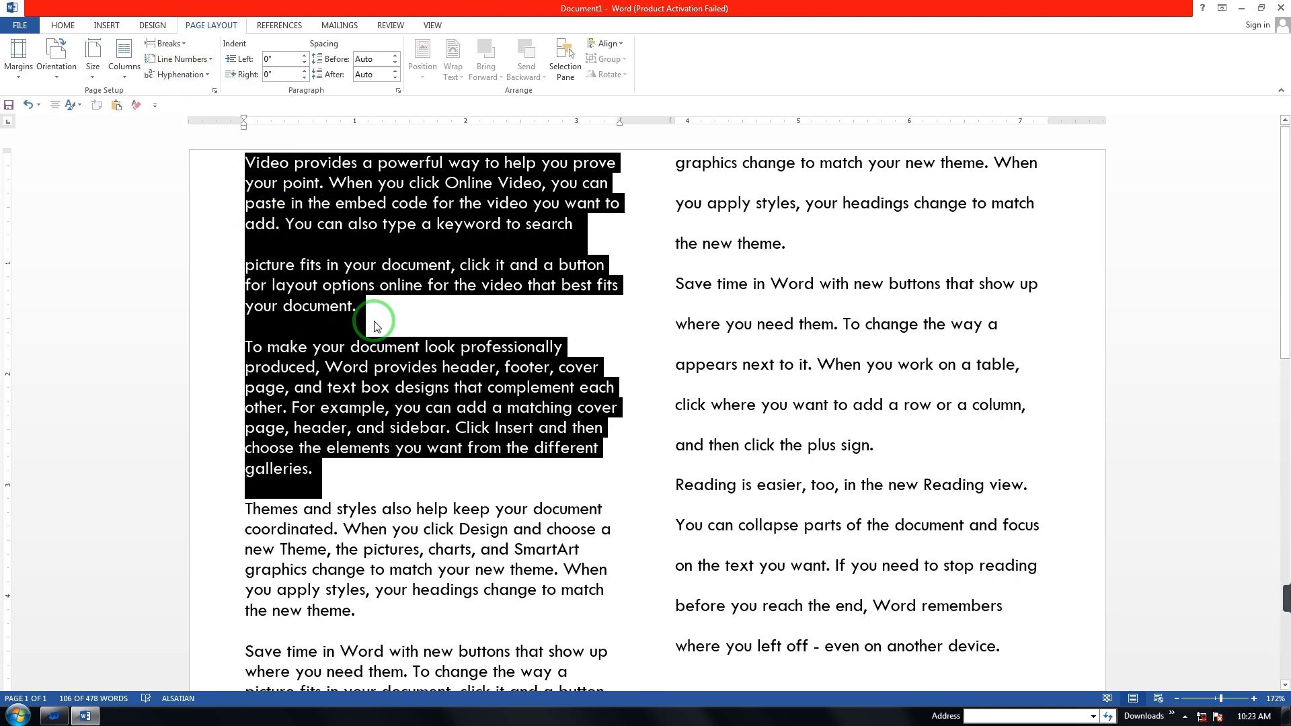
{"action": "left_click", "coordinate": [394, 308]}
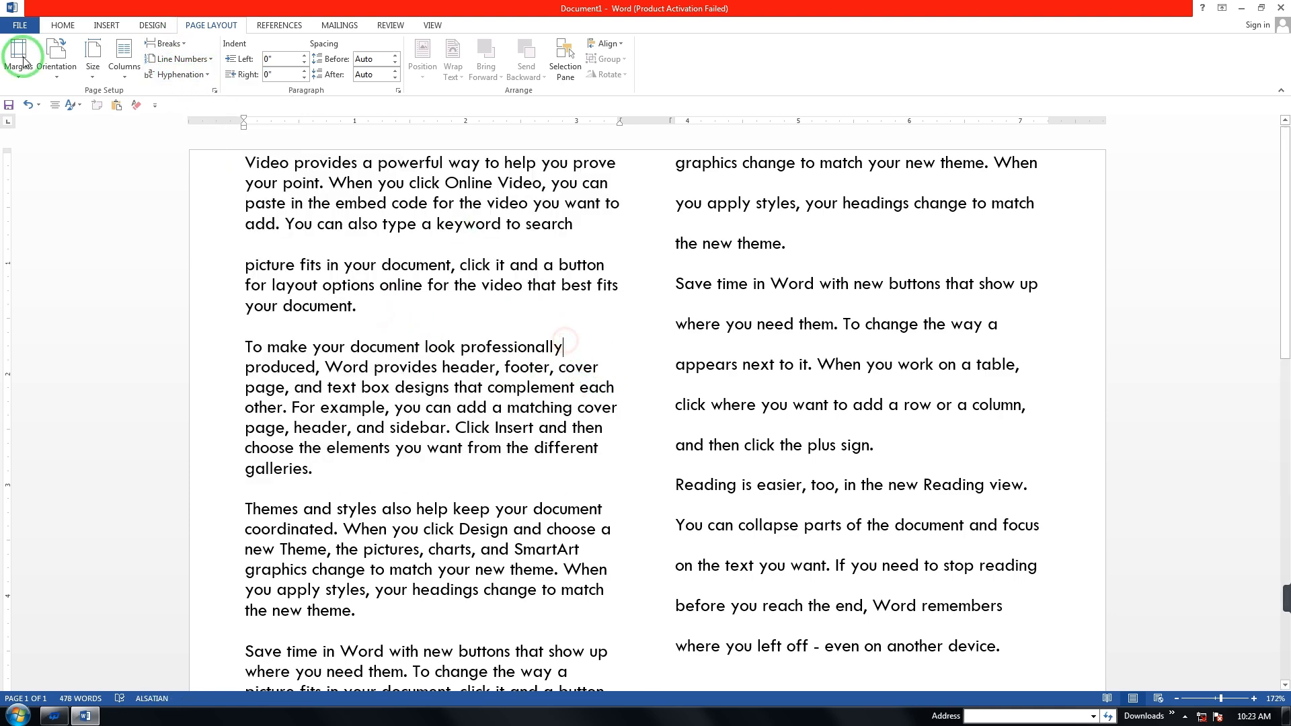
- Insert a page break after "professionally" in the first "To make your document look" paragraph
{"action": "left_click", "coordinate": [182, 45]}
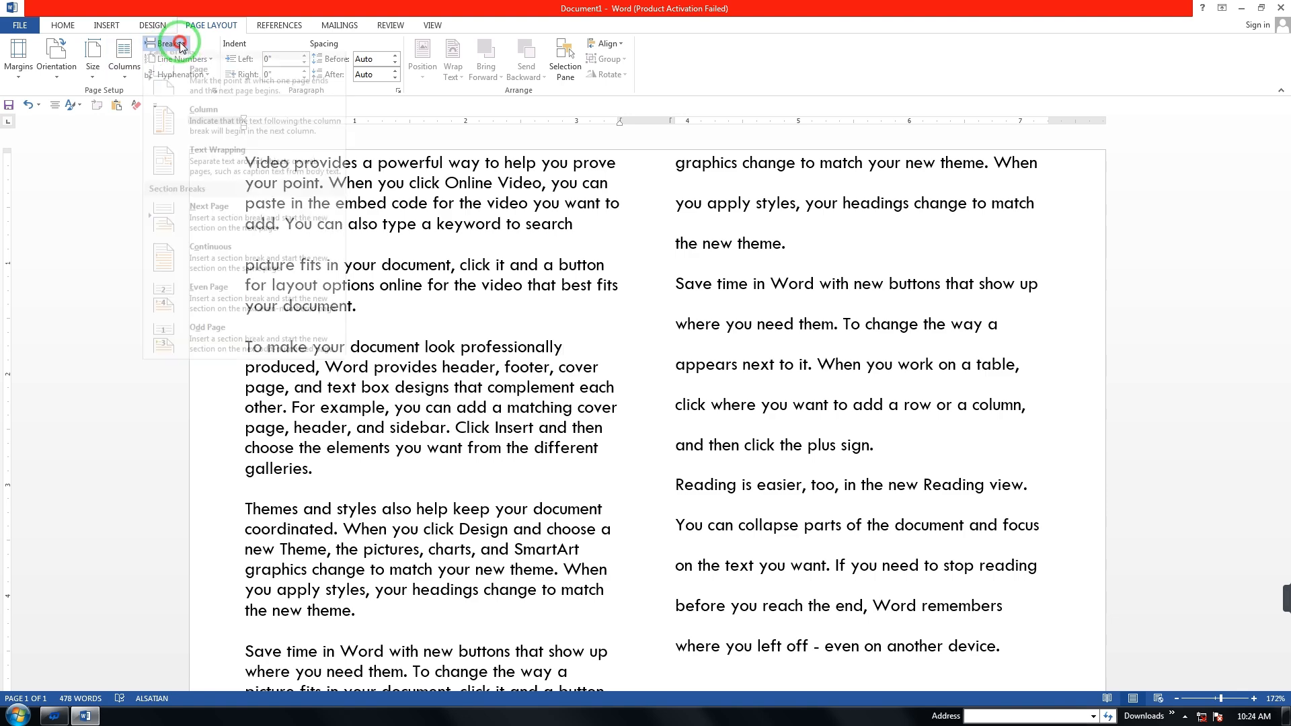
{"action": "left_click", "coordinate": [203, 86]}
{"action": "scroll", "coordinate": [340, 268], "scroll_direction": "down", "scroll_amount": 8}
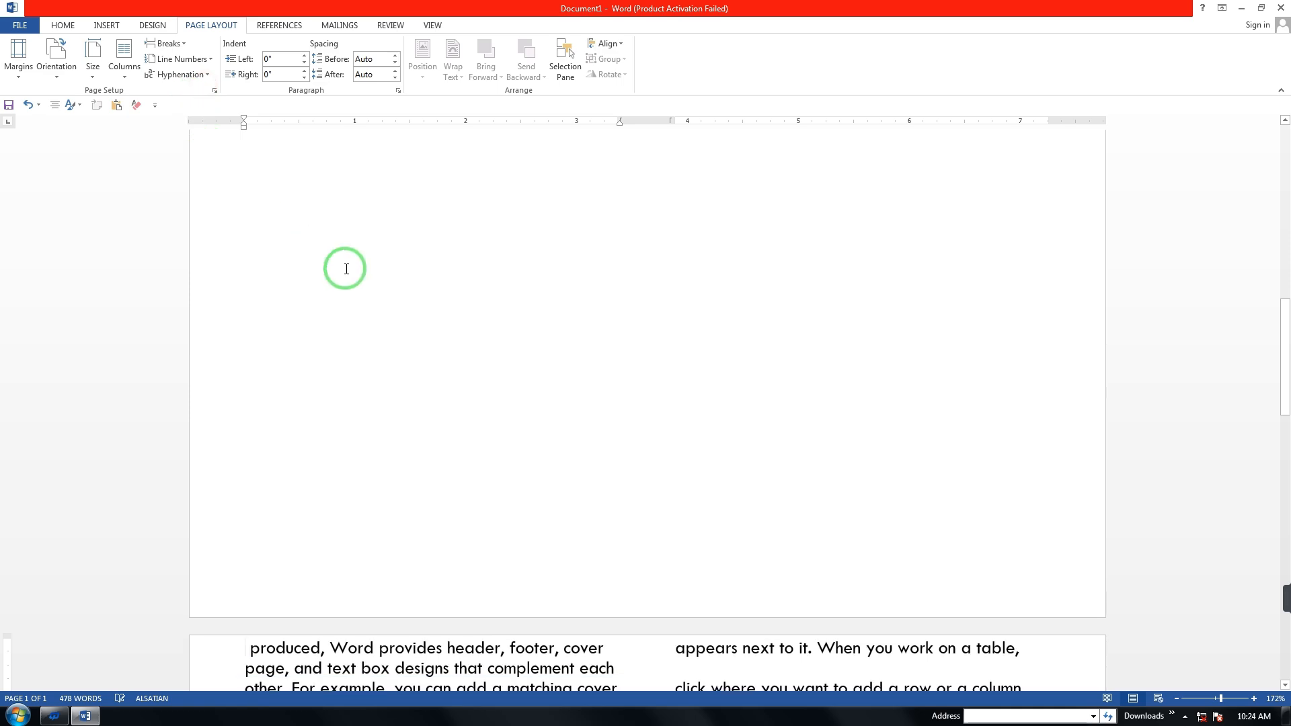
{"action": "scroll", "coordinate": [370, 318], "scroll_direction": "down", "scroll_amount": 2}
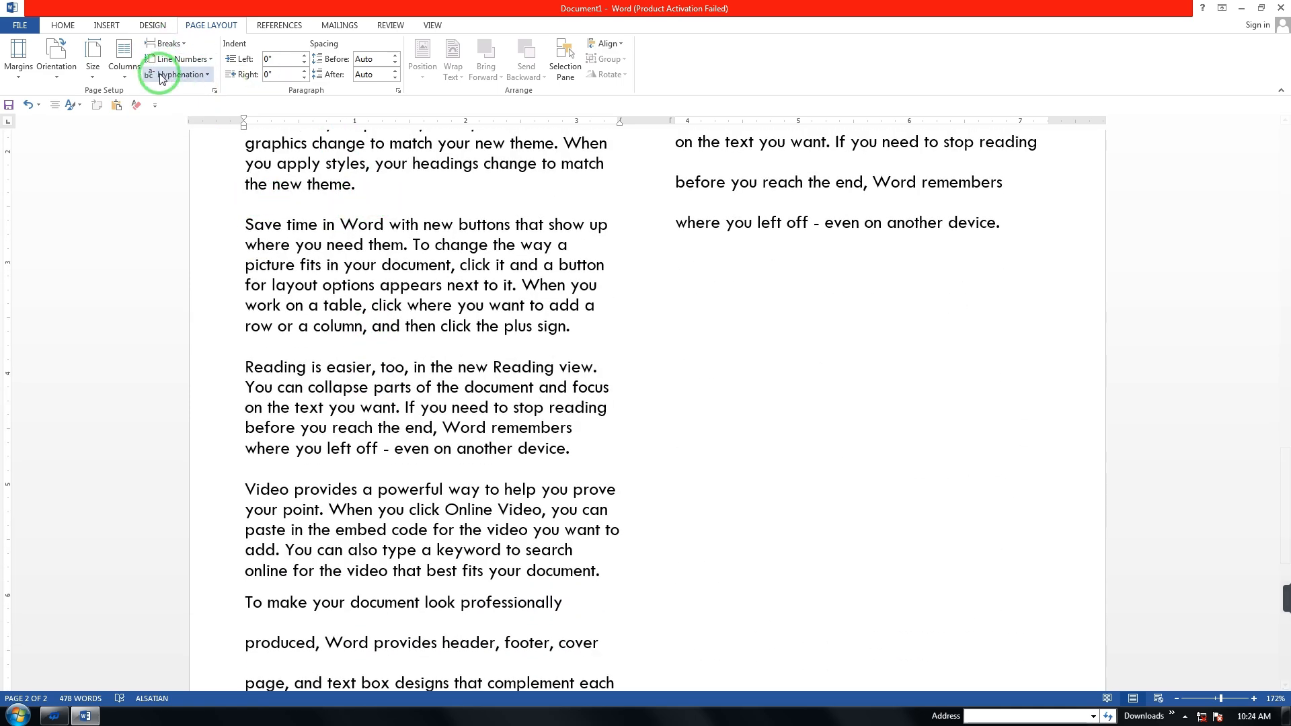
- Insert another page break before the first "Save time in Word" paragraph
{"action": "left_click", "coordinate": [163, 44]}
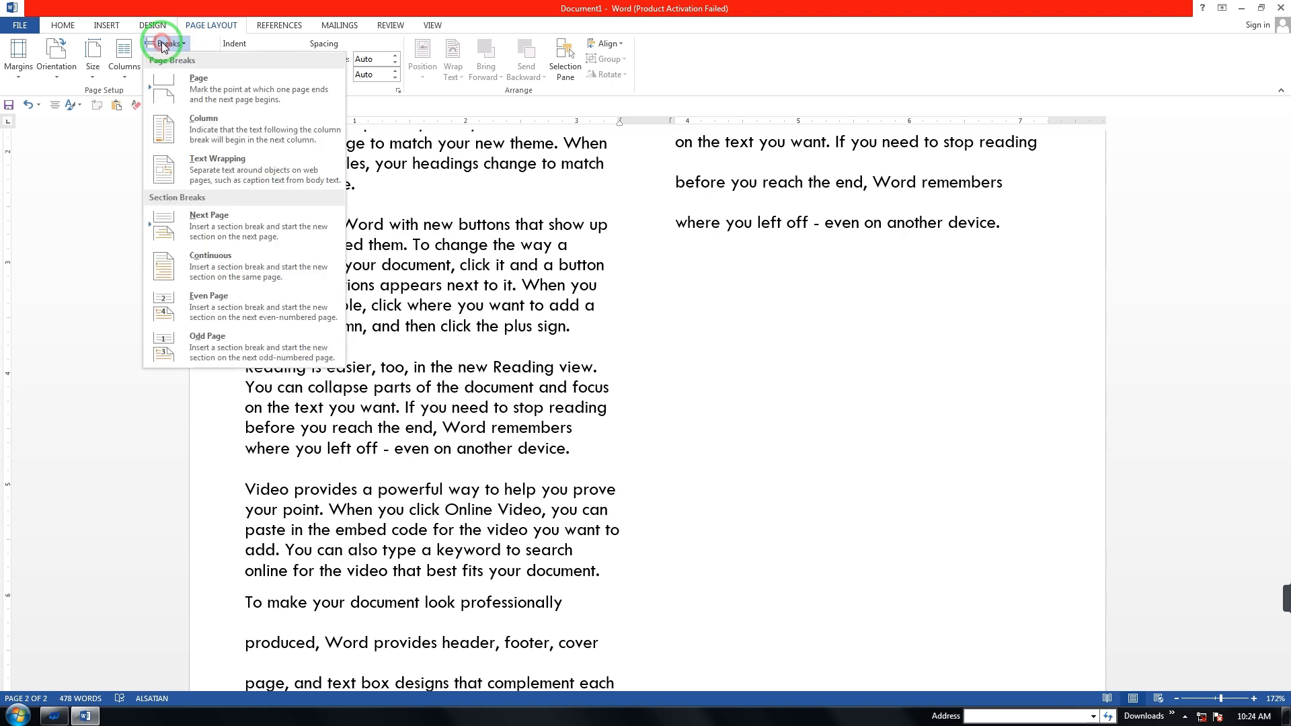
{"action": "left_click", "coordinate": [222, 90]}
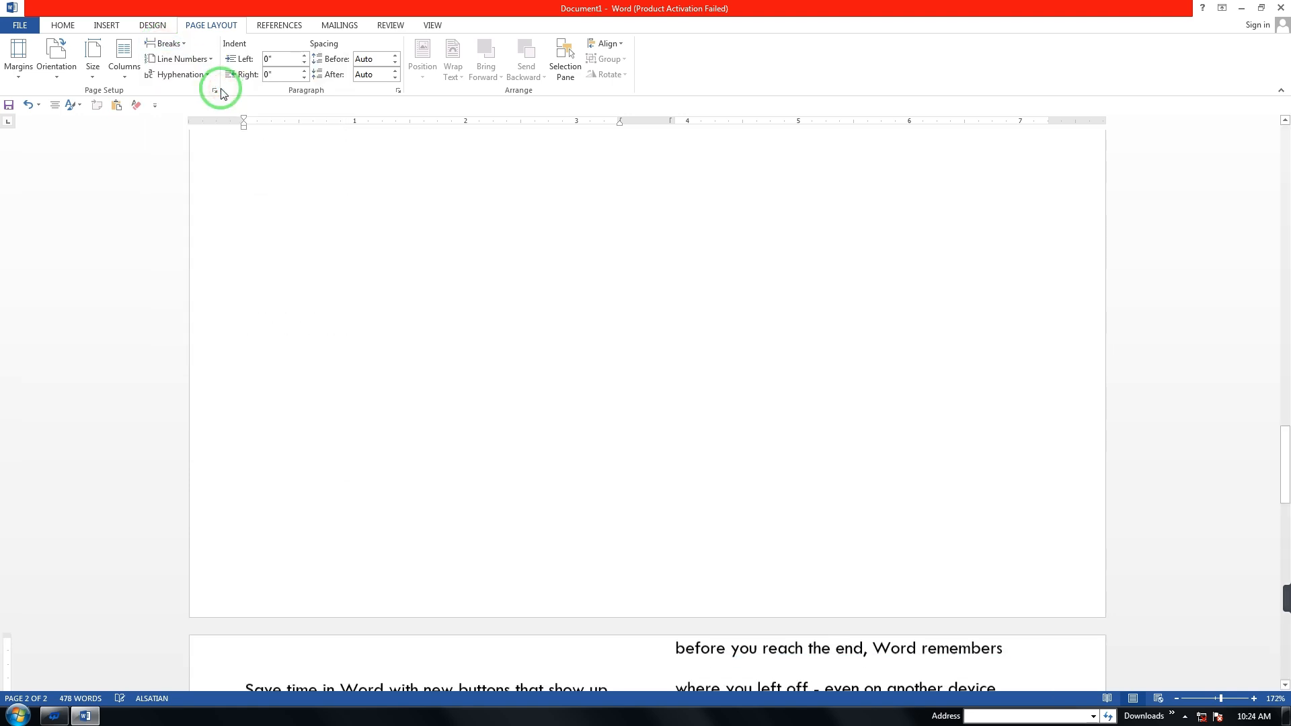
{"action": "scroll", "coordinate": [303, 213], "scroll_direction": "down", "scroll_amount": 10}
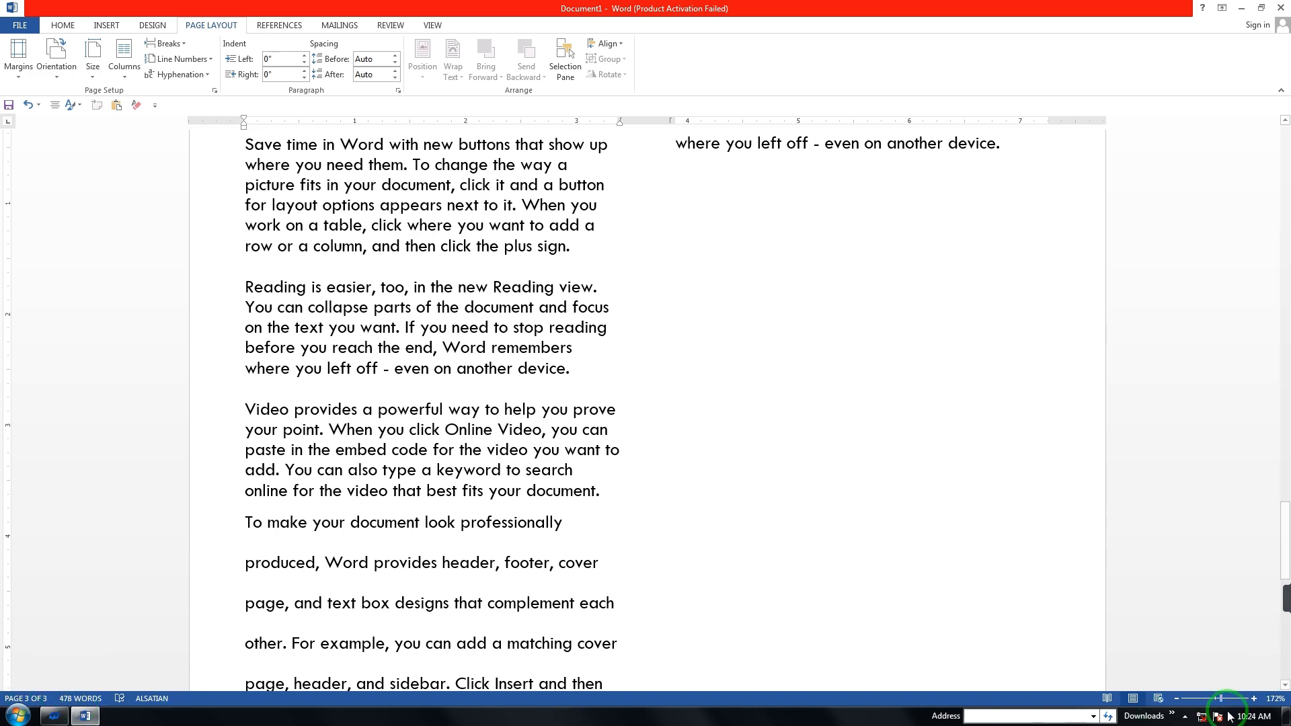
- Examine how the page breaks split the document, viewing all pages side by side at 10% zoom before returning to a readable size
{"action": "left_click_drag", "start_coordinate": [1221, 702], "coordinate": [1181, 696]}
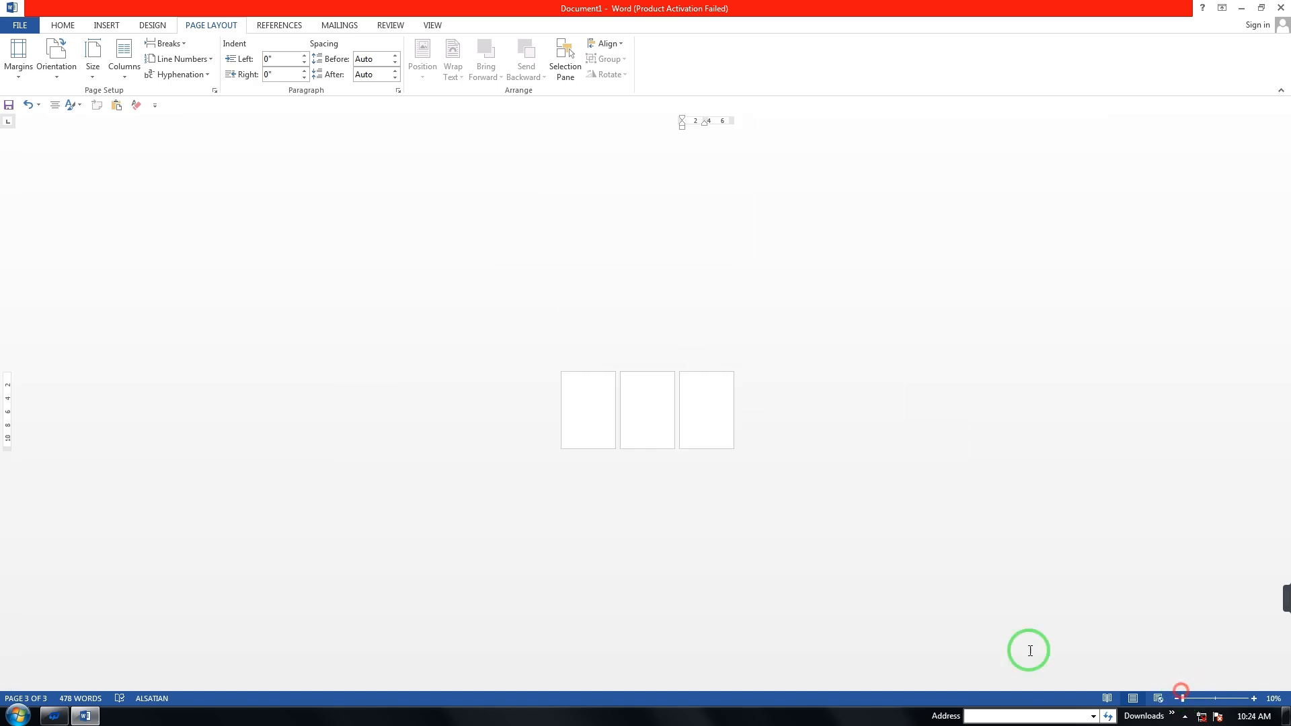
{"action": "left_click", "coordinate": [597, 412]}
{"action": "left_click", "coordinate": [663, 417]}
{"action": "left_click", "coordinate": [698, 418]}
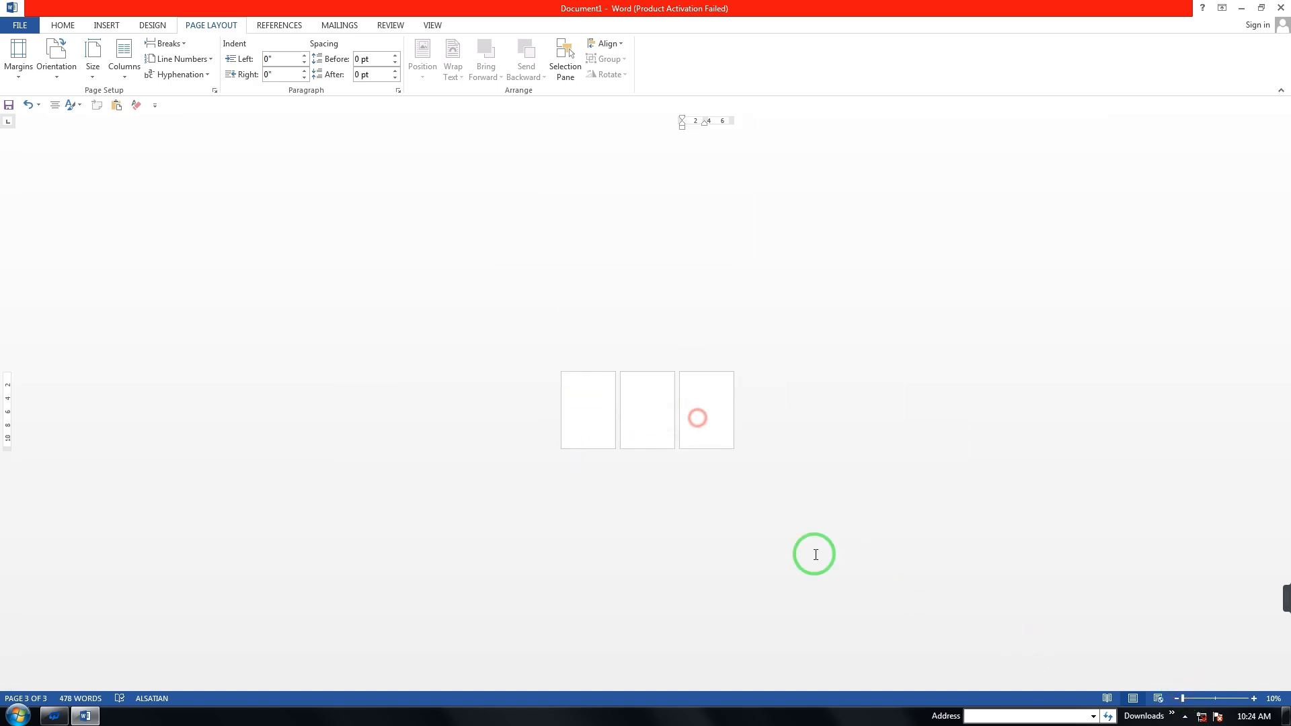
{"action": "left_click", "coordinate": [1208, 704]}
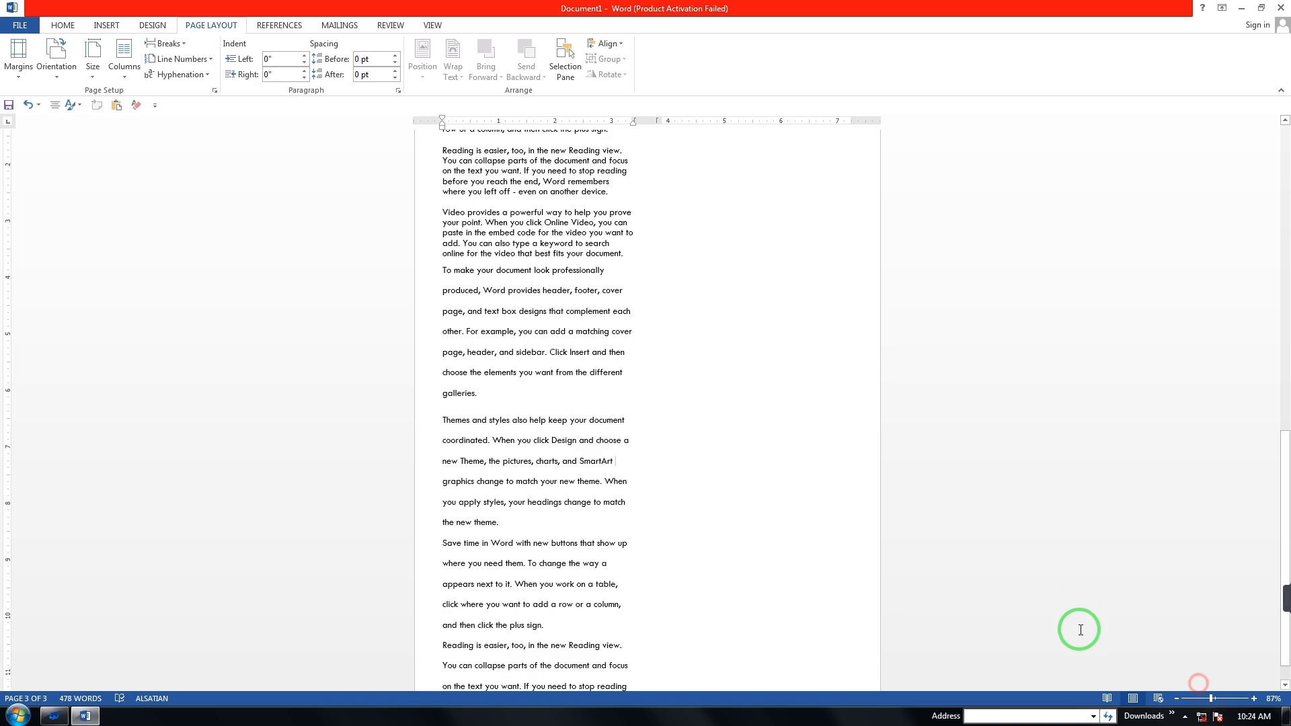
{"action": "left_click", "coordinate": [1217, 700]}
{"action": "scroll", "coordinate": [346, 133], "scroll_direction": "up", "scroll_amount": 5}
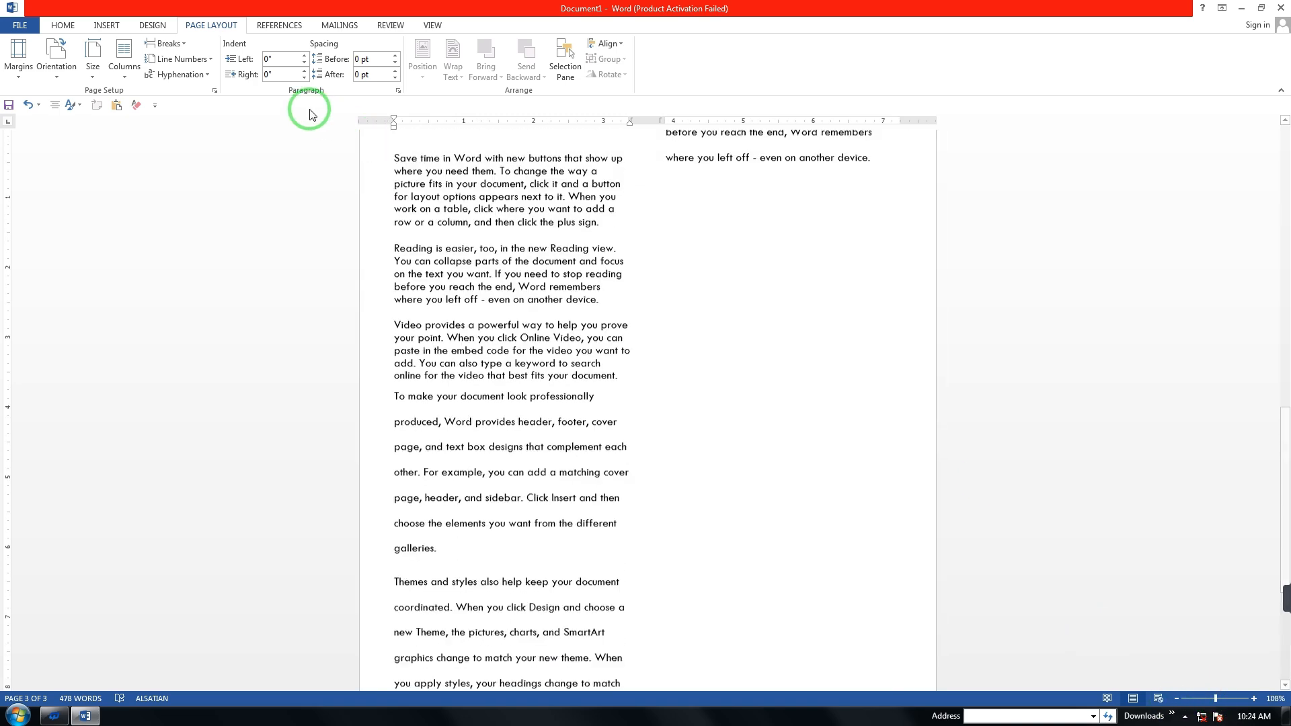
{"action": "scroll", "coordinate": [289, 74], "scroll_direction": "up", "scroll_amount": 3}
- Set a left indent of 0.6" for the paragraphs from "Save time in Word" through "Video provides" on the third page
{"action": "left_click", "coordinate": [214, 26]}
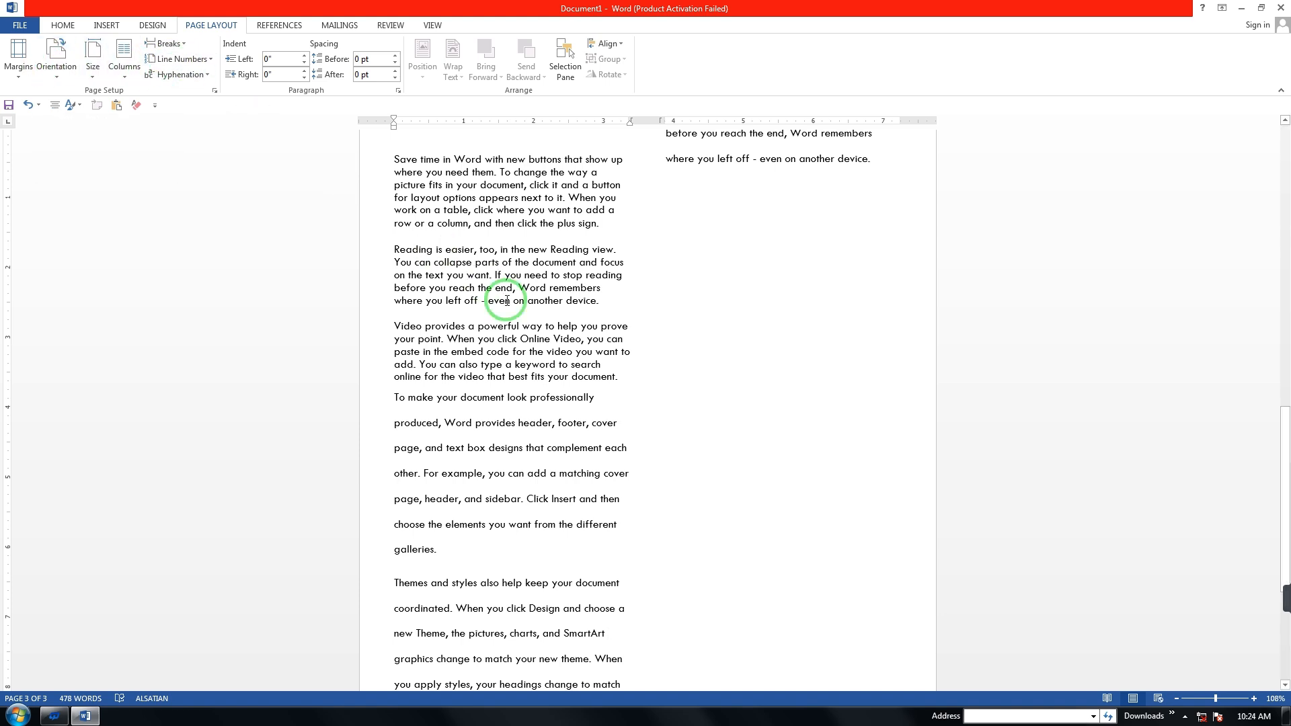
{"action": "left_click_drag", "start_coordinate": [614, 380], "coordinate": [218, 98]}
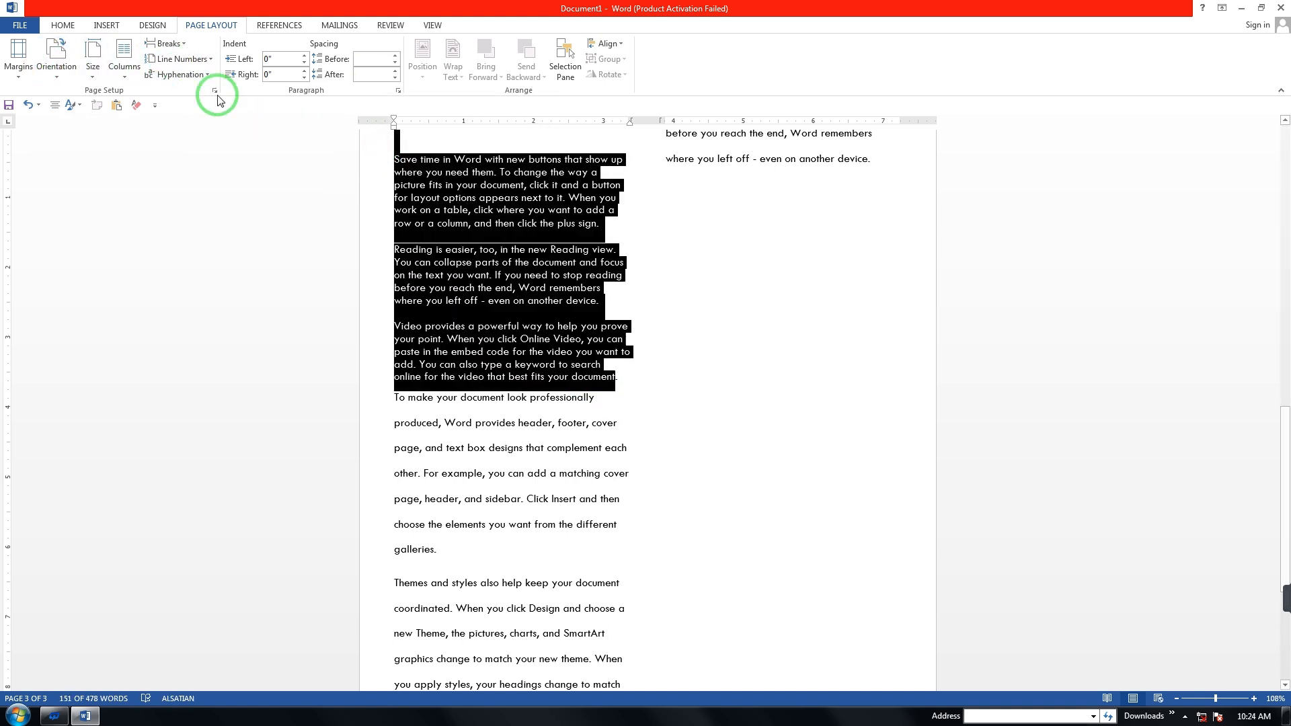
{"action": "left_click", "coordinate": [306, 56]}
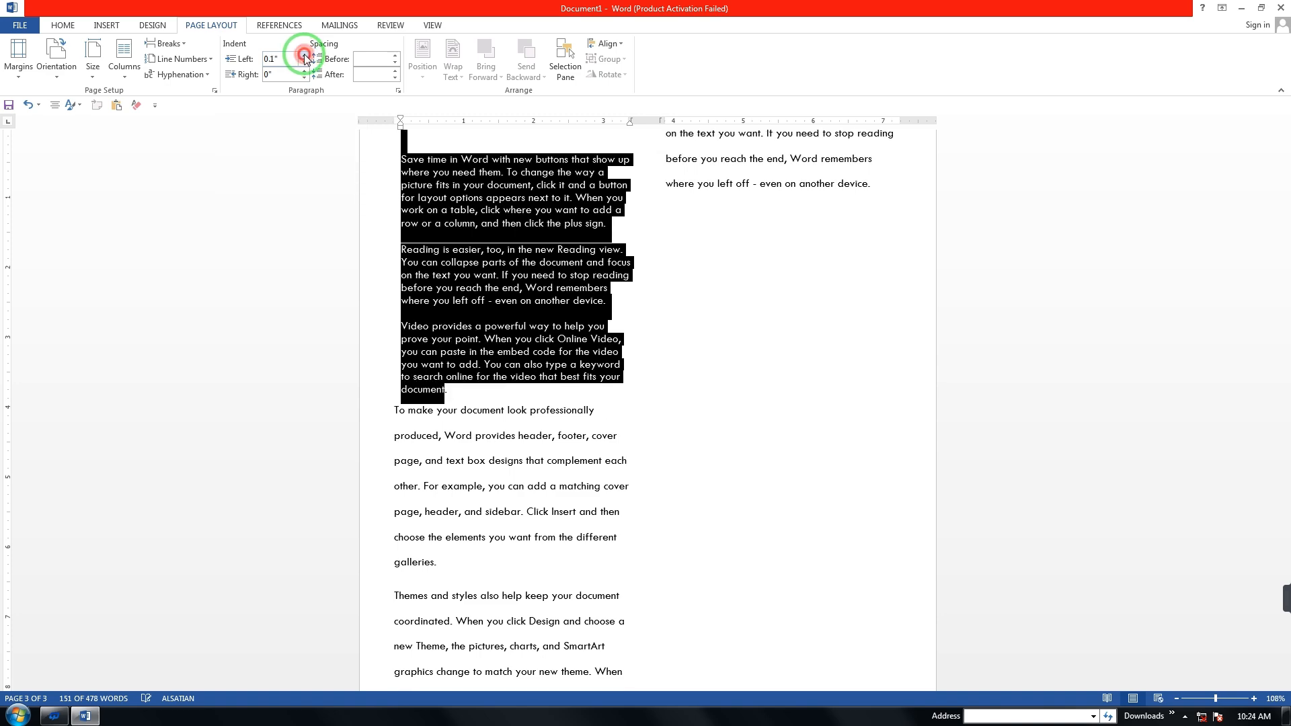
{"action": "left_click", "coordinate": [306, 56]}
{"action": "left_click", "coordinate": [305, 56]}
{"action": "left_click", "coordinate": [305, 56]}
{"action": "left_click", "coordinate": [306, 56]}
{"action": "left_click", "coordinate": [306, 57]}
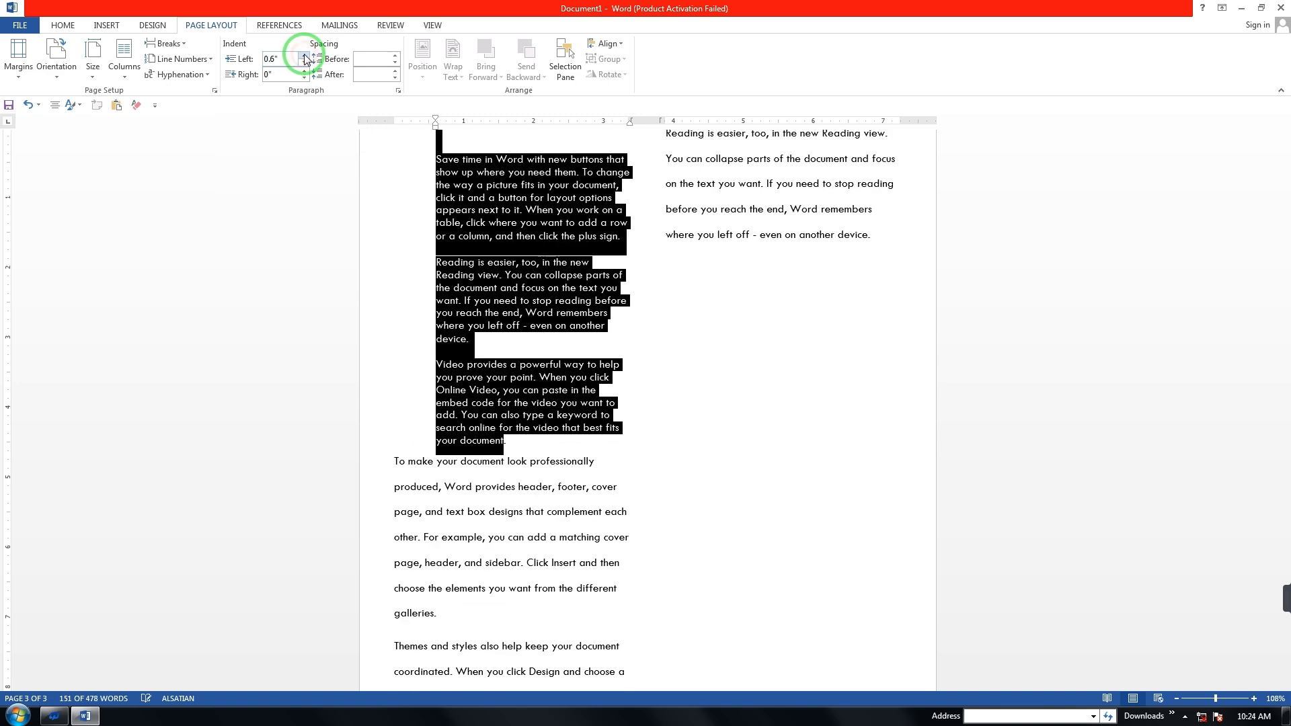
- Reset the left indent of the selected paragraphs to 0"
{"action": "left_click", "coordinate": [303, 62]}
{"action": "left_click", "coordinate": [303, 62]}
{"action": "left_click", "coordinate": [303, 63]}
{"action": "left_click", "coordinate": [303, 63]}
{"action": "left_click", "coordinate": [304, 62]}
{"action": "left_click", "coordinate": [303, 62]}
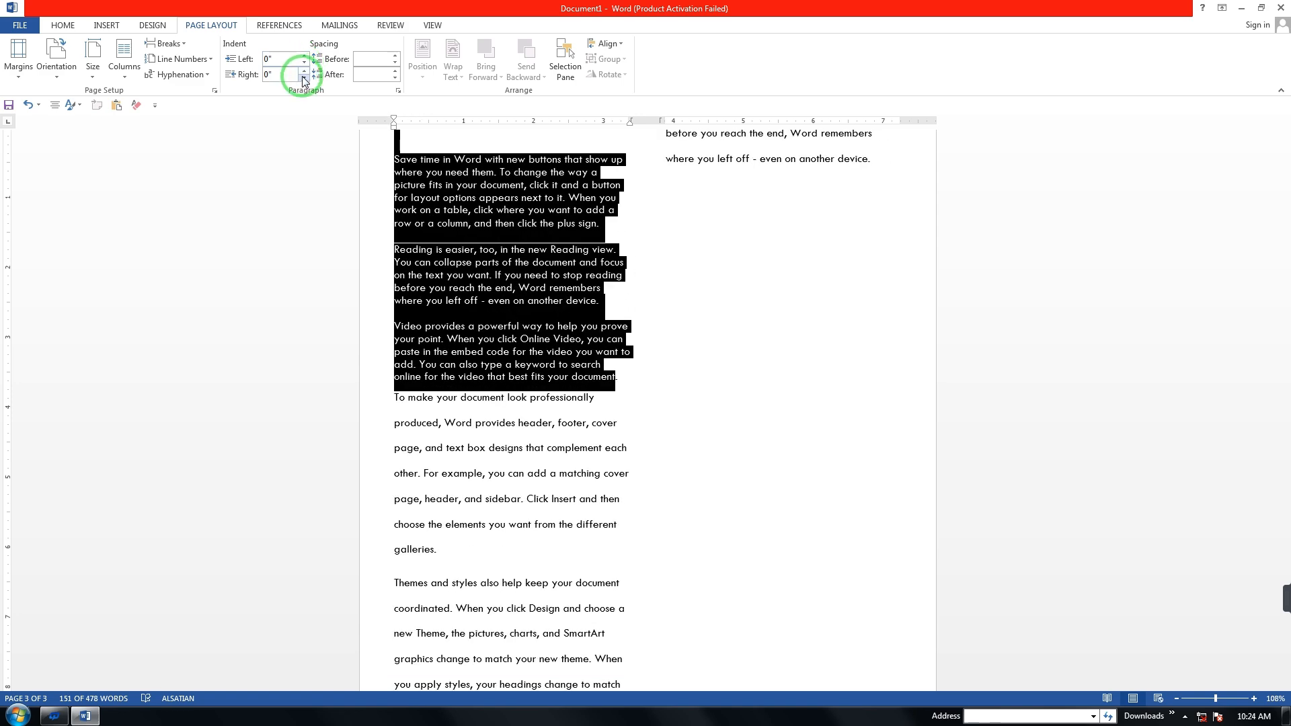
- Set the right indent of the selected third-page paragraphs to 0.5"
{"action": "left_click", "coordinate": [304, 71]}
{"action": "left_click", "coordinate": [304, 71]}
{"action": "left_click", "coordinate": [304, 71]}
{"action": "left_click", "coordinate": [304, 71]}
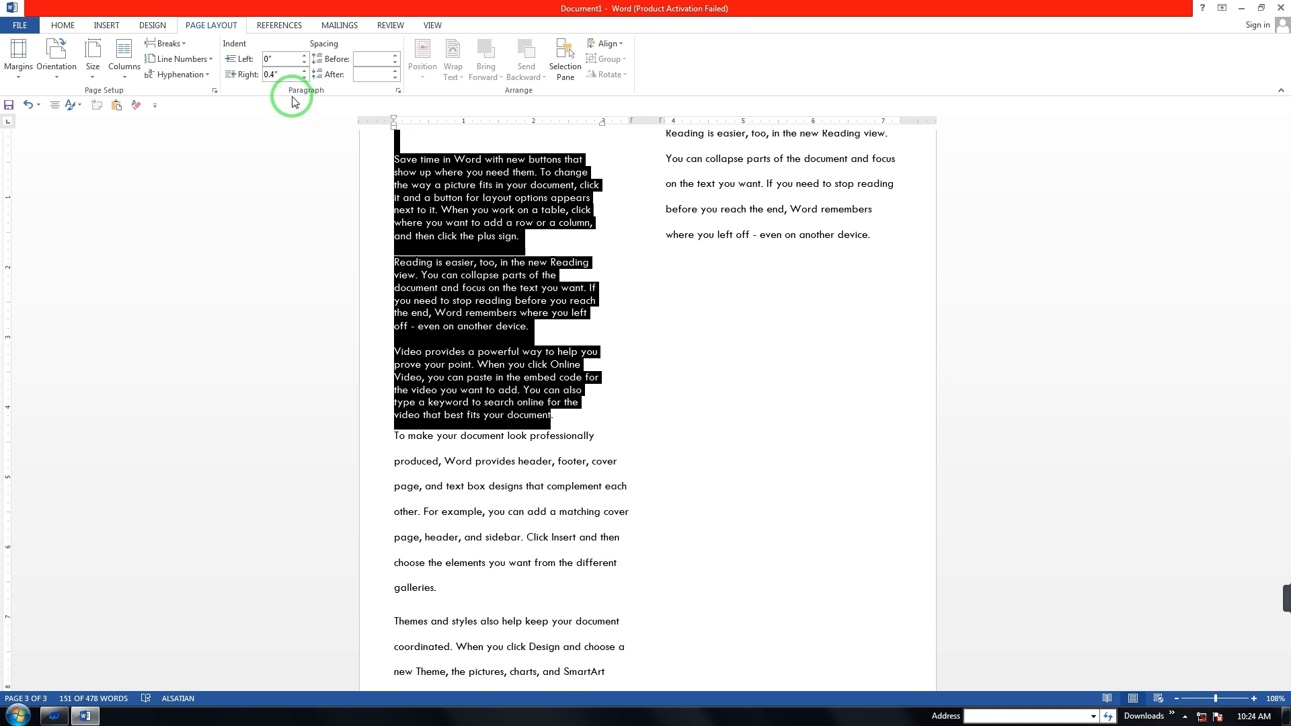
{"action": "left_click", "coordinate": [304, 70]}
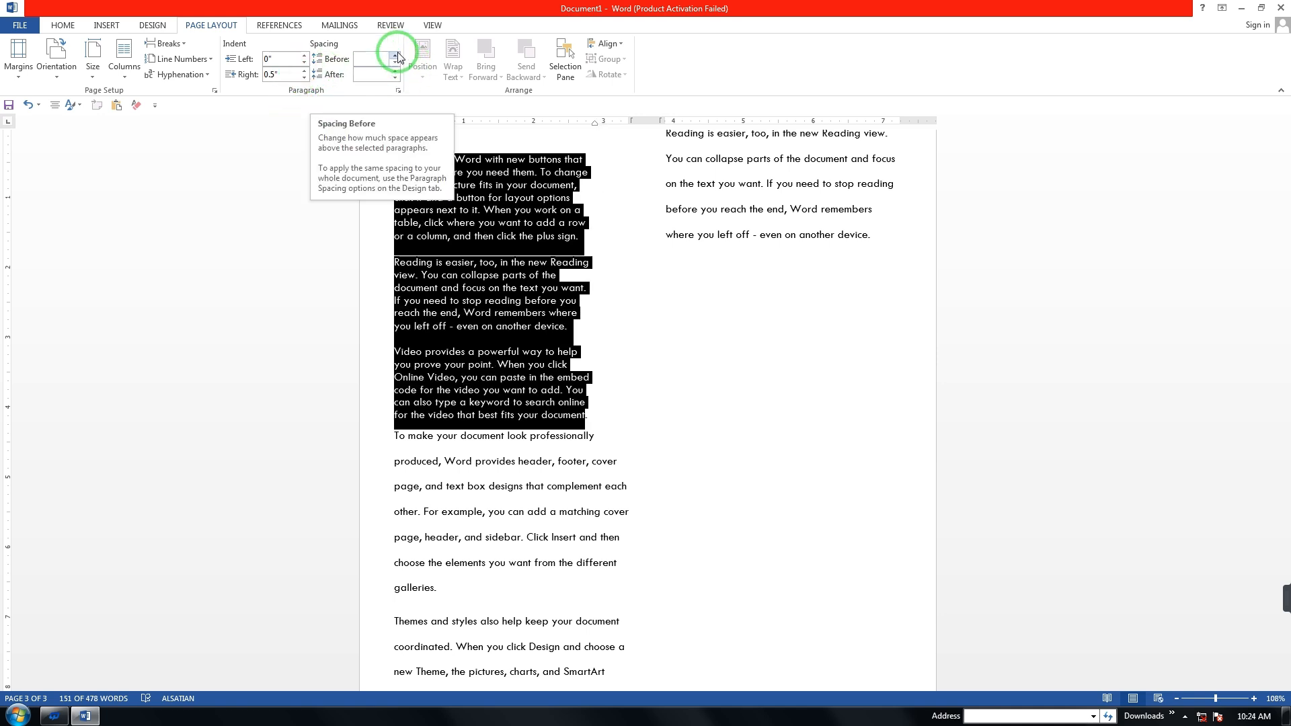
- Raise the spacing after the third page's "Save time in Word" paragraph to 78 pt and reduce it to 24 pt
{"action": "left_click", "coordinate": [453, 288]}
{"action": "left_click_drag", "start_coordinate": [585, 162], "coordinate": [361, 162]}
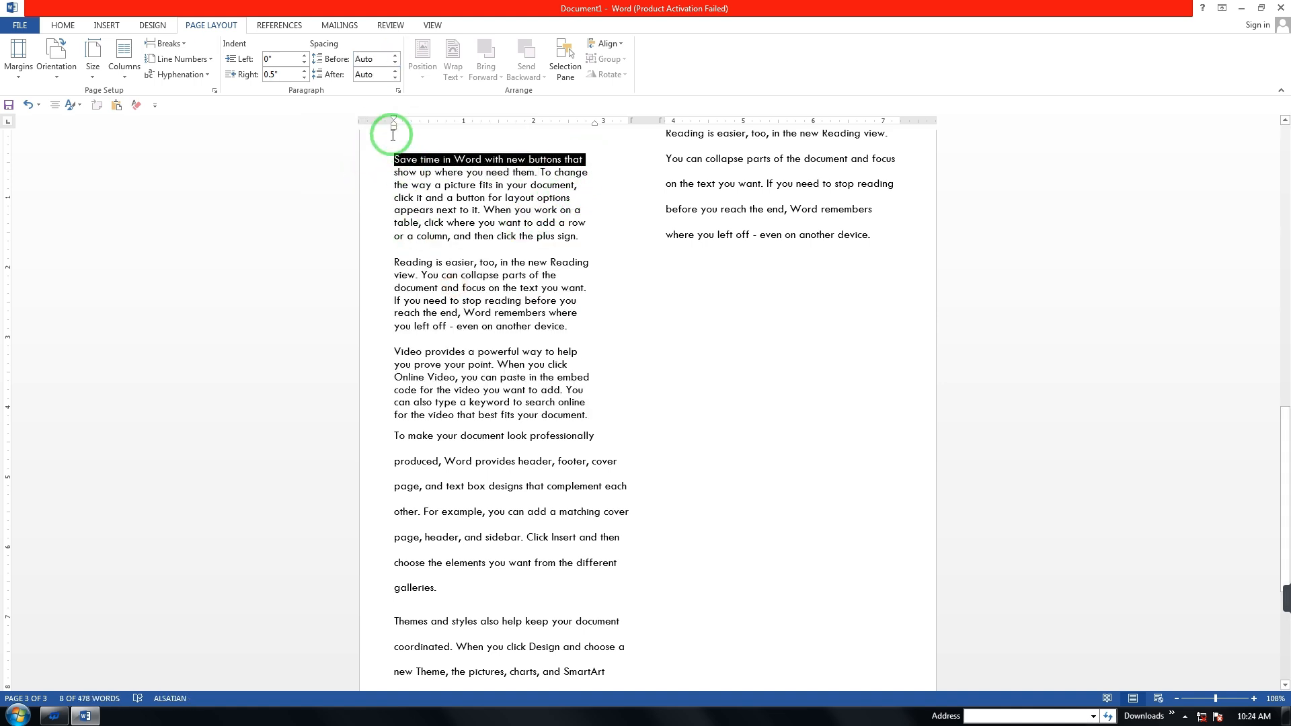
{"action": "left_click", "coordinate": [394, 70]}
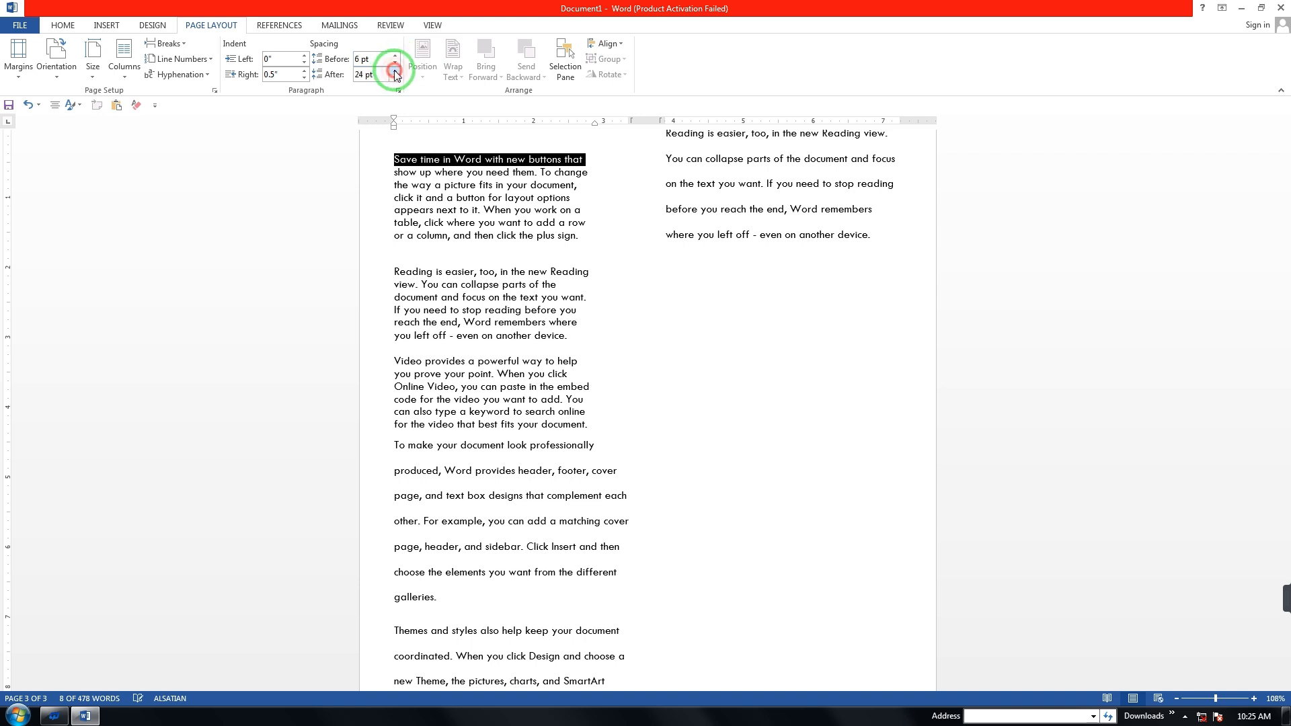
{"action": "left_click", "coordinate": [394, 70]}
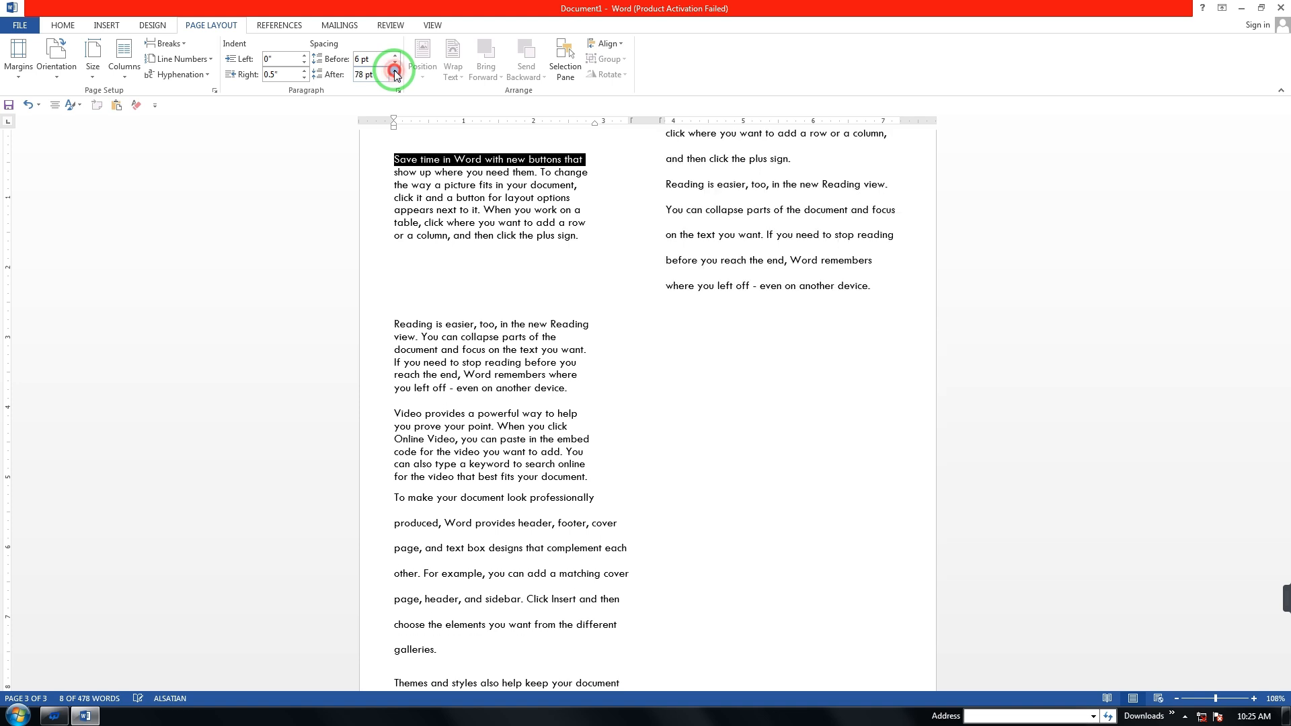
{"action": "left_click", "coordinate": [395, 78]}
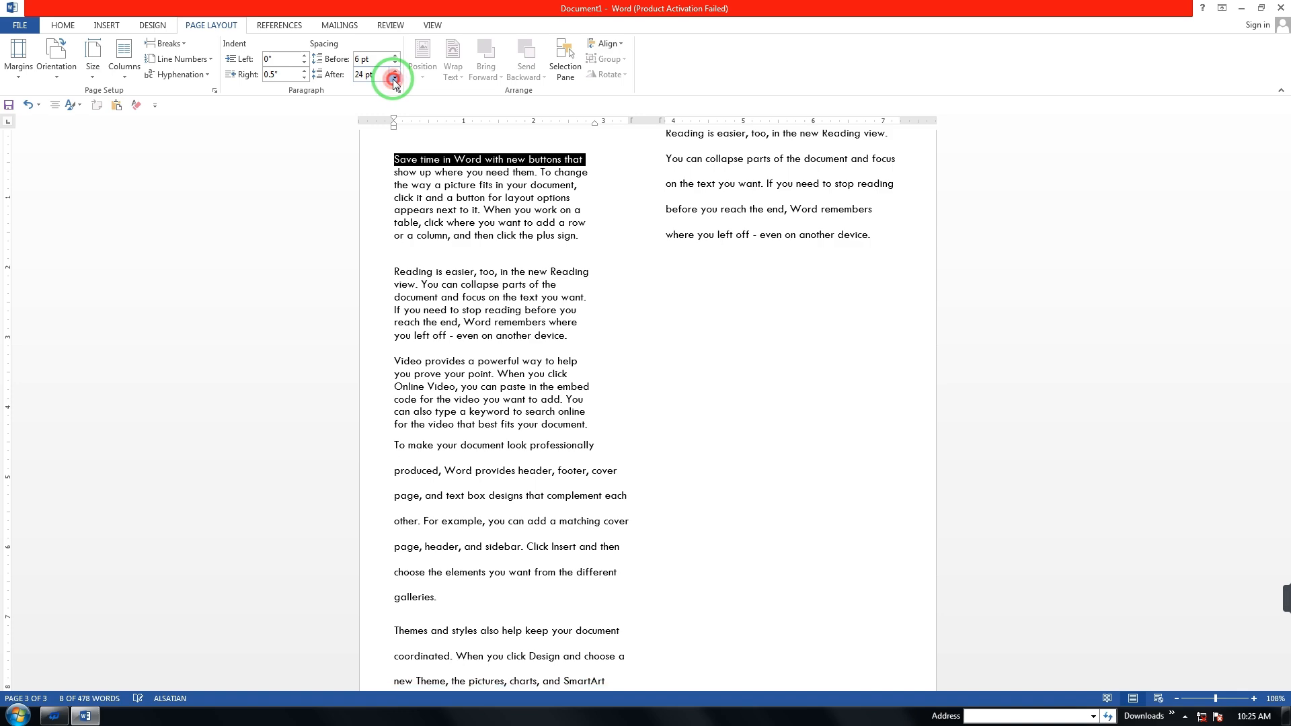
- Raise the spacing before the "Save time in Word" paragraph and the text preceding it to 60 pt and bring it back to 0 pt
{"action": "left_click_drag", "start_coordinate": [521, 242], "coordinate": [343, 80]}
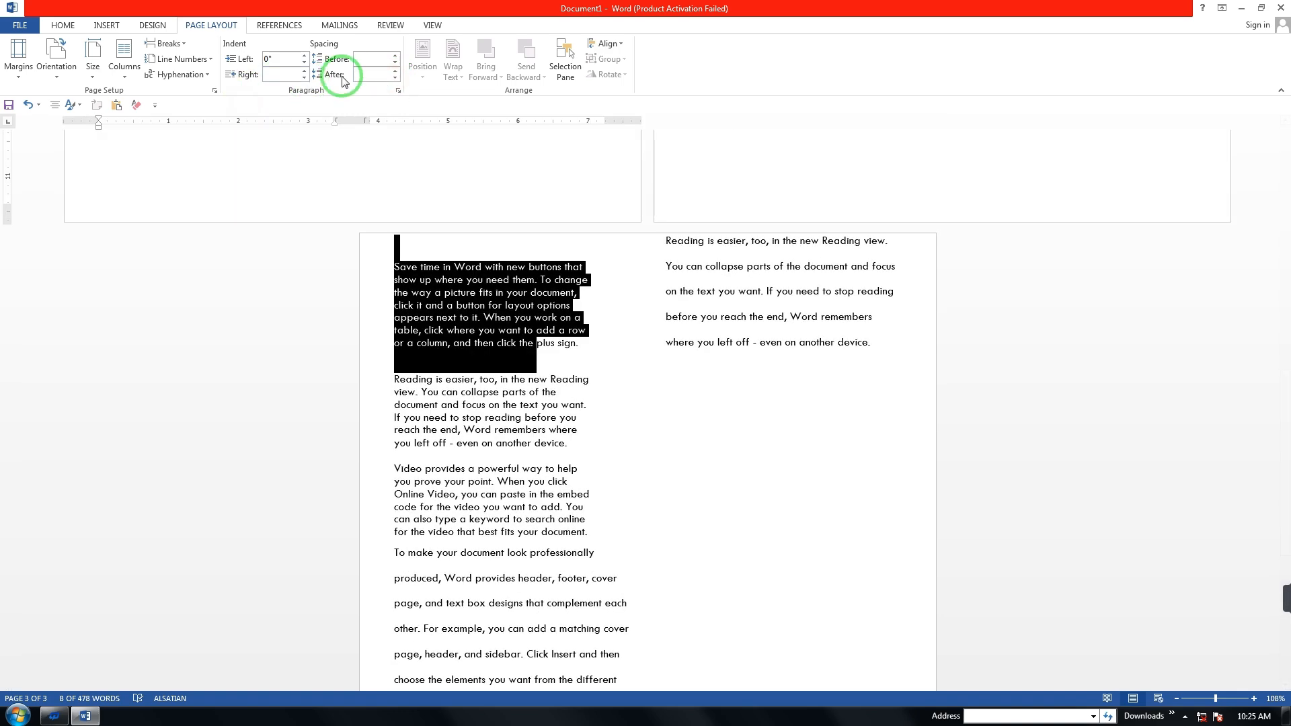
{"action": "left_click", "coordinate": [395, 56]}
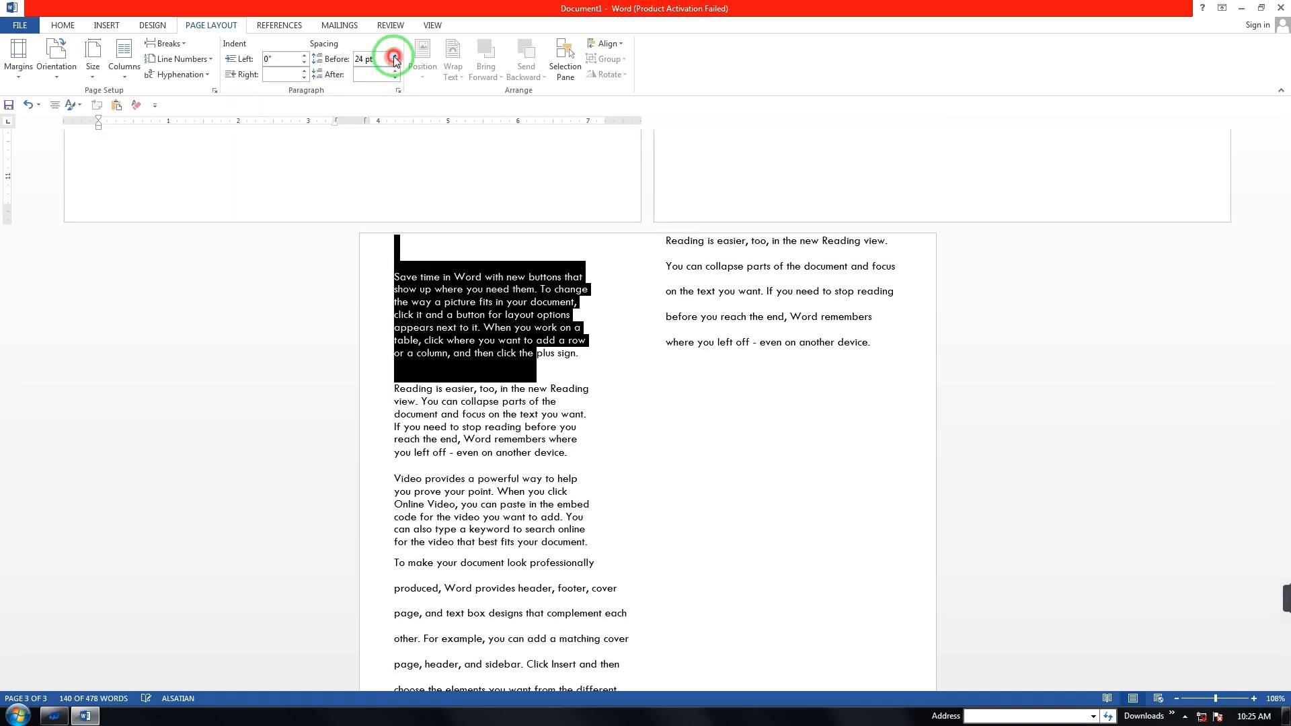
{"action": "left_click", "coordinate": [395, 56]}
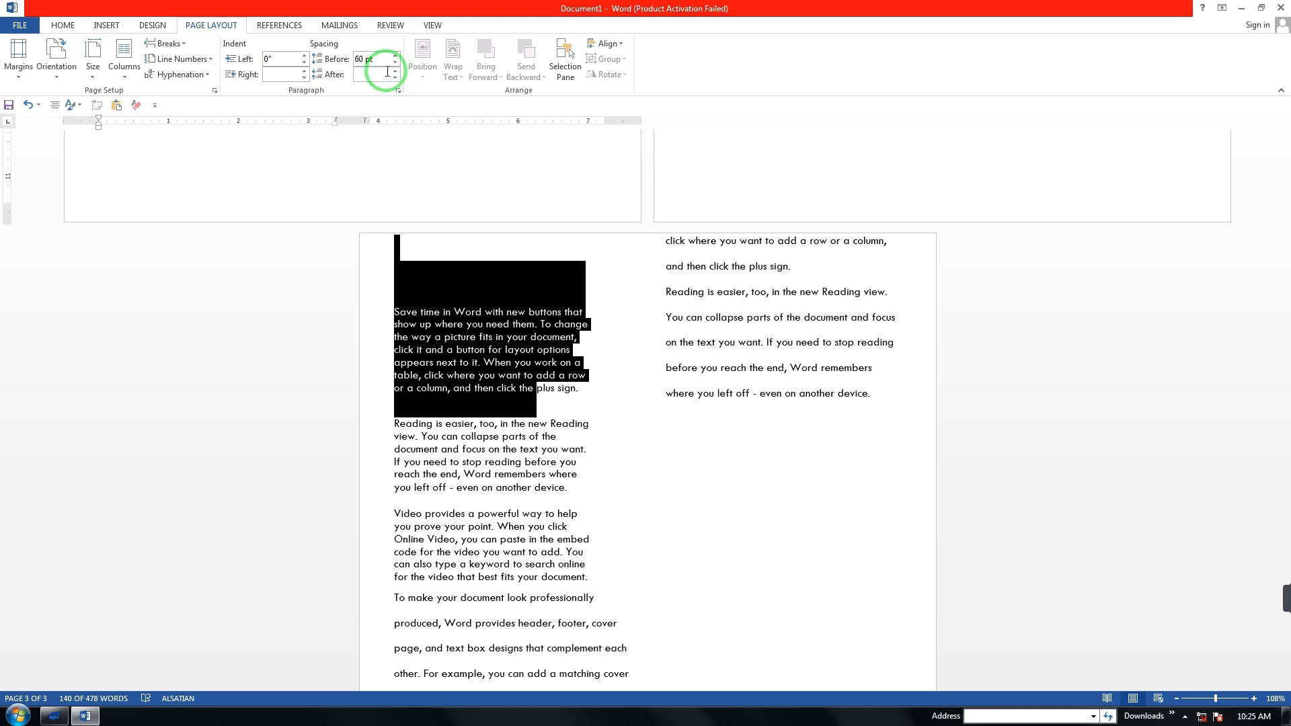
{"action": "left_click", "coordinate": [395, 63]}
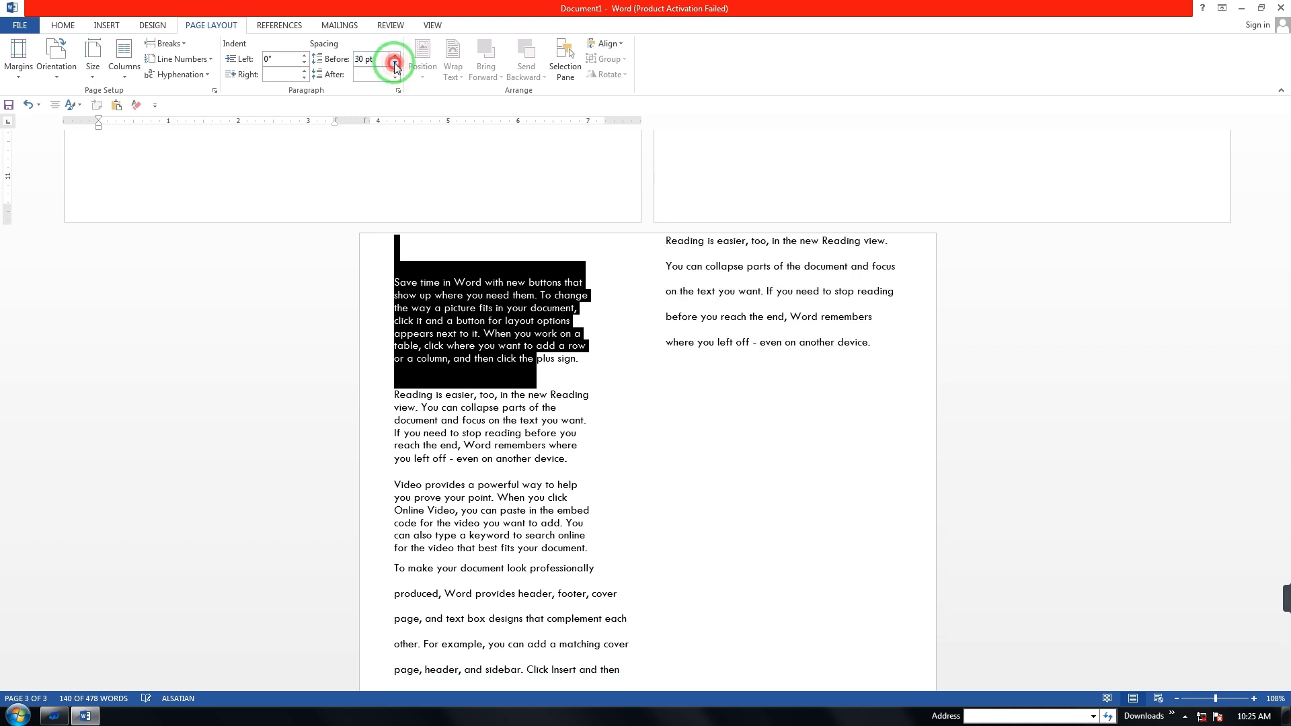
{"action": "left_click", "coordinate": [576, 349]}
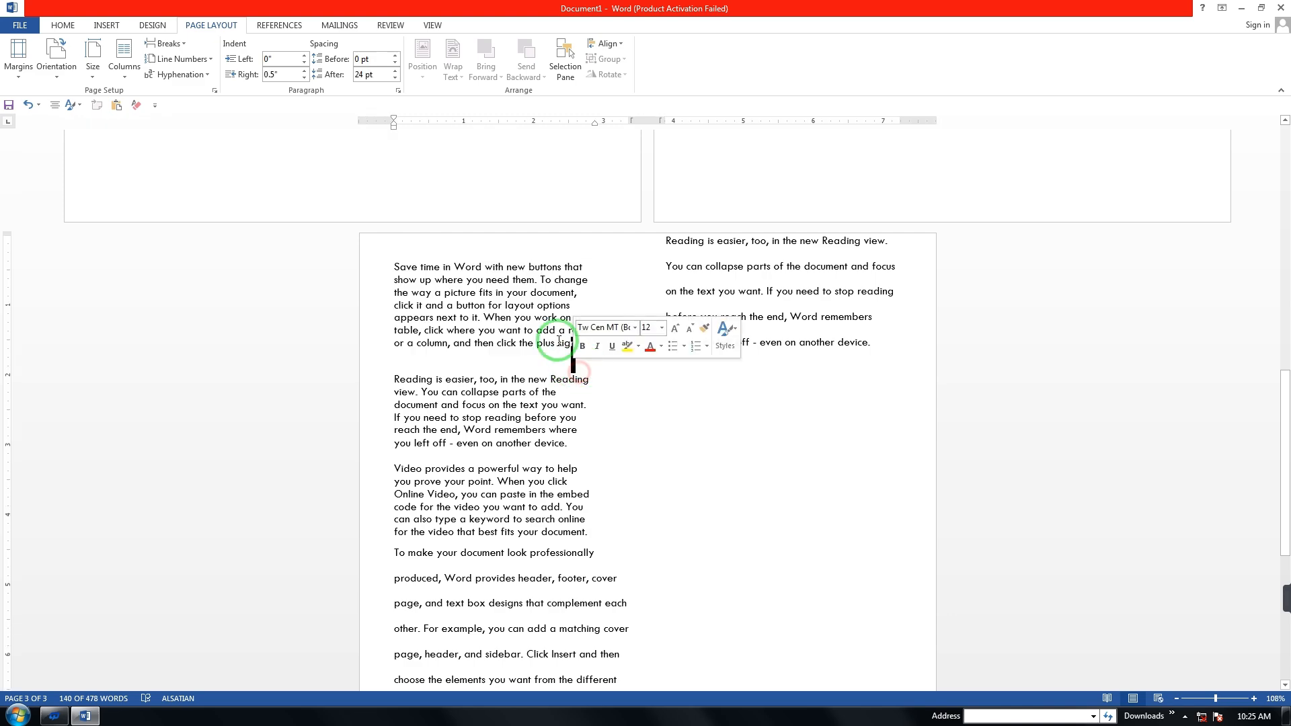
{"action": "scroll", "coordinate": [571, 241], "scroll_direction": "up", "scroll_amount": 3}
{"action": "scroll", "coordinate": [572, 241], "scroll_direction": "up", "scroll_amount": 3}
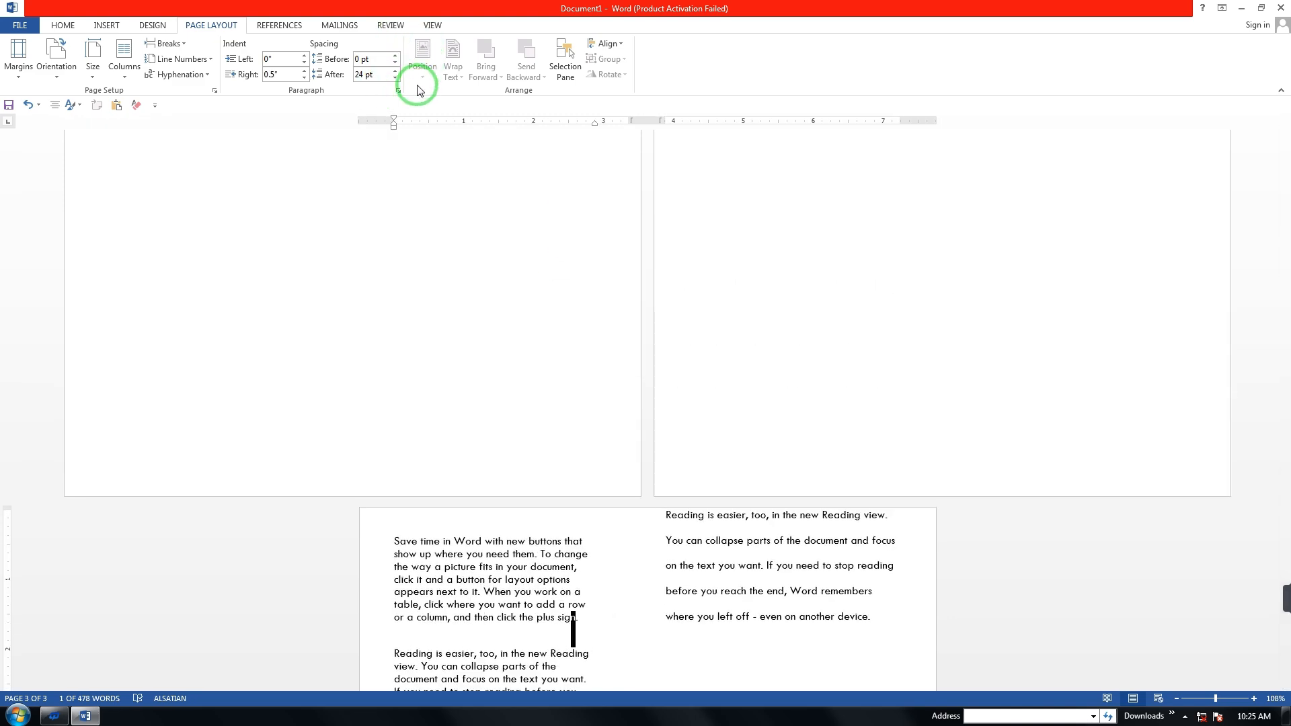
{"action": "scroll", "coordinate": [444, 84], "scroll_direction": "up", "scroll_amount": 3}
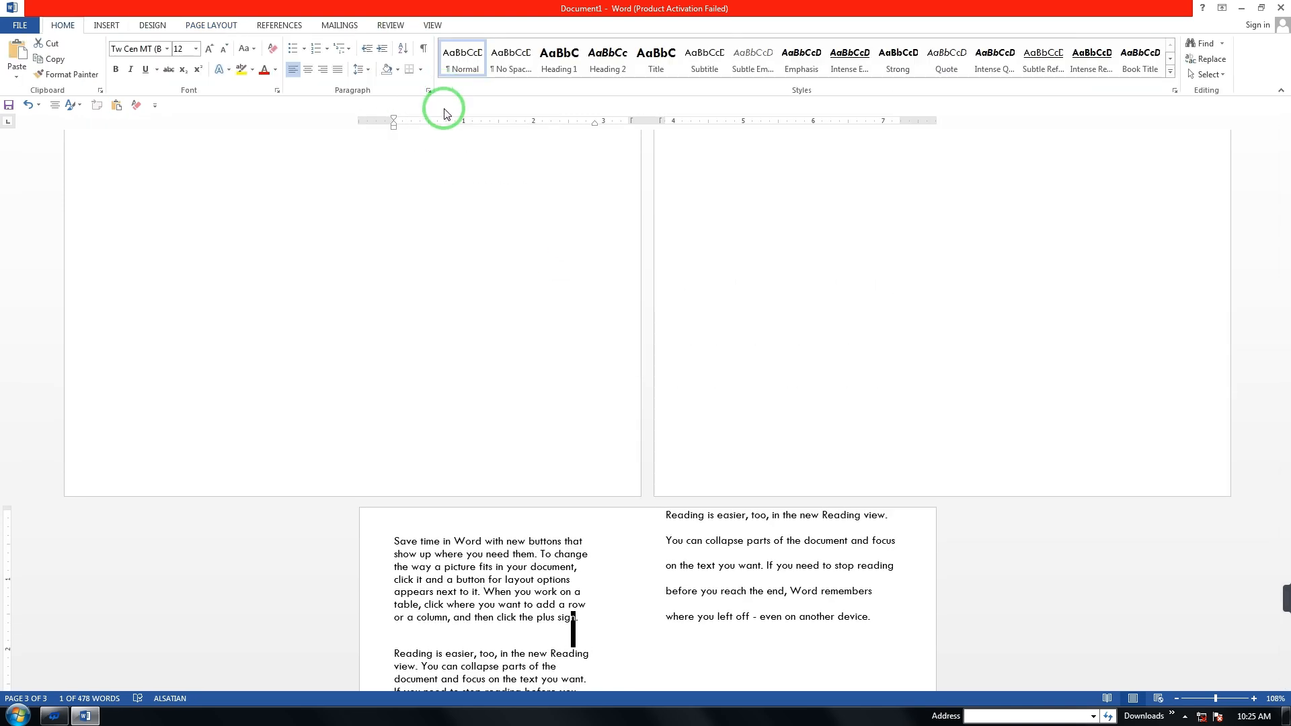
{"action": "scroll", "coordinate": [447, 123], "scroll_direction": "down", "scroll_amount": 5}
{"action": "scroll", "coordinate": [447, 123], "scroll_direction": "down", "scroll_amount": 4}
{"action": "scroll", "coordinate": [447, 124], "scroll_direction": "up", "scroll_amount": 3}
{"action": "scroll", "coordinate": [447, 123], "scroll_direction": "down", "scroll_amount": 7}
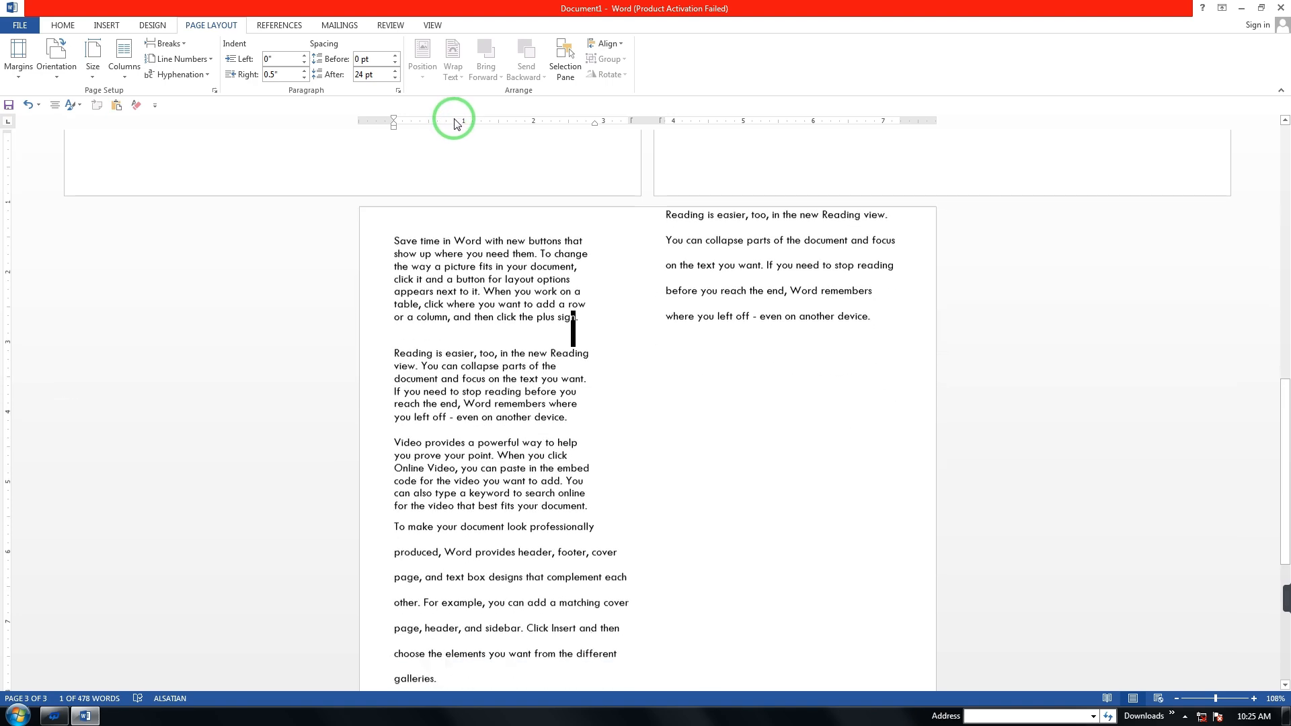
- Insert the picture 18sunny2 from the "mix wall paper" folder on Local Disk (D:) into the third page's "Video provides" paragraph
{"action": "left_click", "coordinate": [546, 319]}
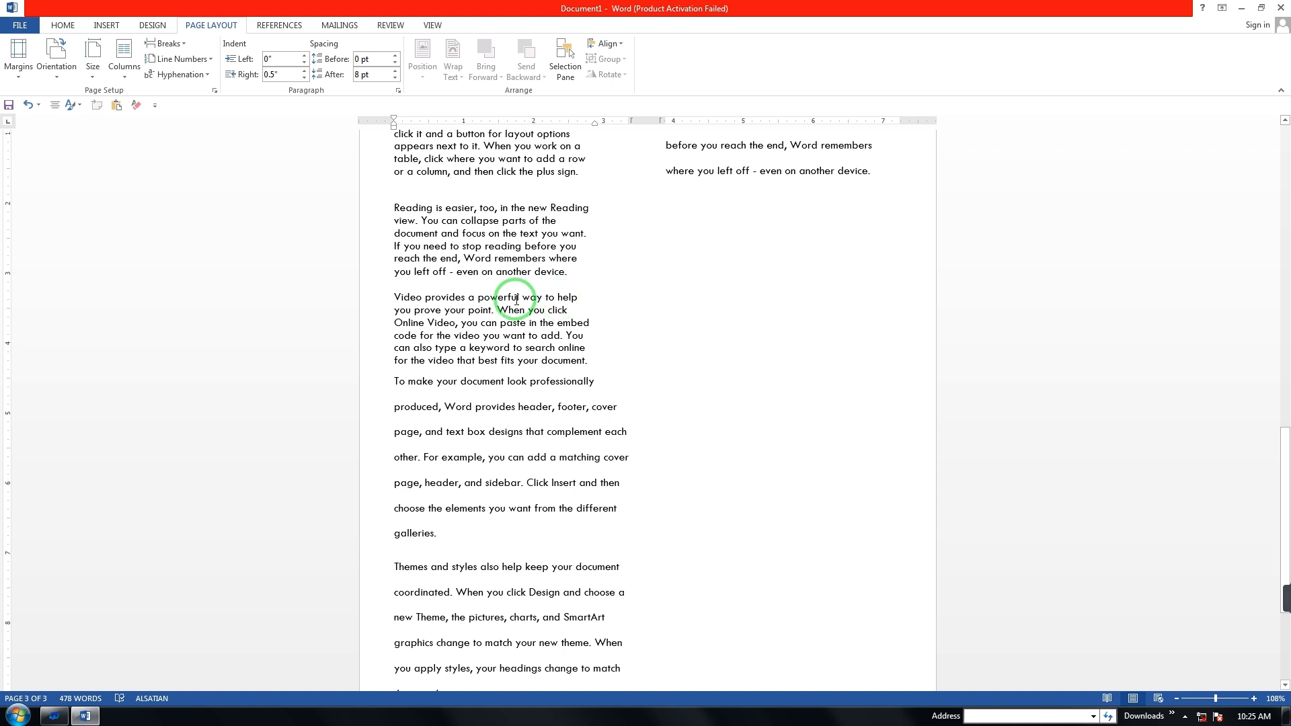
{"action": "left_click", "coordinate": [106, 25]}
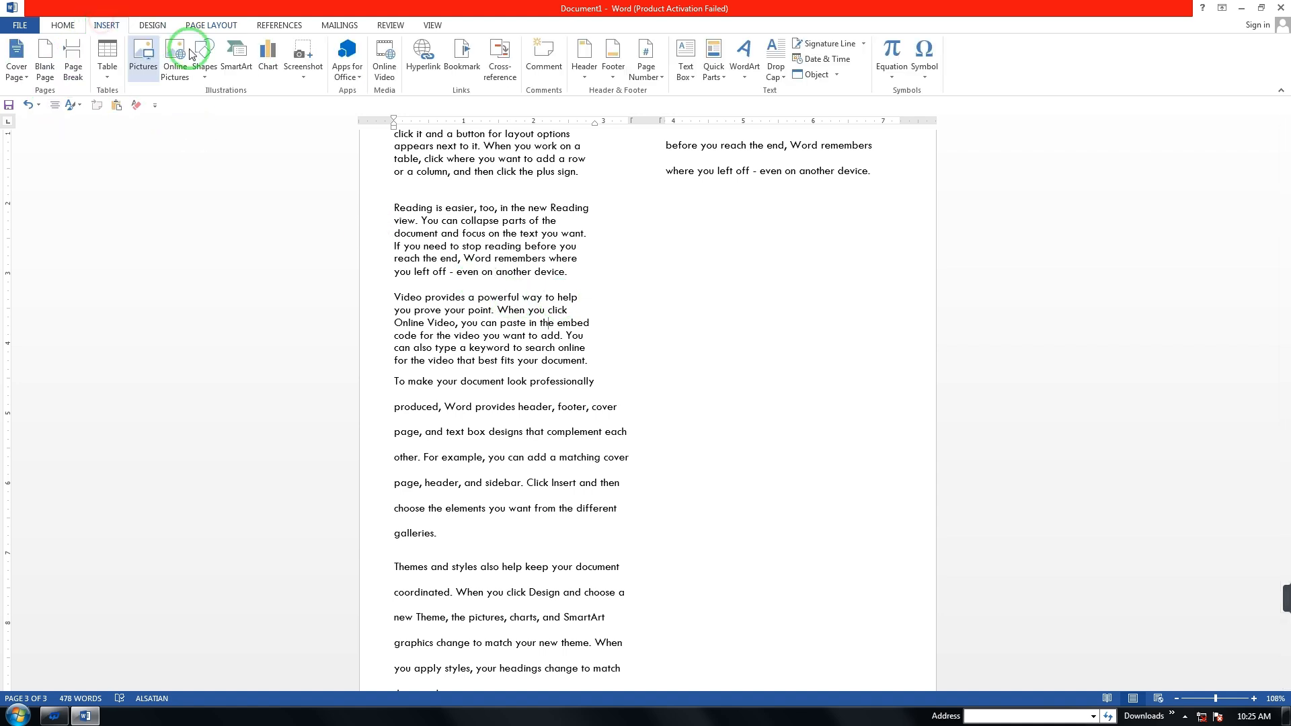
{"action": "left_click", "coordinate": [142, 59]}
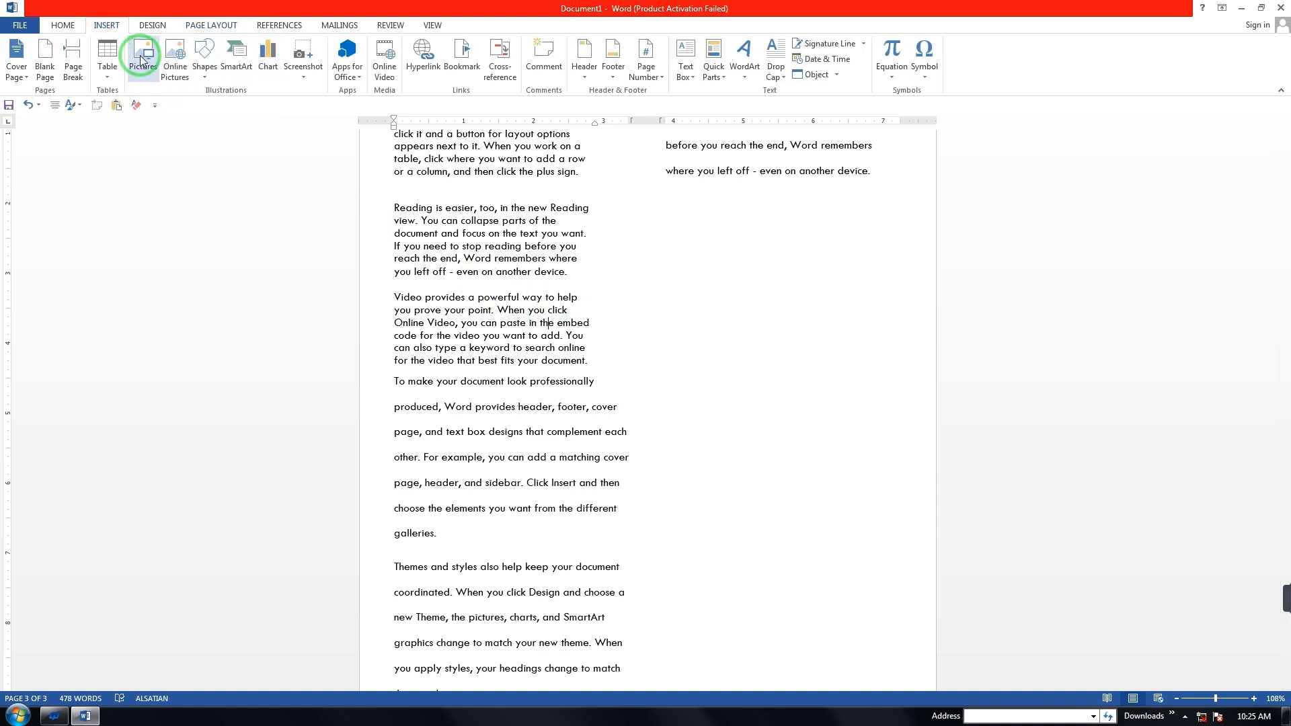
{"action": "left_click", "coordinate": [363, 297]}
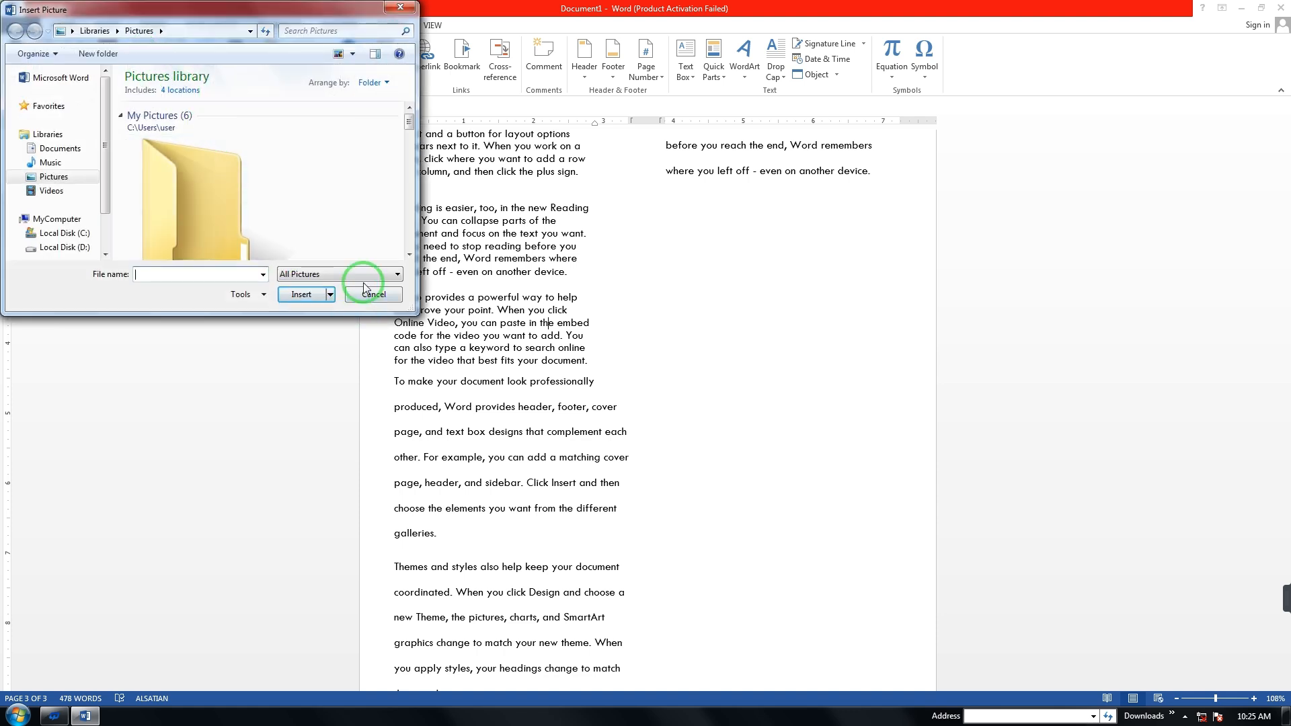
{"action": "left_click_drag", "start_coordinate": [412, 136], "coordinate": [353, 209]}
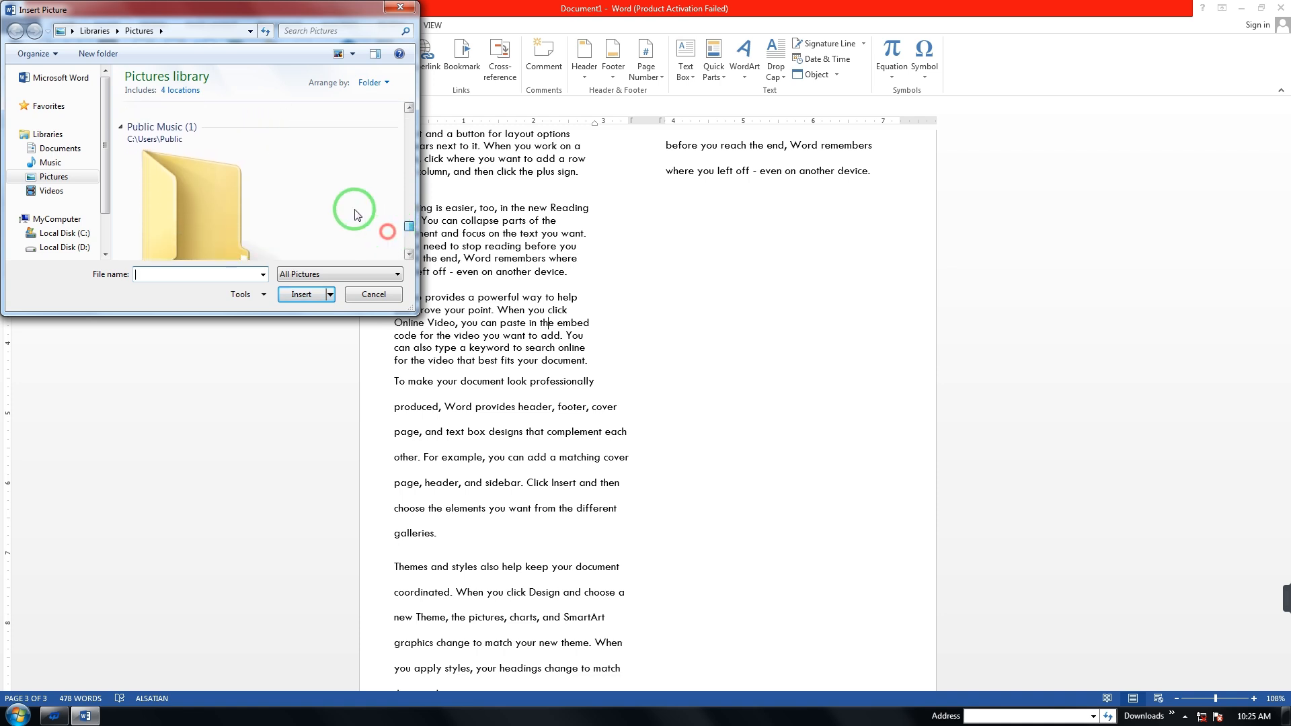
{"action": "left_click", "coordinate": [61, 247]}
{"action": "left_click", "coordinate": [200, 116]}
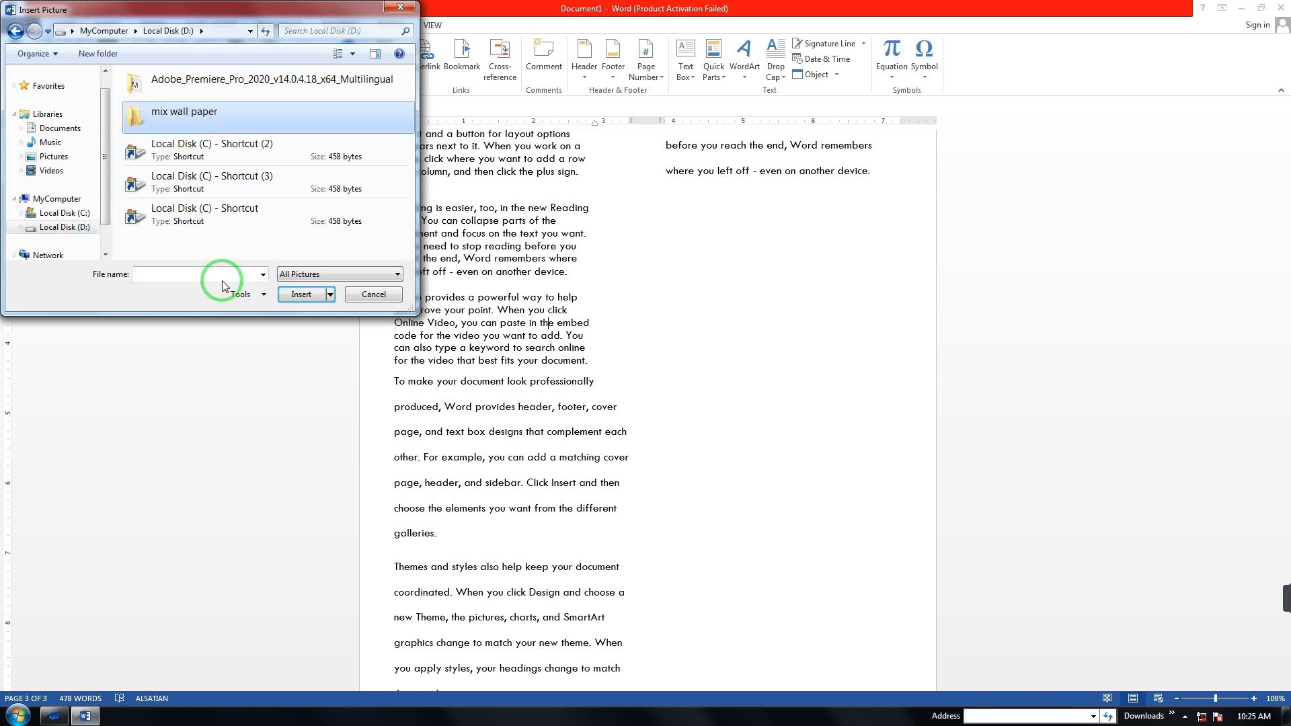
{"action": "left_click", "coordinate": [302, 294]}
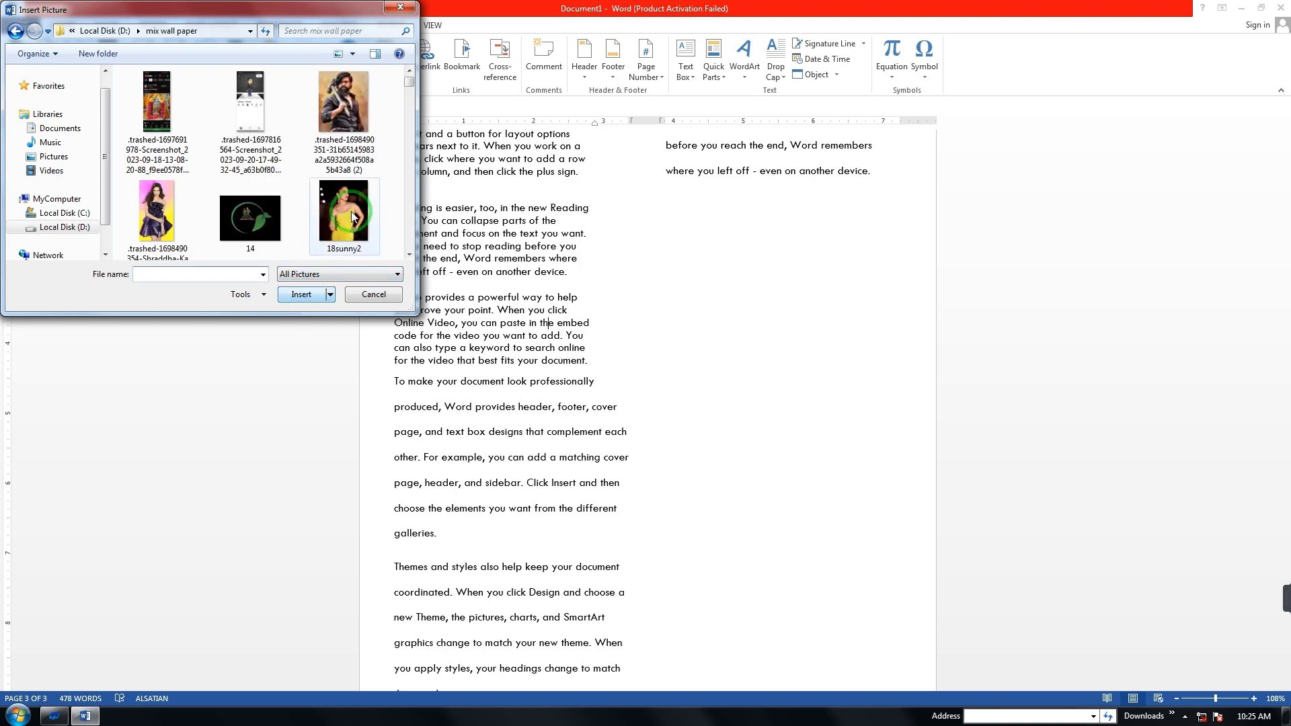
{"action": "left_click", "coordinate": [351, 216]}
{"action": "left_click", "coordinate": [301, 295]}
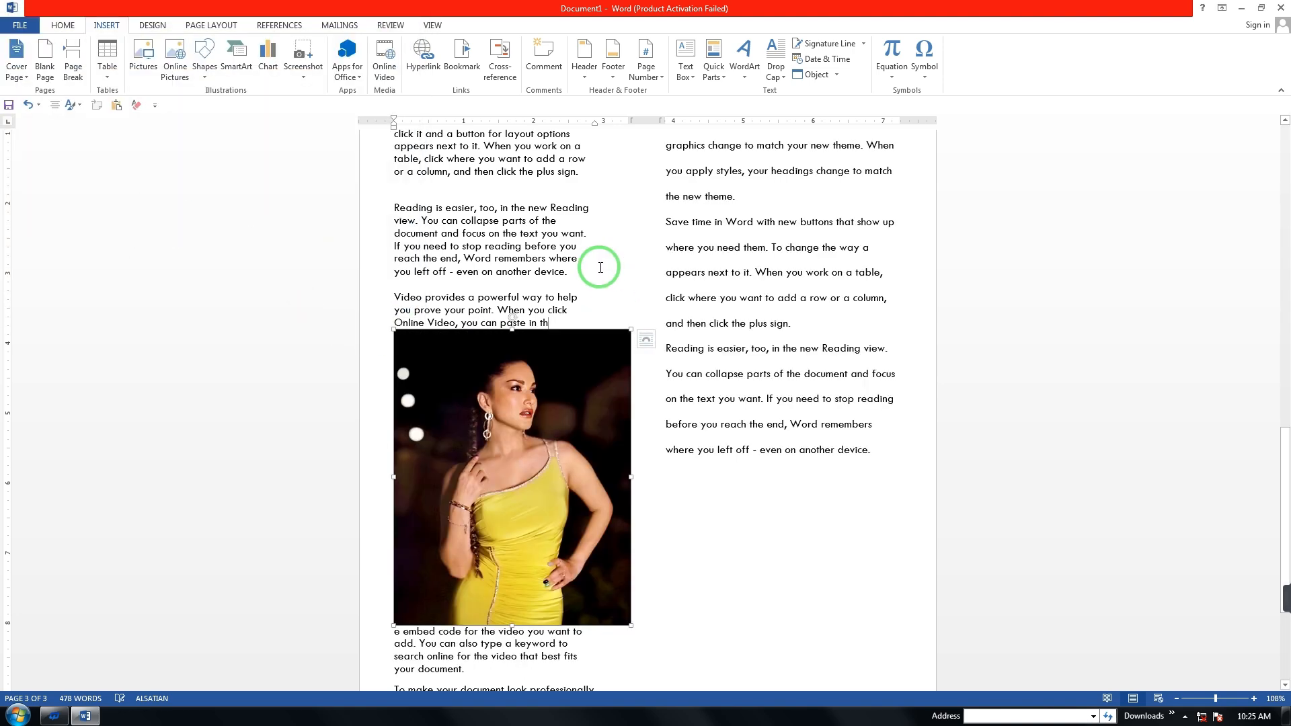
- Shrink the inserted picture to about 1.65" wide by 2.07" high and apply the black oval frame style with a shadow
{"action": "left_click_drag", "start_coordinate": [395, 330], "coordinate": [531, 568]}
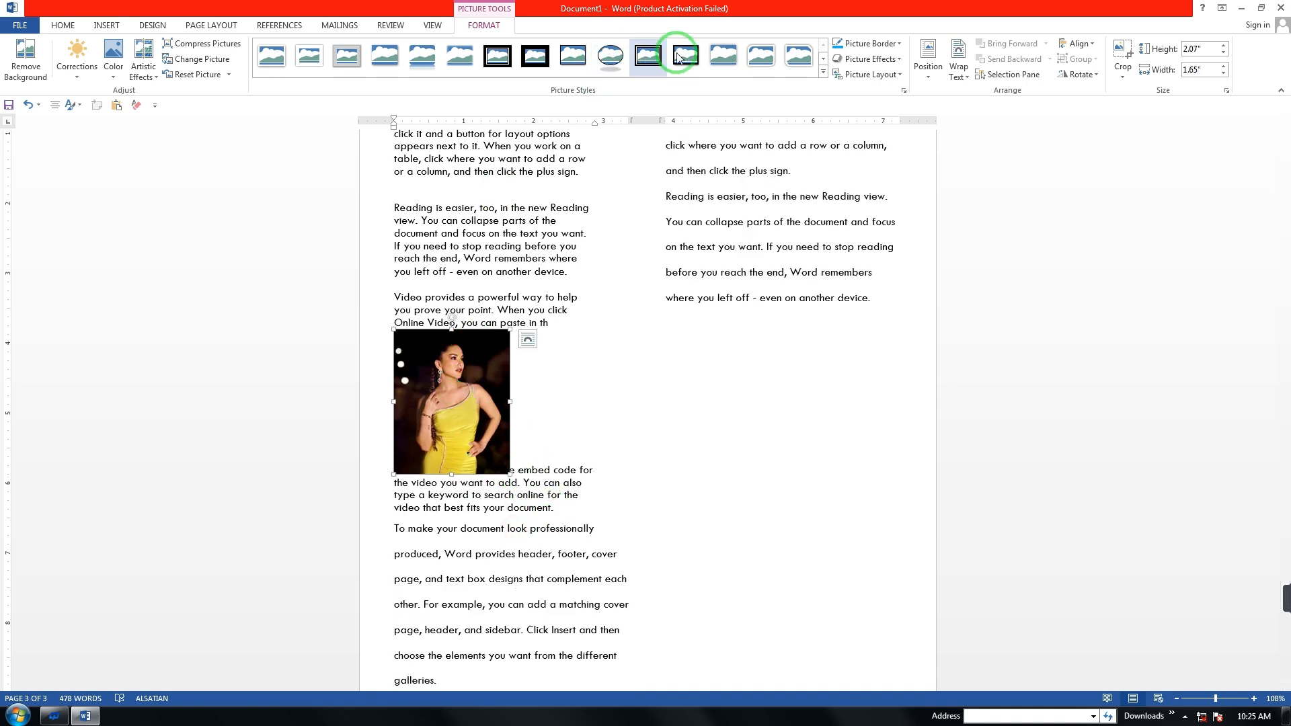
{"action": "left_click", "coordinate": [562, 61]}
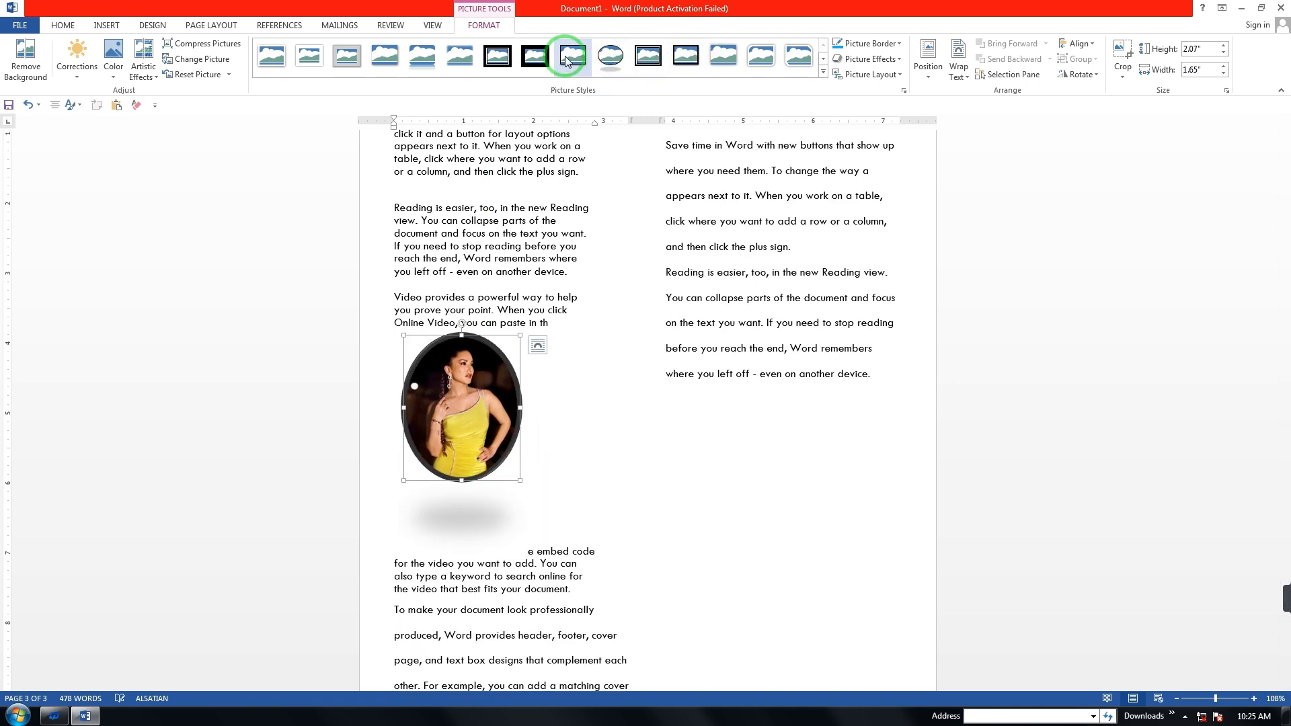
- Try the picture at the page's bottom right with text wrapping and position it at the middle center instead
{"action": "left_click", "coordinate": [214, 26]}
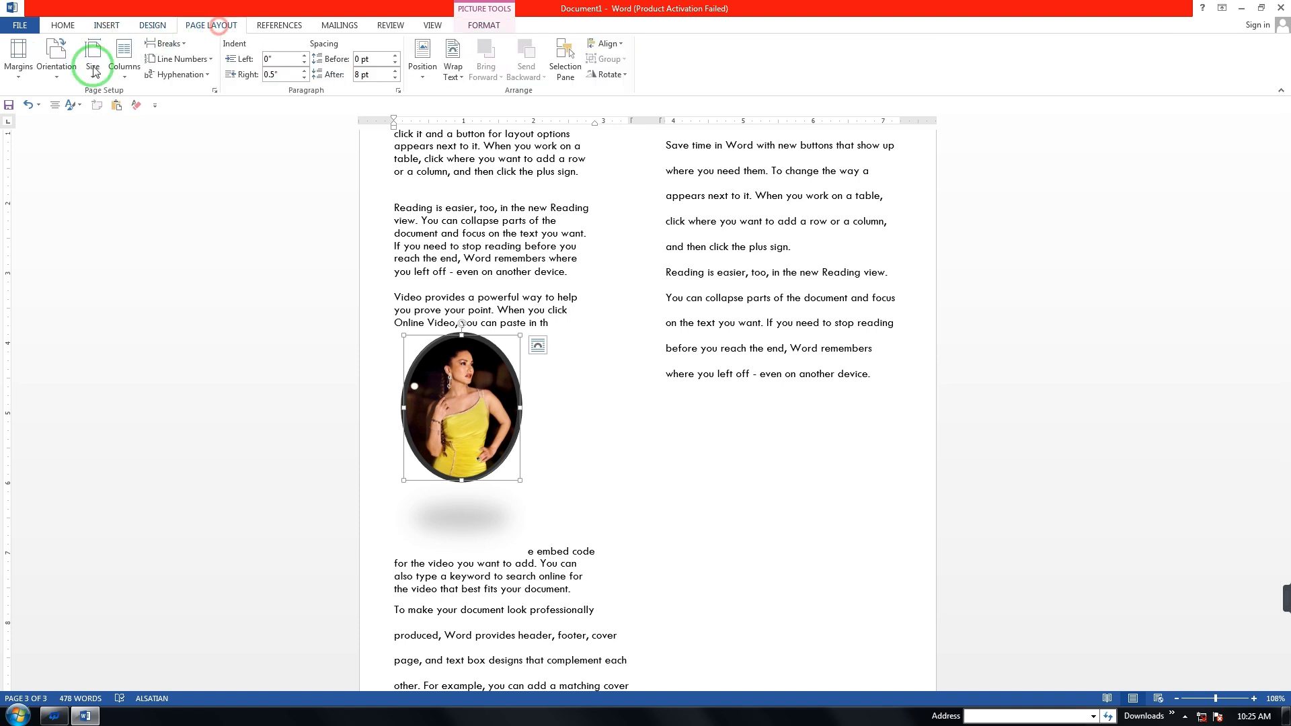
{"action": "left_click", "coordinate": [549, 411]}
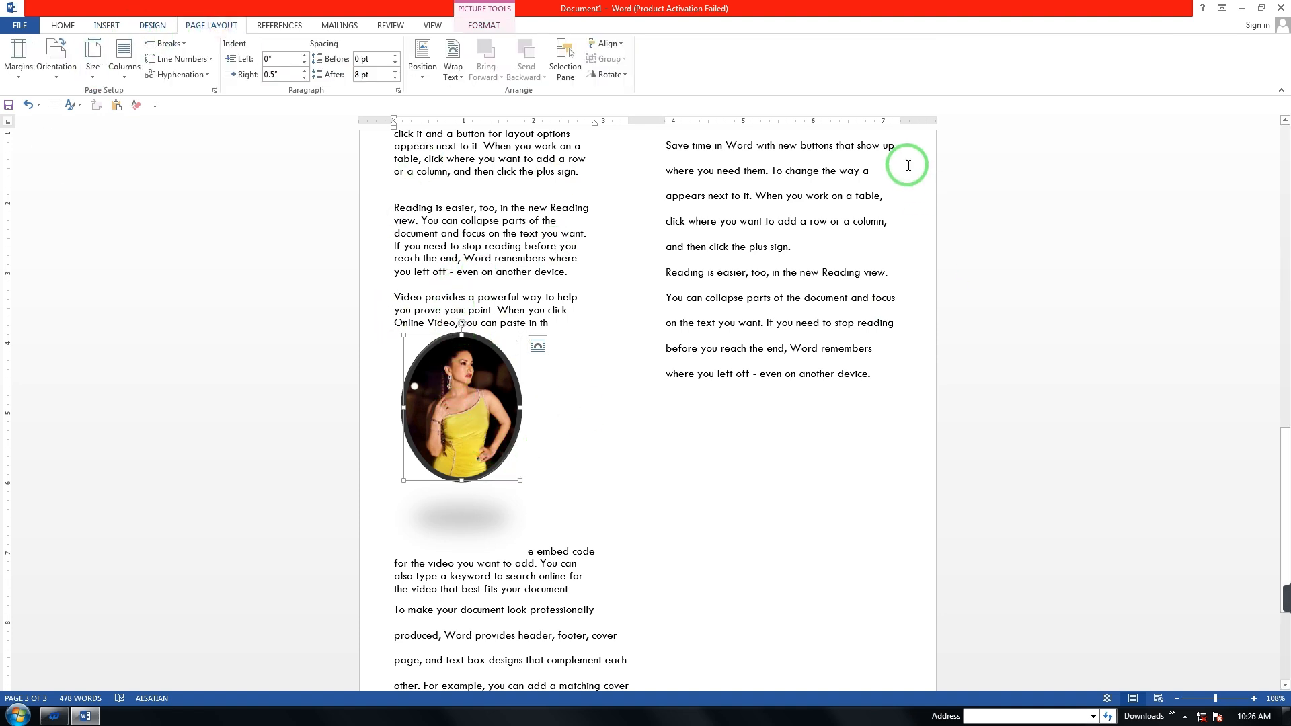
{"action": "left_click", "coordinate": [425, 79]}
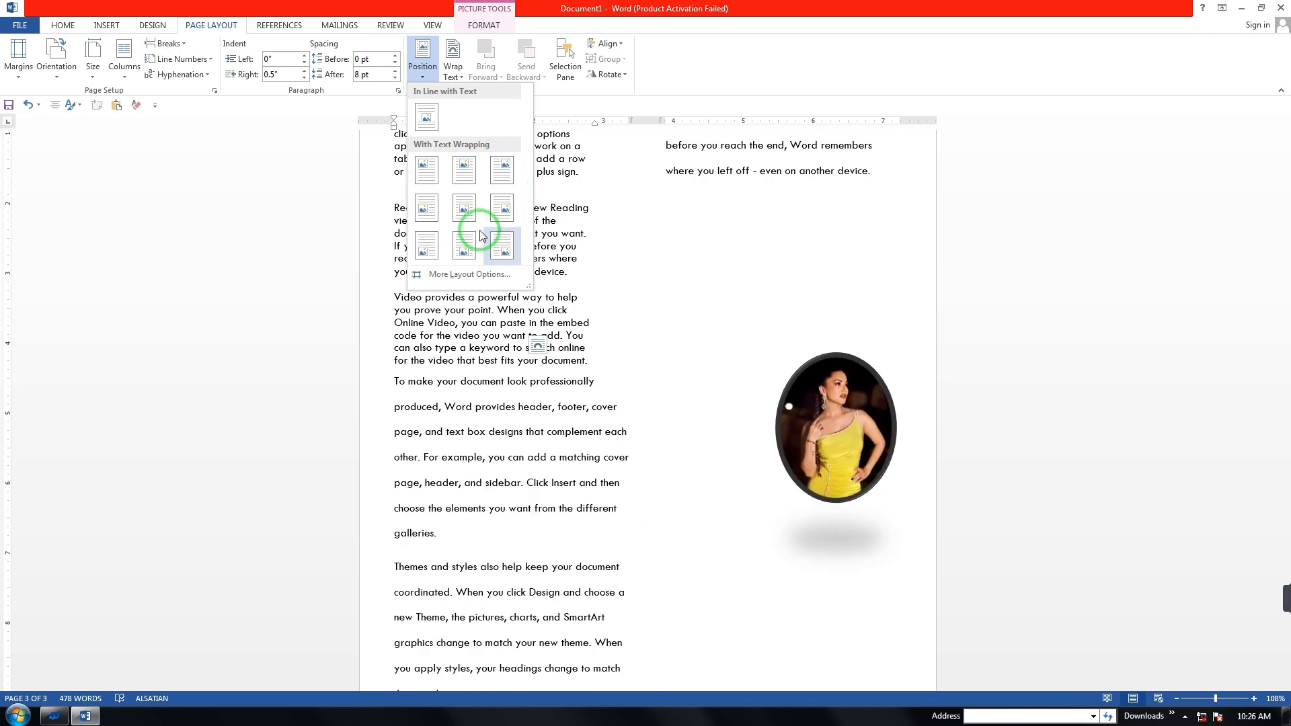
{"action": "left_click", "coordinate": [498, 249]}
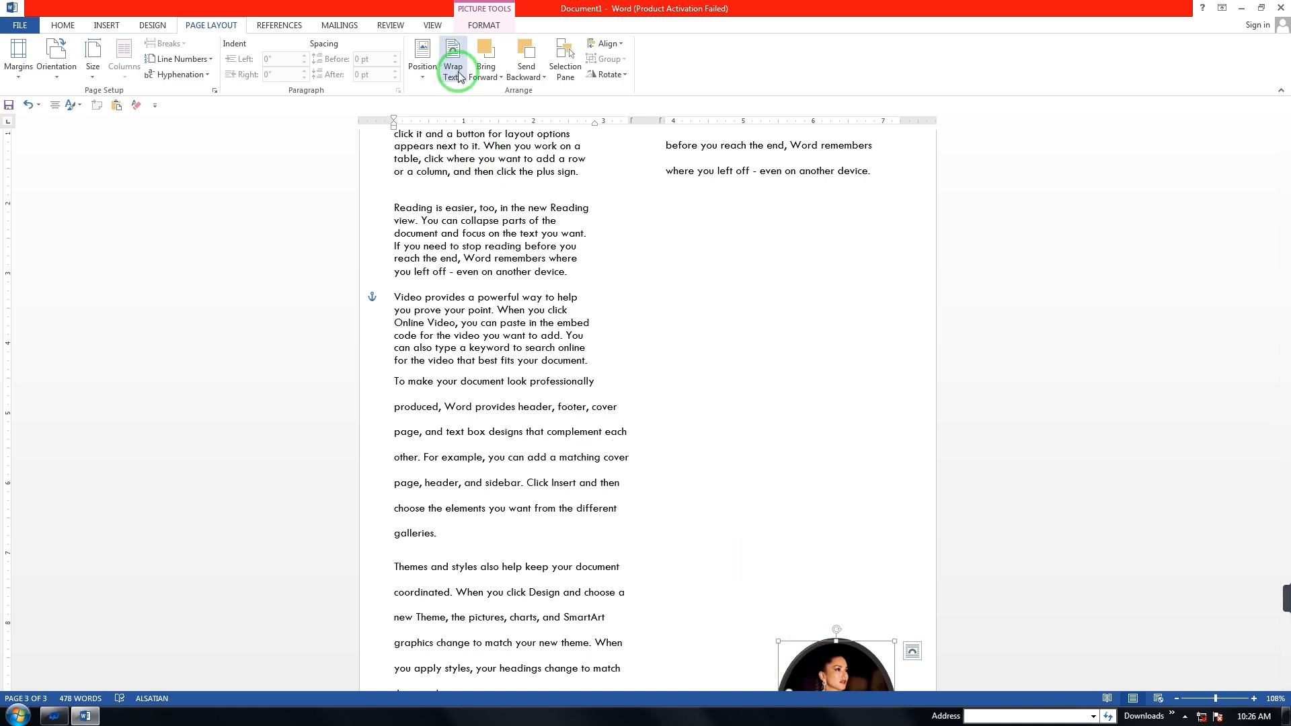
{"action": "left_click", "coordinate": [423, 58]}
{"action": "left_click", "coordinate": [464, 207]}
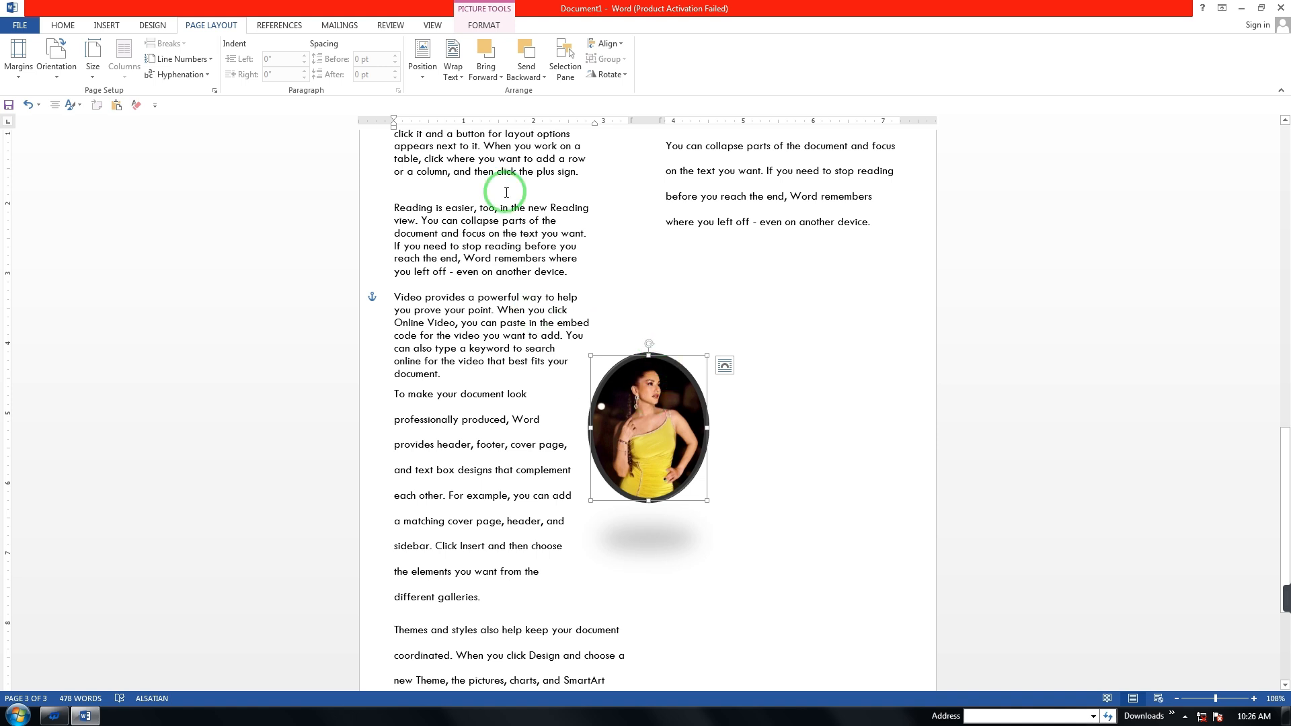
- Set the picture's text wrapping to In Front of Text and move it over the "Reading is easier" and "Video provides" paragraphs
{"action": "left_click", "coordinate": [453, 72]}
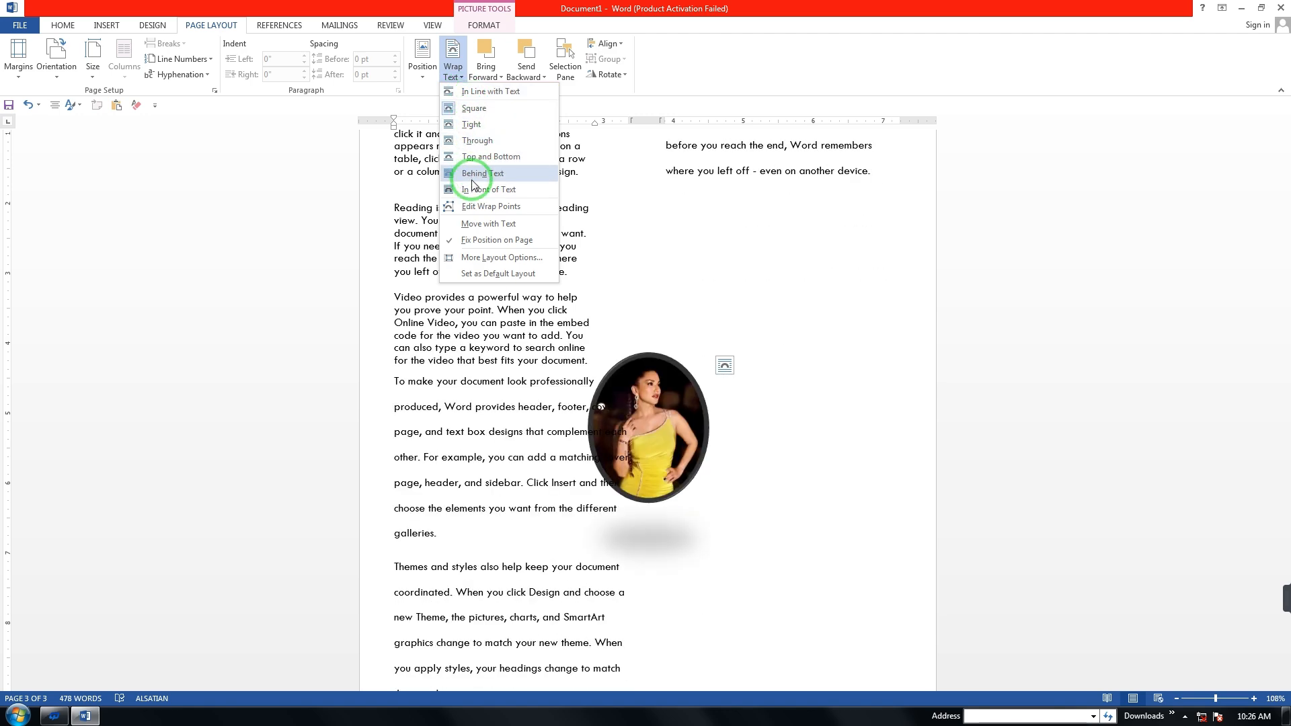
{"action": "left_click", "coordinate": [473, 189]}
{"action": "left_click_drag", "start_coordinate": [609, 396], "coordinate": [445, 320]}
{"action": "left_click", "coordinate": [459, 78]}
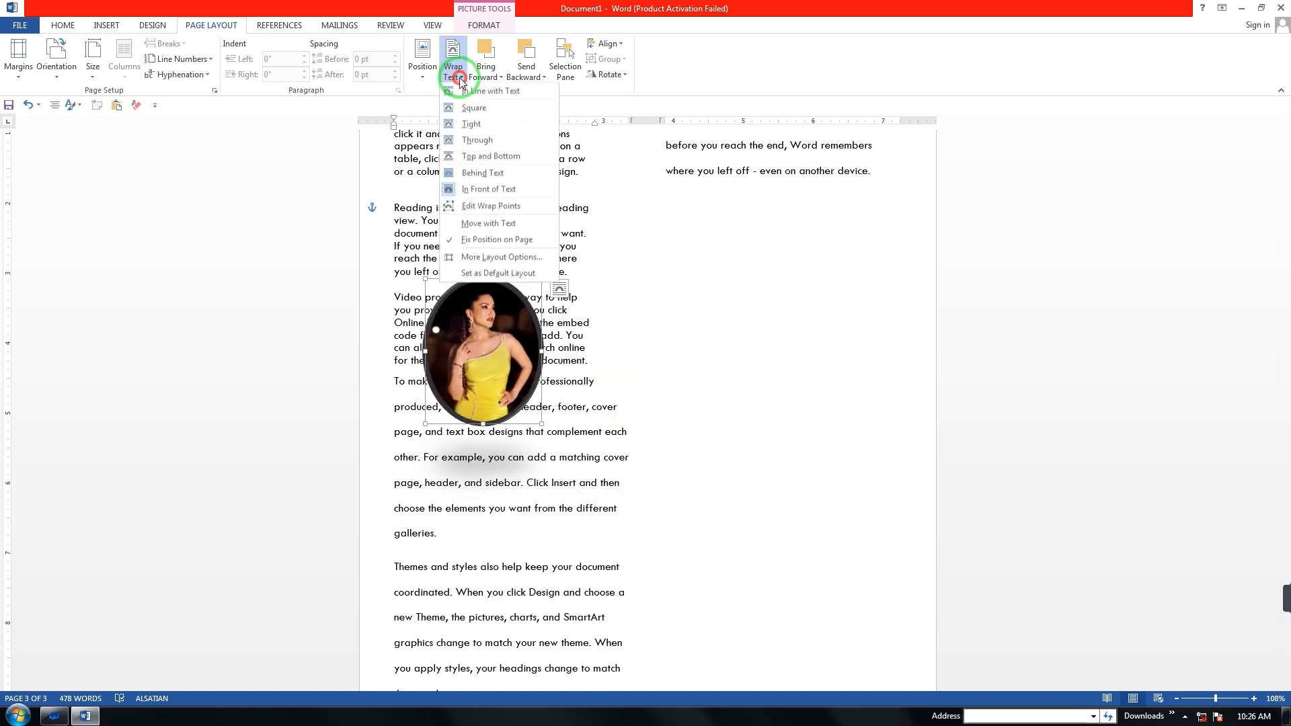
{"action": "left_click", "coordinate": [510, 382]}
{"action": "left_click_drag", "start_coordinate": [533, 382], "coordinate": [551, 315]}
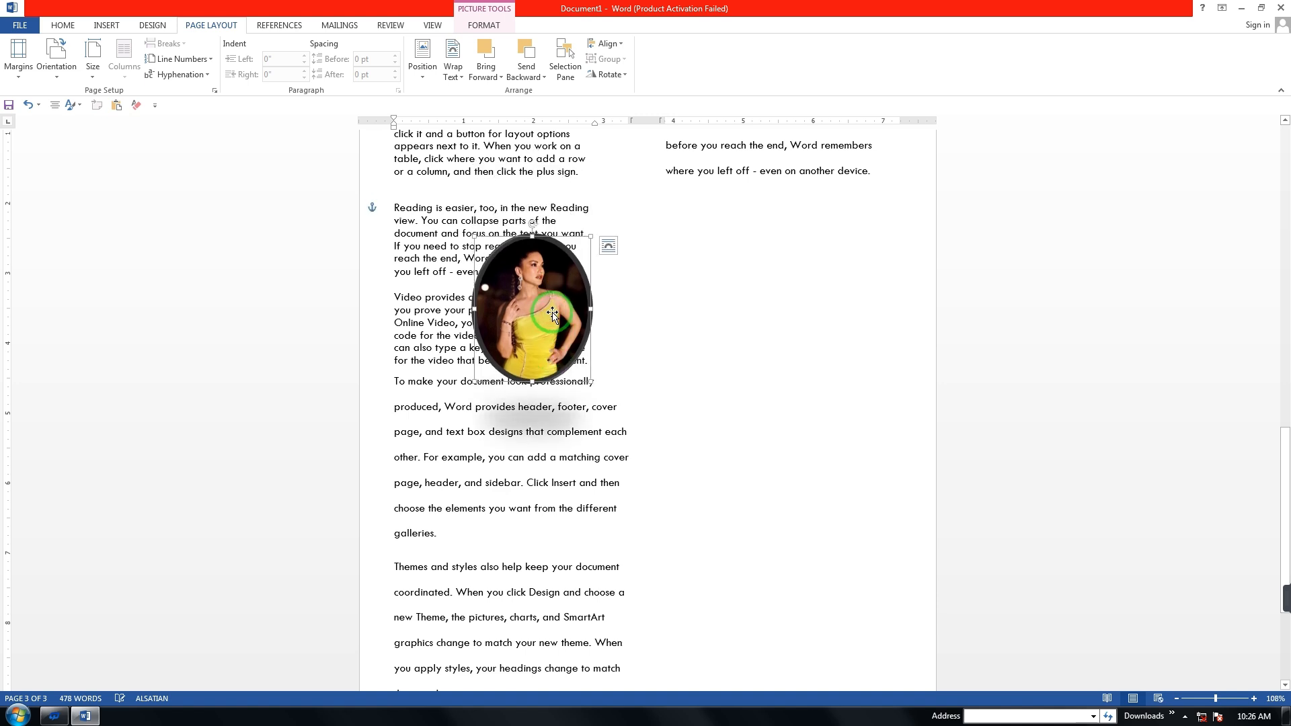
{"action": "left_click_drag", "start_coordinate": [479, 253], "coordinate": [454, 266]}
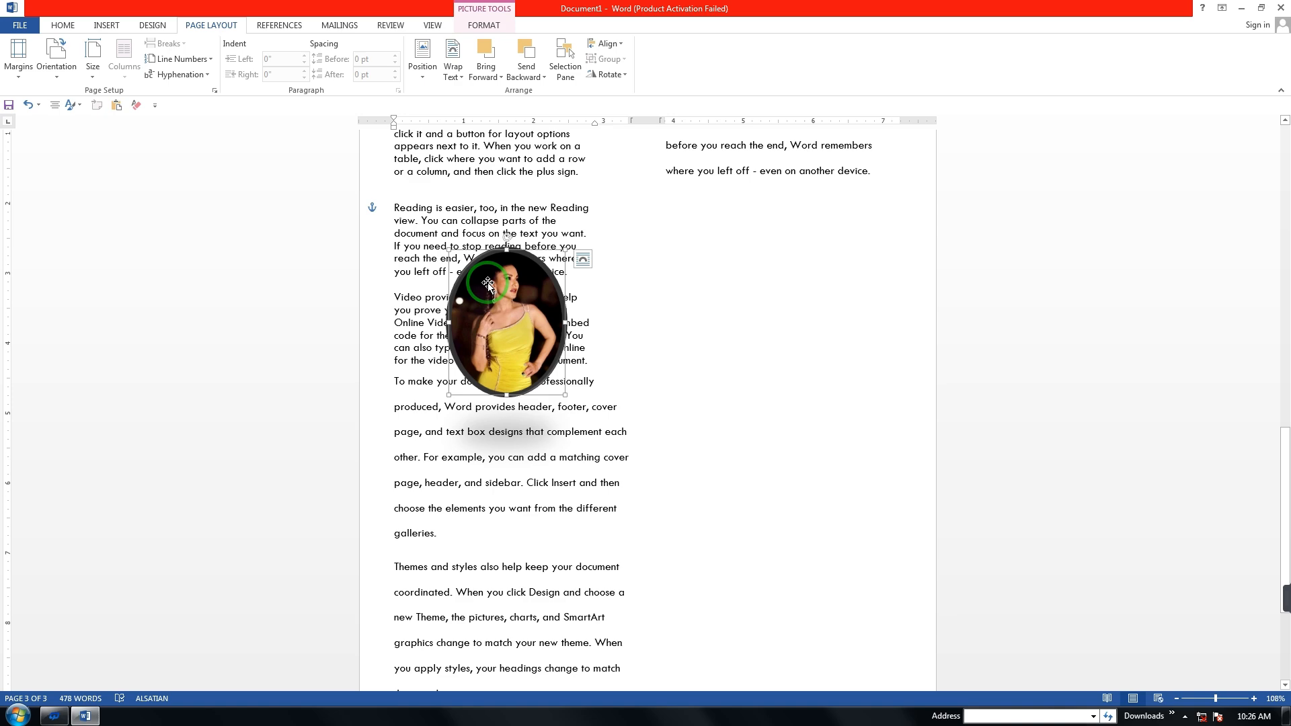
- Set the picture's text wrapping to Behind Text and choose Move with Text
{"action": "left_click", "coordinate": [454, 64]}
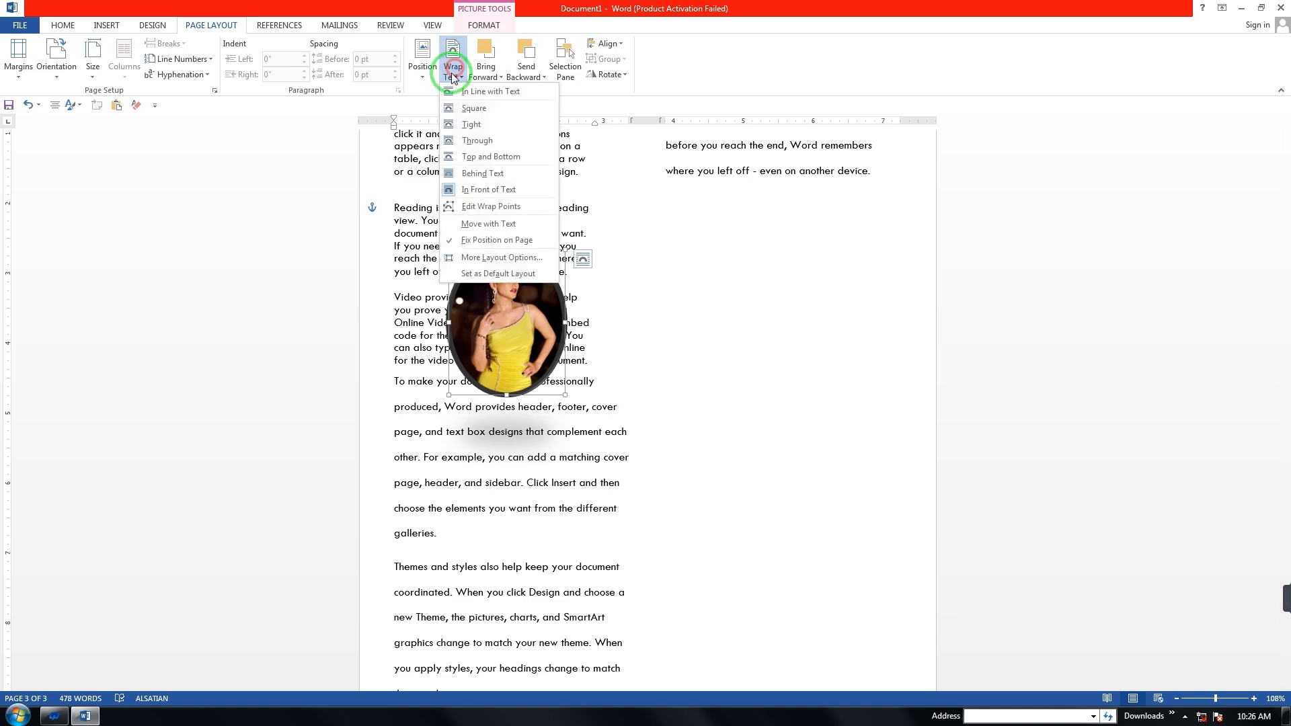
{"action": "left_click", "coordinate": [493, 173]}
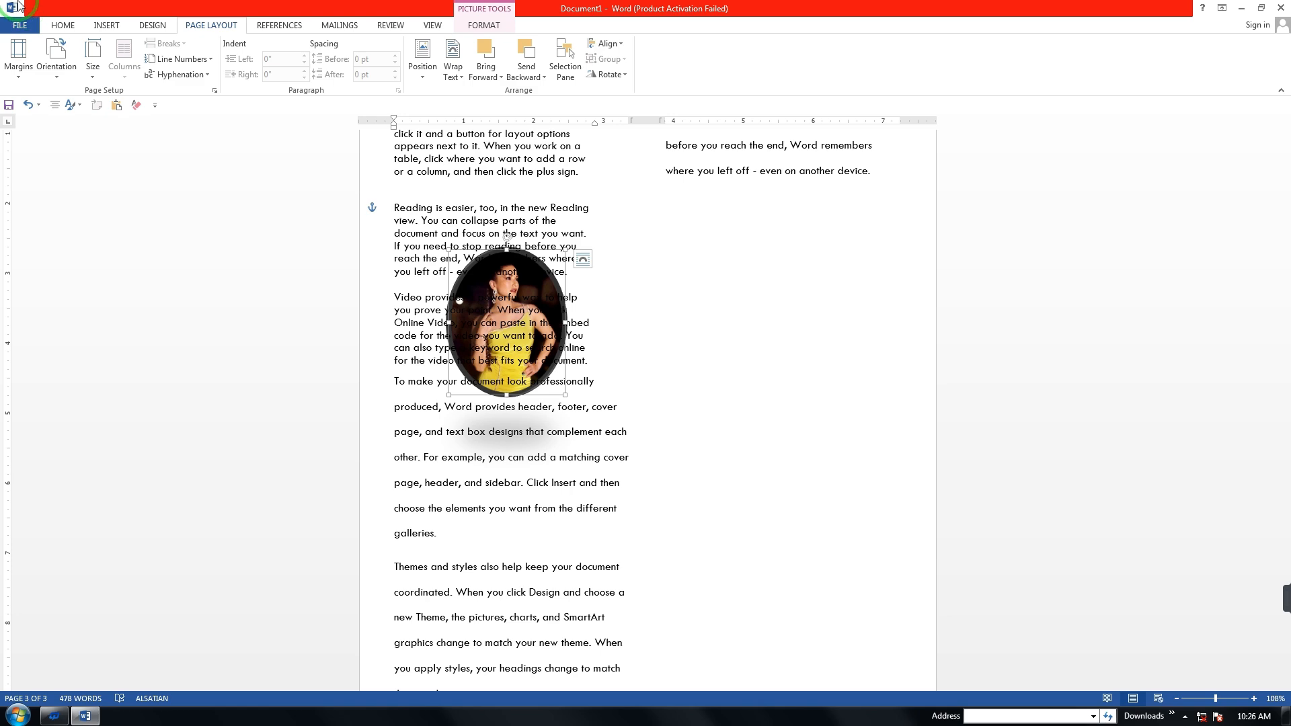
{"action": "left_click", "coordinate": [452, 60]}
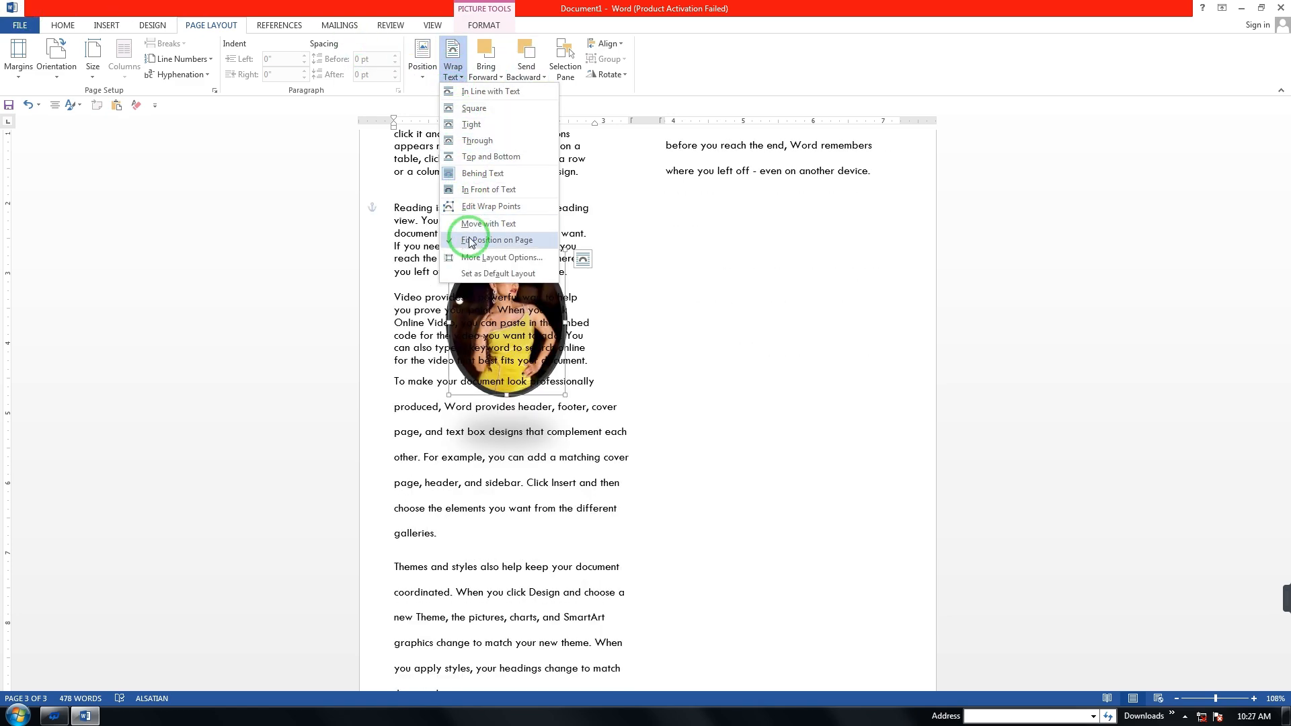
{"action": "left_click", "coordinate": [530, 226]}
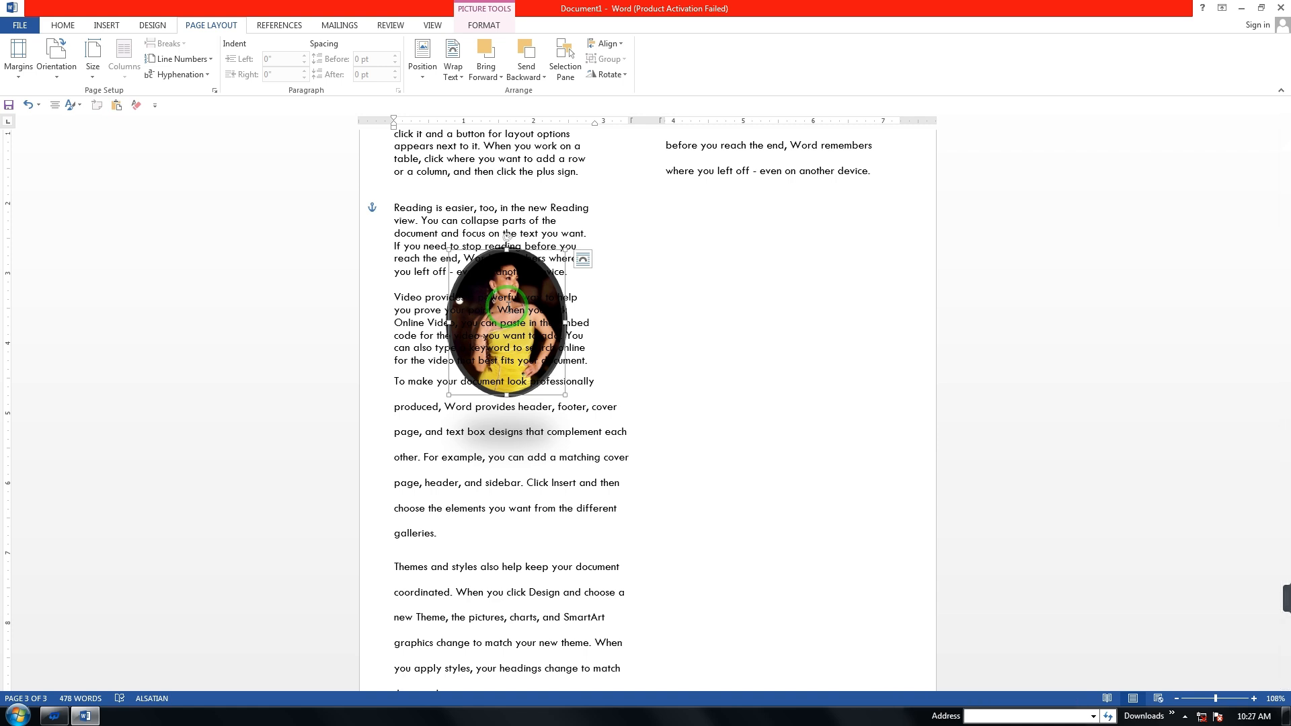
- Set the oval picture's text wrapping to In Front of Text and move it beside the "Video provides" and "To make your document" paragraphs
{"action": "left_click", "coordinate": [452, 61]}
{"action": "left_click", "coordinate": [477, 190]}
{"action": "left_click_drag", "start_coordinate": [507, 268], "coordinate": [692, 326]}
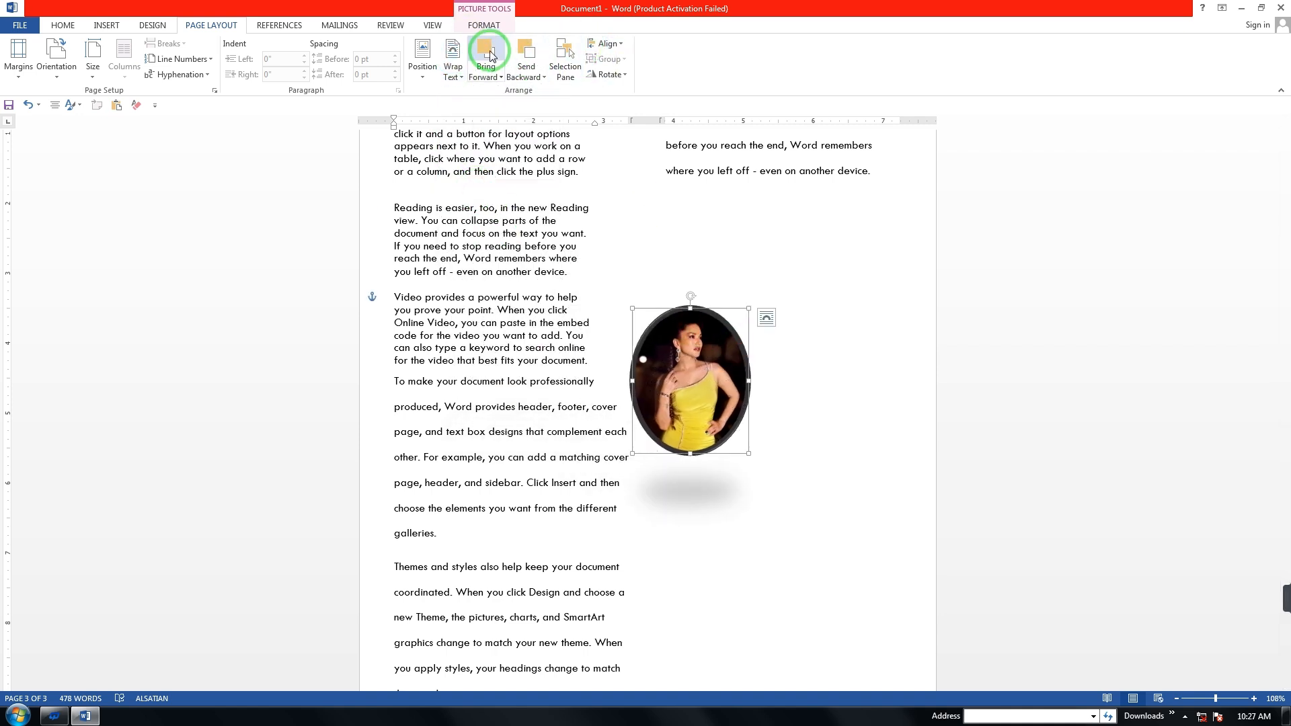
{"action": "left_click_drag", "start_coordinate": [628, 354], "coordinate": [588, 346]}
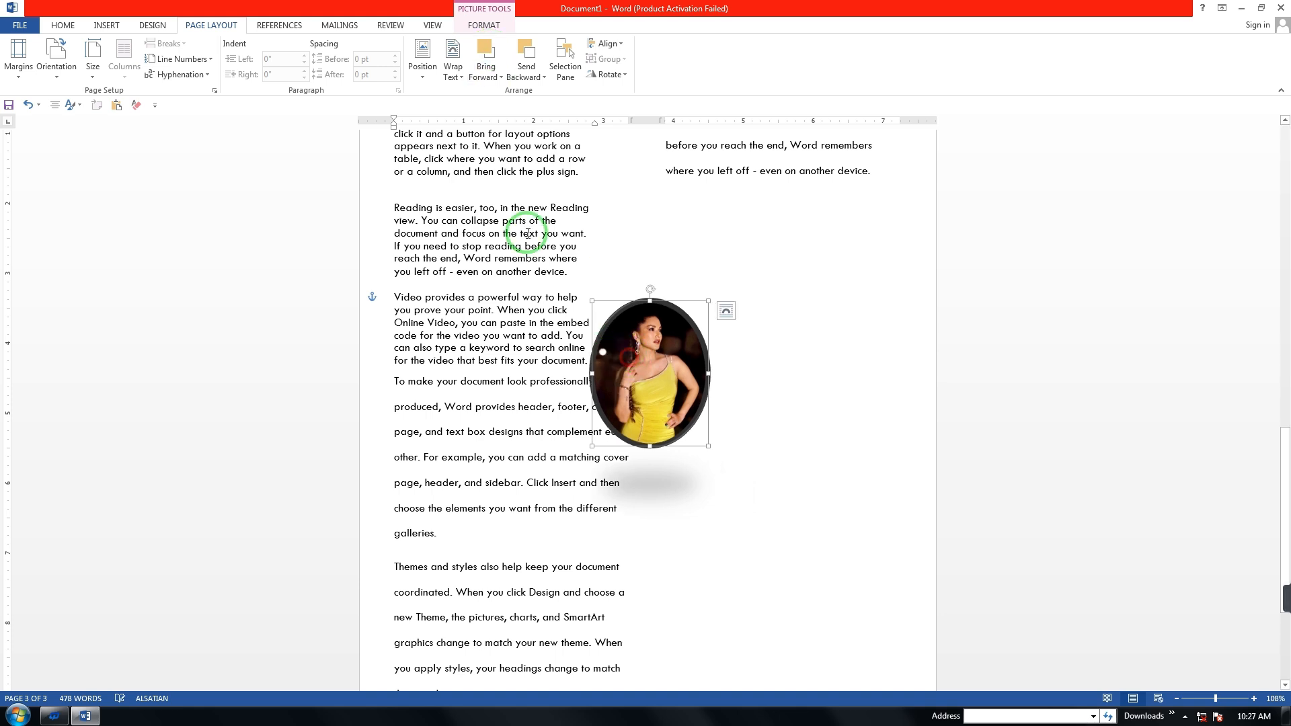
- Insert the purple-dress picture from the mix wall paper folder and move the oval picture over its lower-left area
{"action": "left_click", "coordinate": [158, 27]}
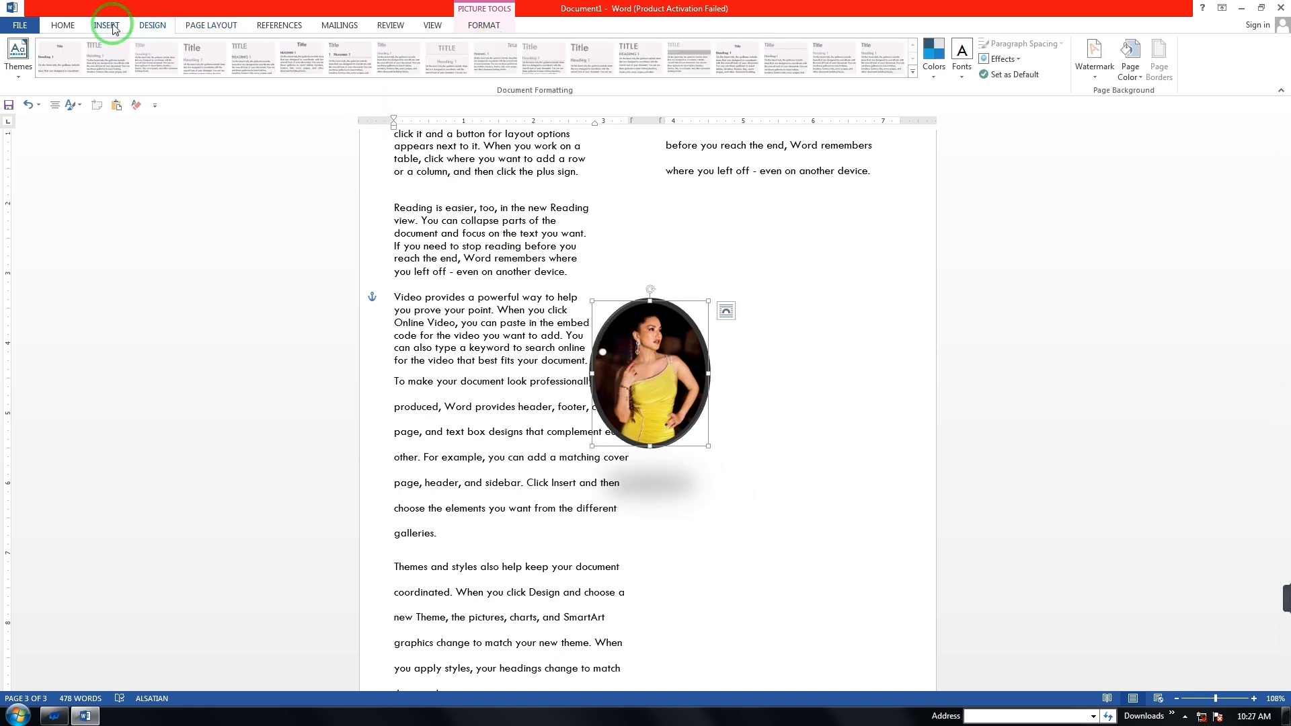
{"action": "left_click", "coordinate": [104, 27]}
{"action": "left_click", "coordinate": [143, 55]}
{"action": "left_click", "coordinate": [151, 208]}
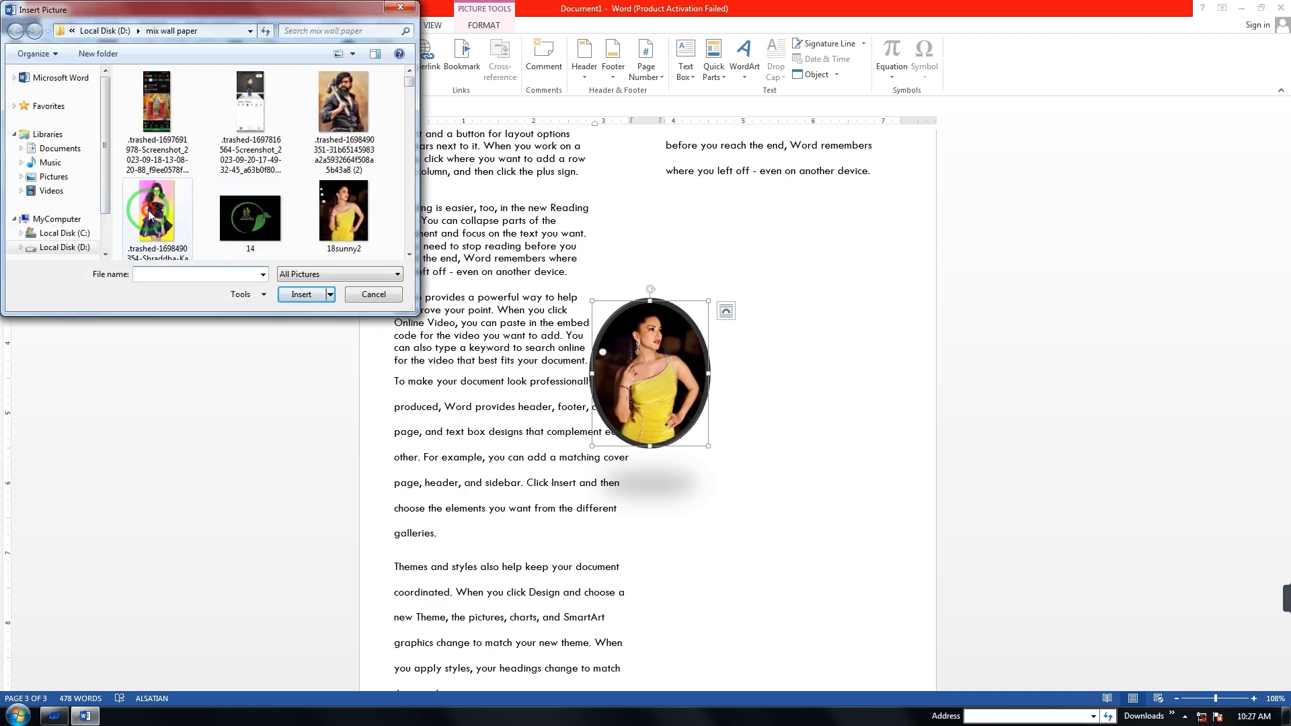
{"action": "left_click", "coordinate": [299, 290]}
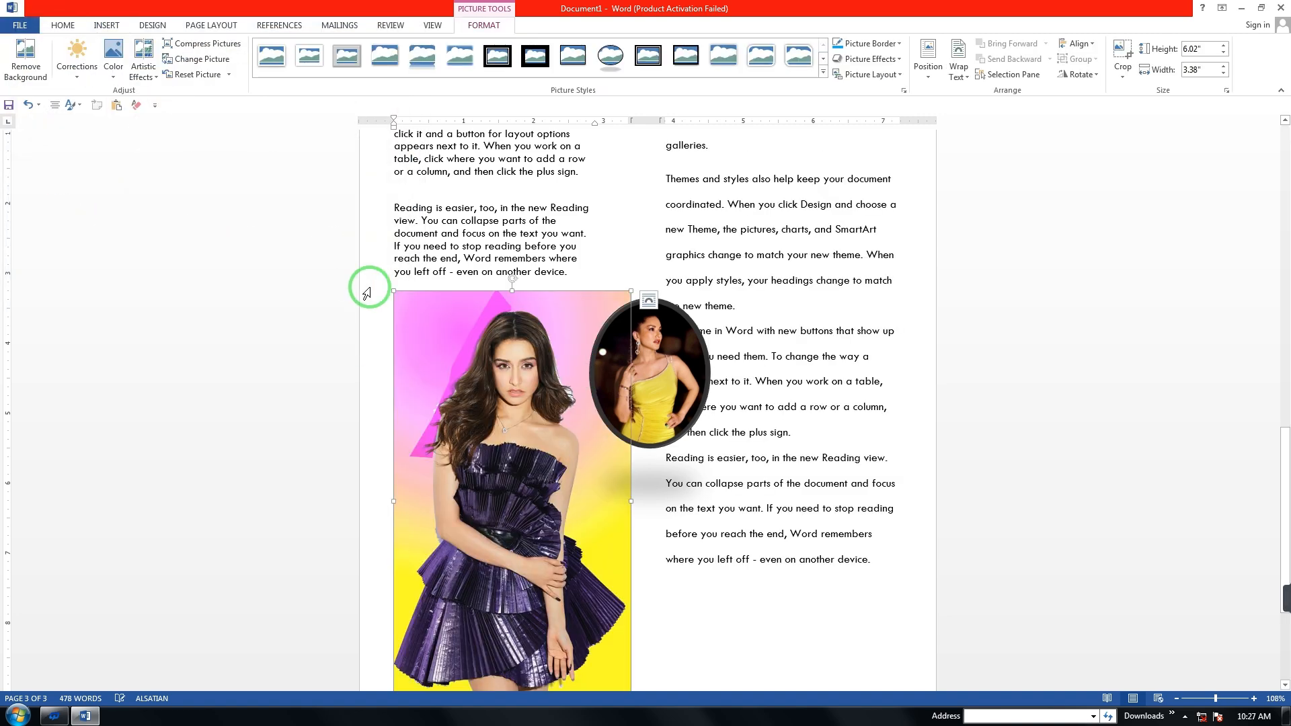
{"action": "left_click", "coordinate": [743, 401]}
{"action": "left_click_drag", "start_coordinate": [665, 370], "coordinate": [726, 399]}
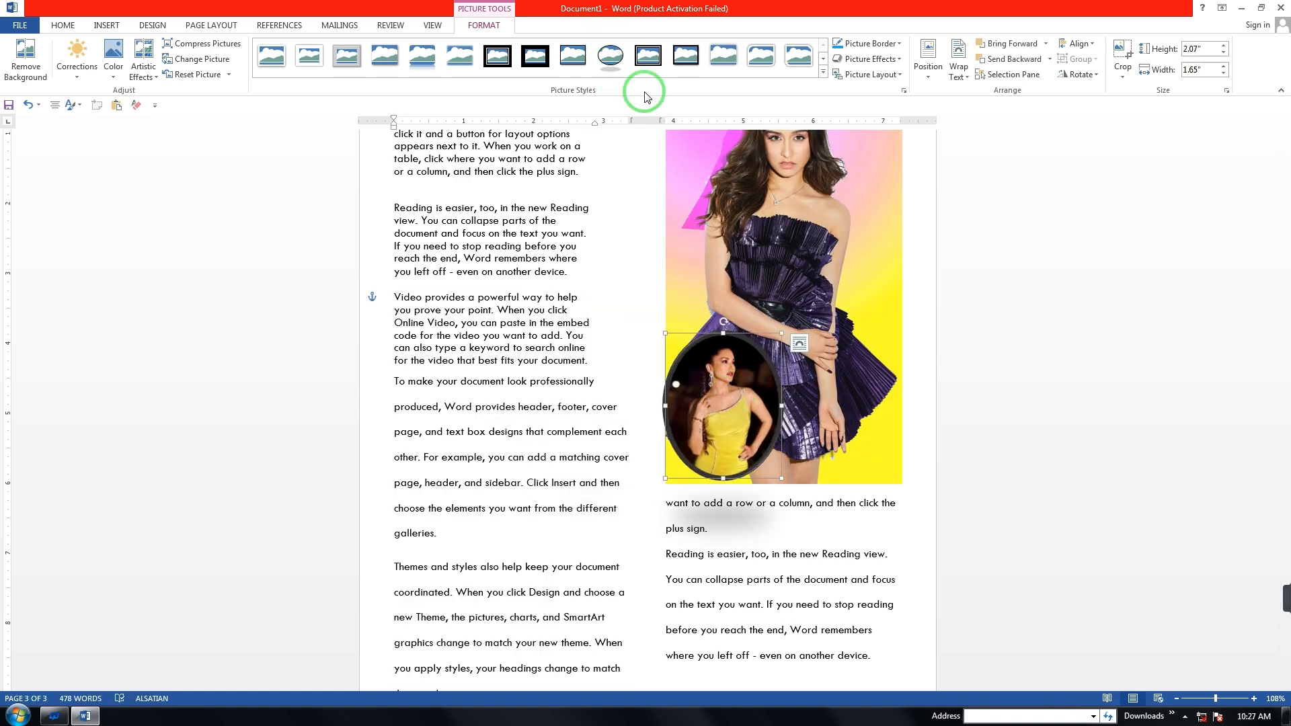
- Try bringing the oval picture forward and sending it backward relative to the purple-dress picture
{"action": "left_click", "coordinate": [227, 26]}
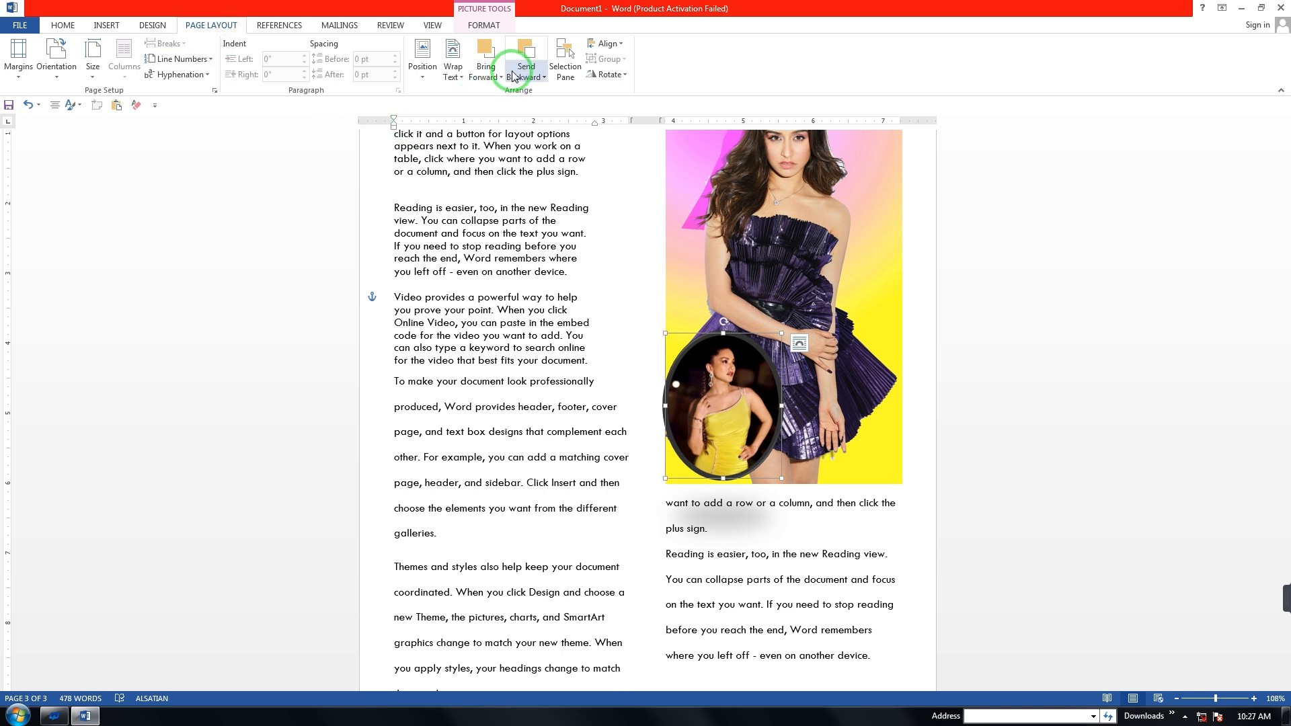
{"action": "left_click", "coordinate": [487, 58]}
{"action": "left_click", "coordinate": [492, 77]}
{"action": "left_click", "coordinate": [501, 91]}
{"action": "left_click", "coordinate": [496, 77]}
{"action": "left_click", "coordinate": [503, 92]}
{"action": "left_click", "coordinate": [527, 77]}
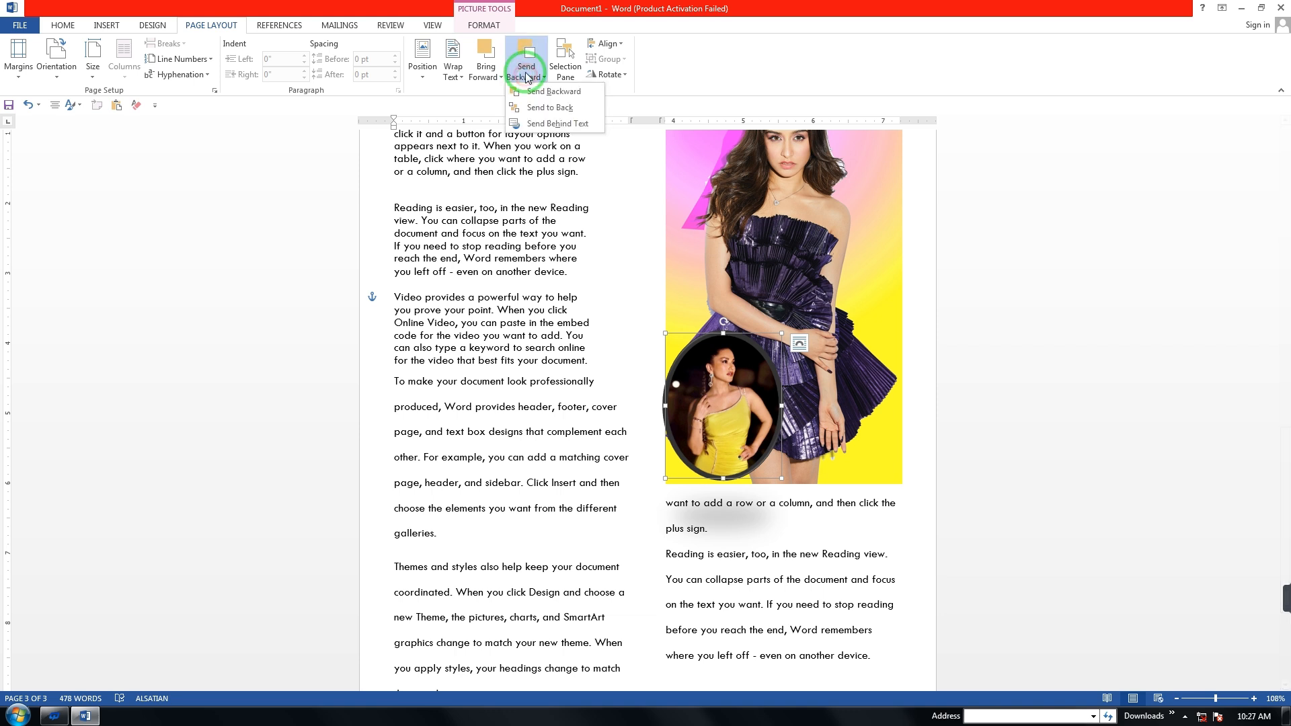
{"action": "left_click", "coordinate": [529, 93]}
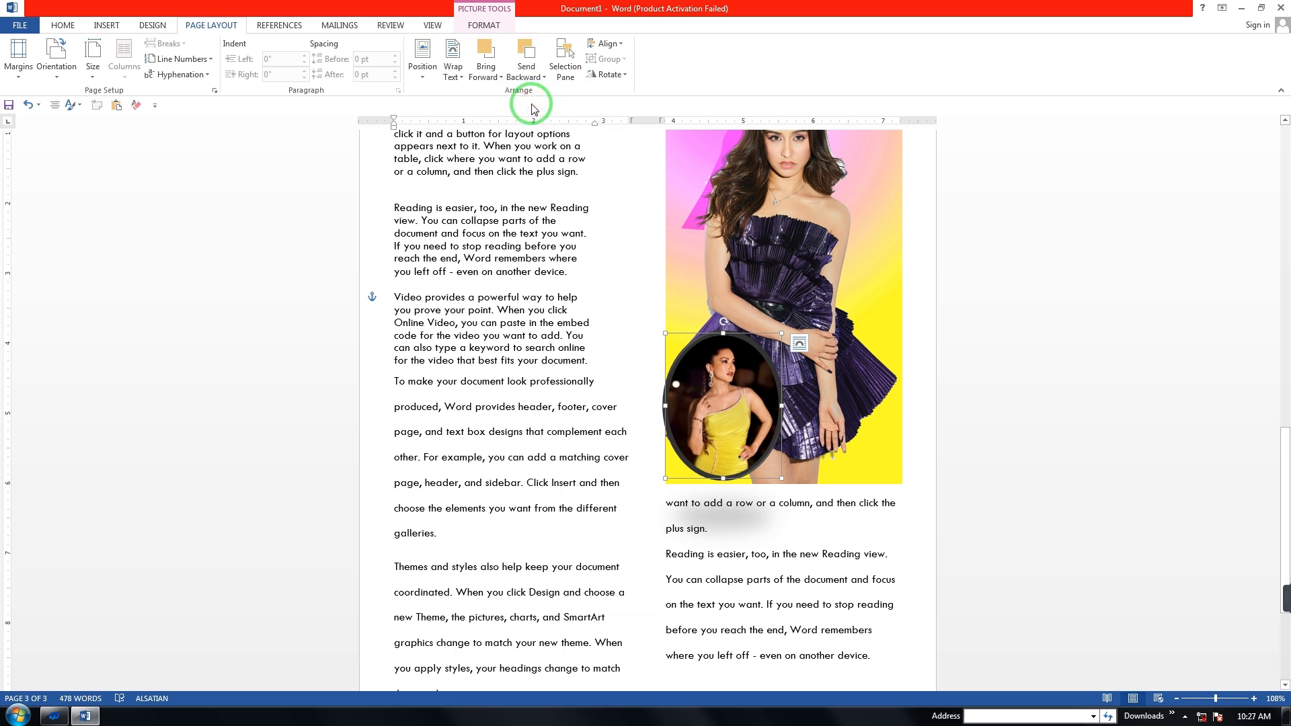
- Set the purple-dress picture's text wrapping to In Front of Text and overlap both pictures over the page's left text column
{"action": "left_click", "coordinate": [780, 300]}
{"action": "left_click", "coordinate": [701, 219]}
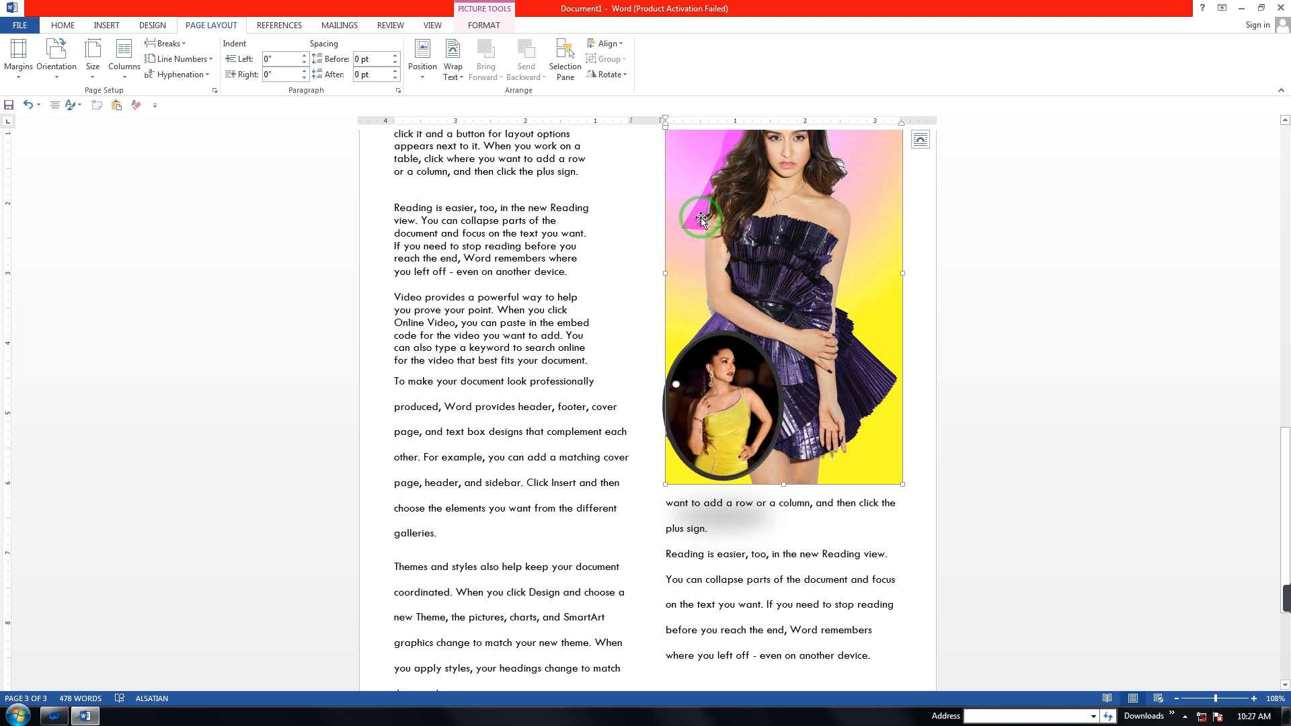
{"action": "left_click", "coordinate": [453, 62]}
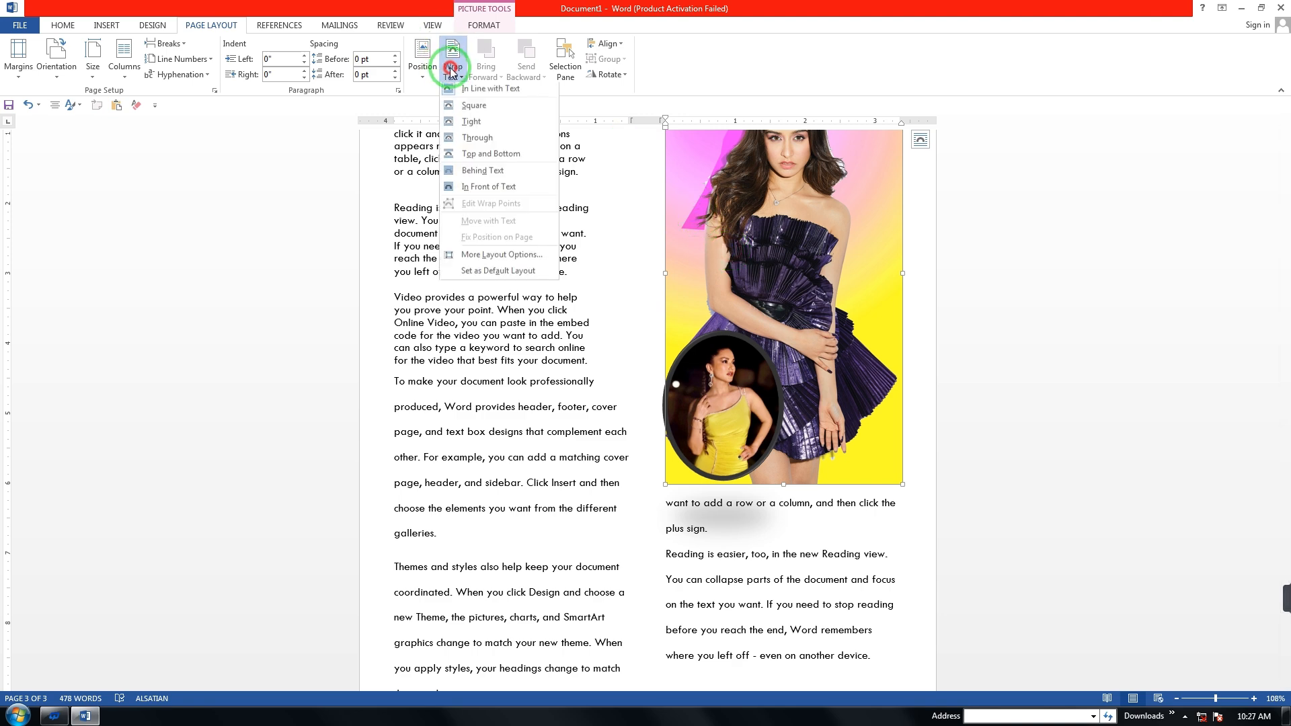
{"action": "left_click", "coordinate": [479, 191]}
{"action": "left_click_drag", "start_coordinate": [725, 236], "coordinate": [441, 317]}
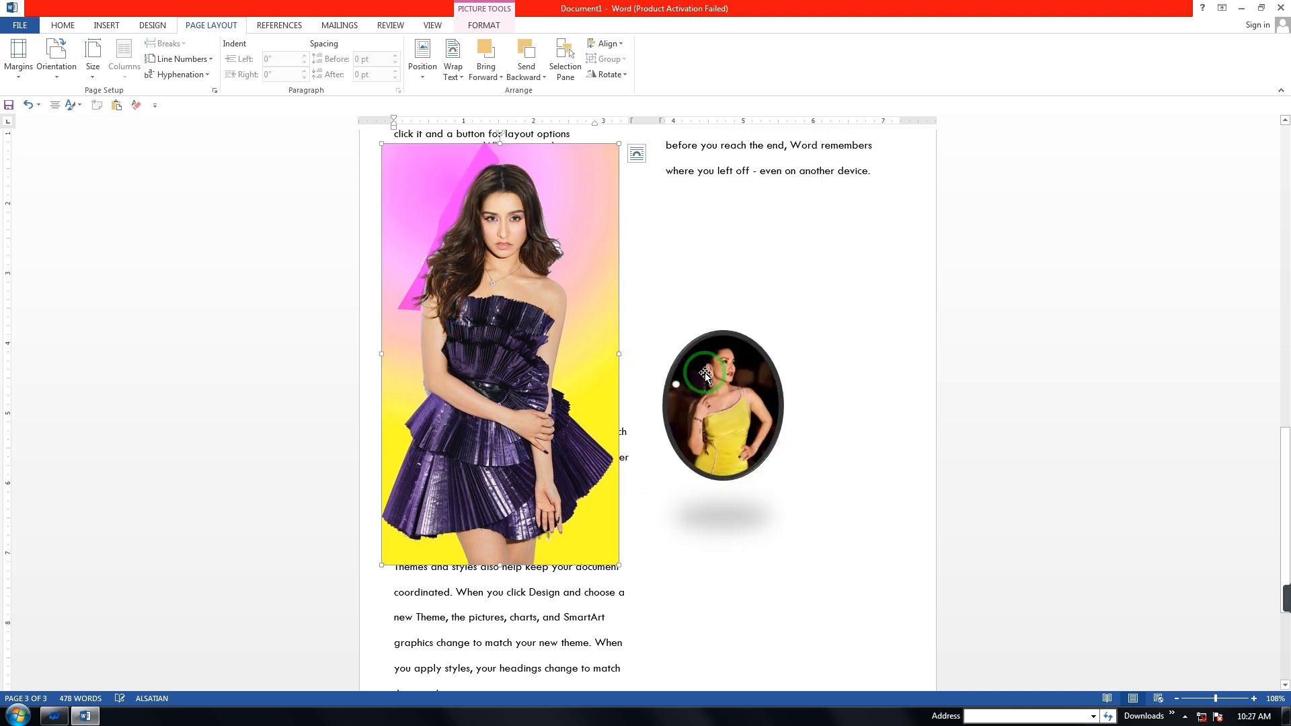
{"action": "left_click_drag", "start_coordinate": [701, 370], "coordinate": [542, 327]}
{"action": "left_click_drag", "start_coordinate": [464, 257], "coordinate": [476, 261]}
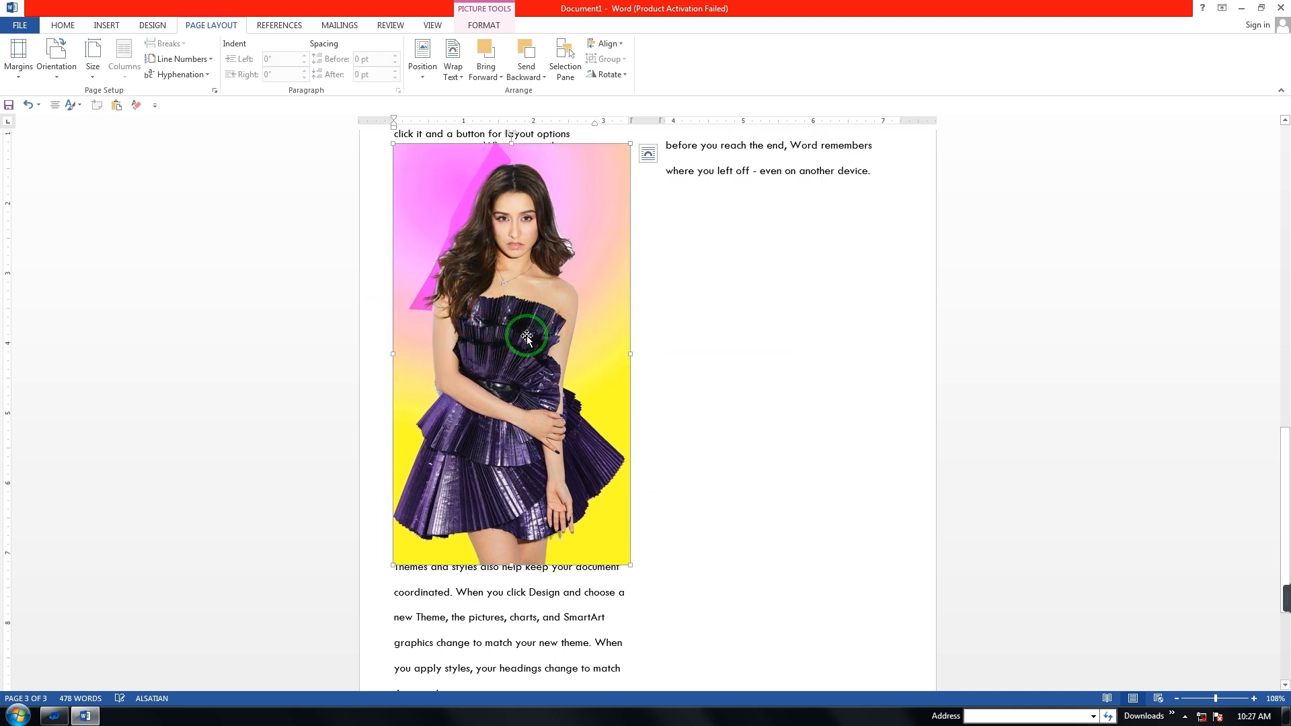
- Try sending the purple-dress picture behind the oval picture, and bring it back in front
{"action": "left_click", "coordinate": [533, 78]}
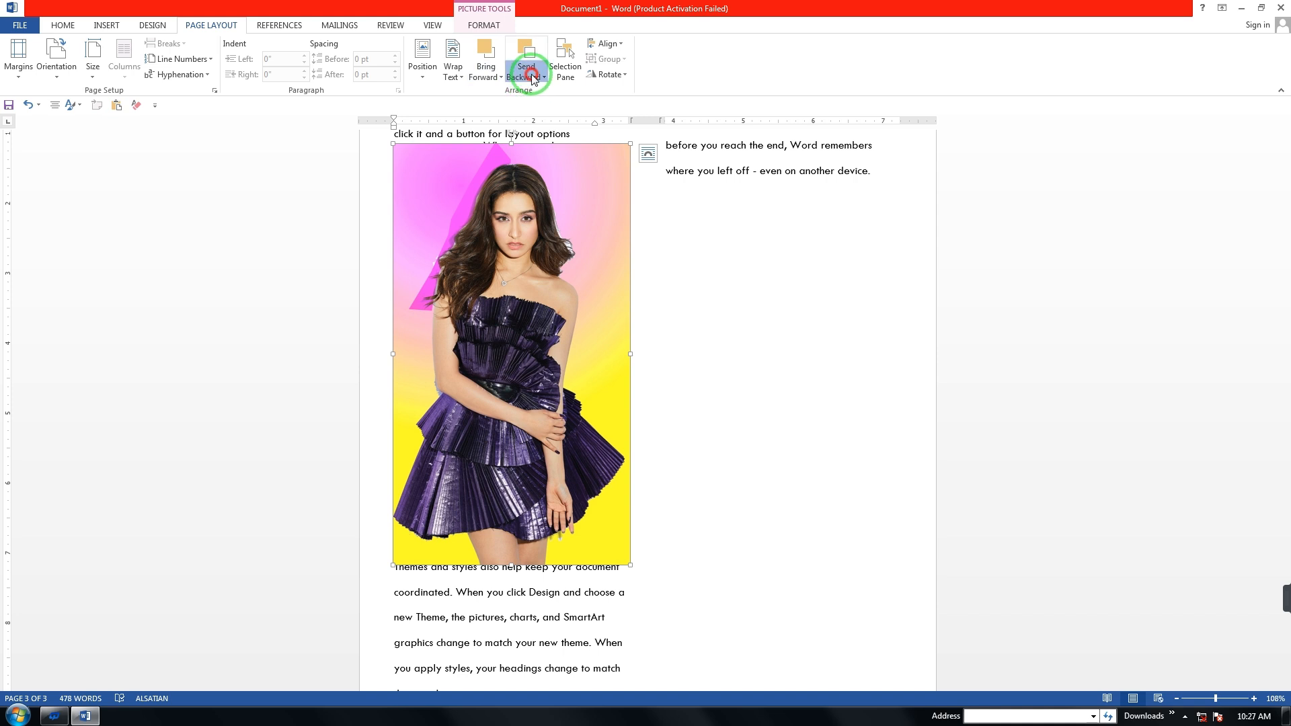
{"action": "left_click", "coordinate": [538, 102]}
{"action": "left_click", "coordinate": [531, 75]}
{"action": "left_click", "coordinate": [532, 89]}
{"action": "left_click", "coordinate": [536, 78]}
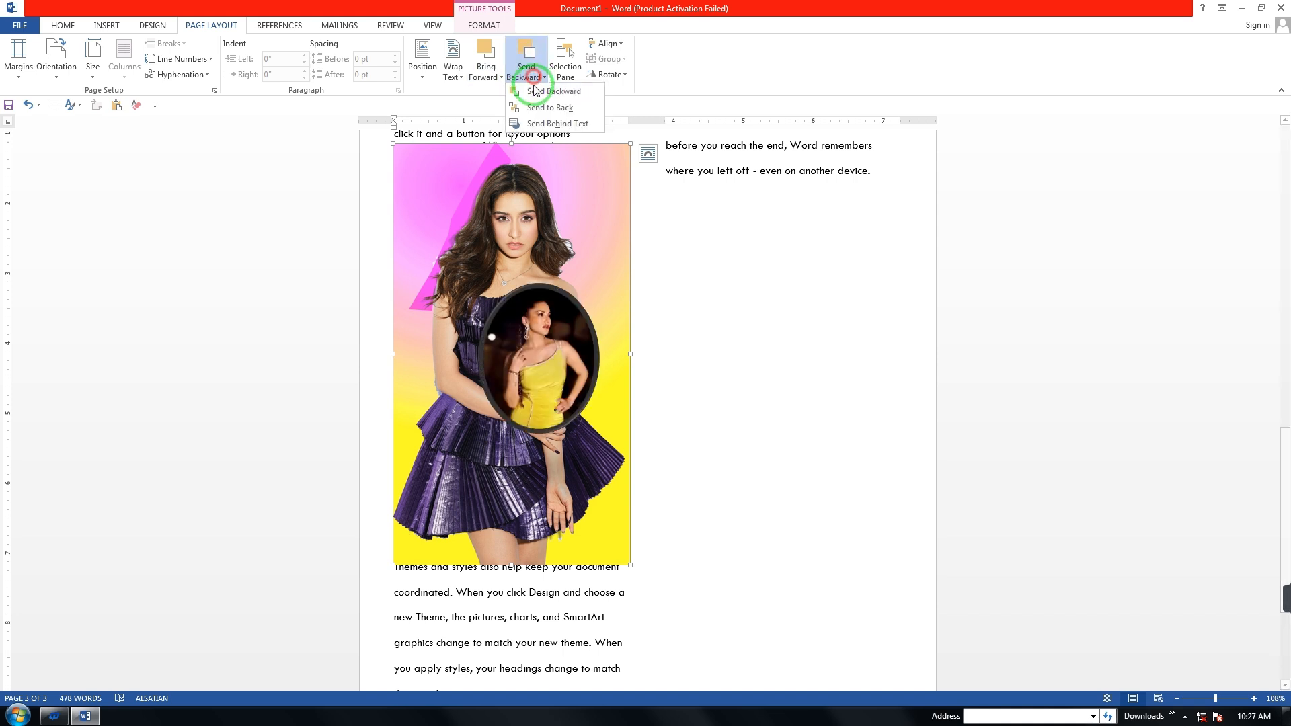
{"action": "left_click", "coordinate": [543, 94]}
{"action": "left_click", "coordinate": [534, 76]}
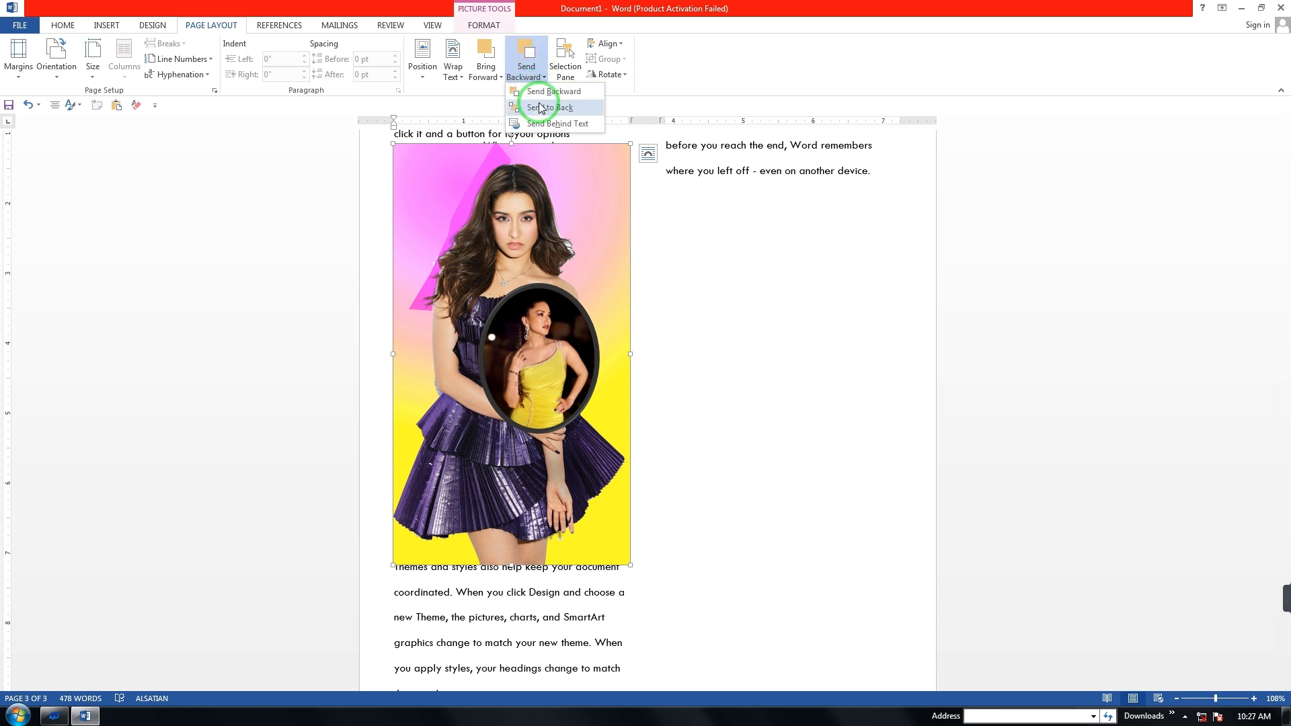
{"action": "left_click", "coordinate": [542, 108]}
{"action": "left_click", "coordinate": [519, 75]}
{"action": "left_click", "coordinate": [522, 109]}
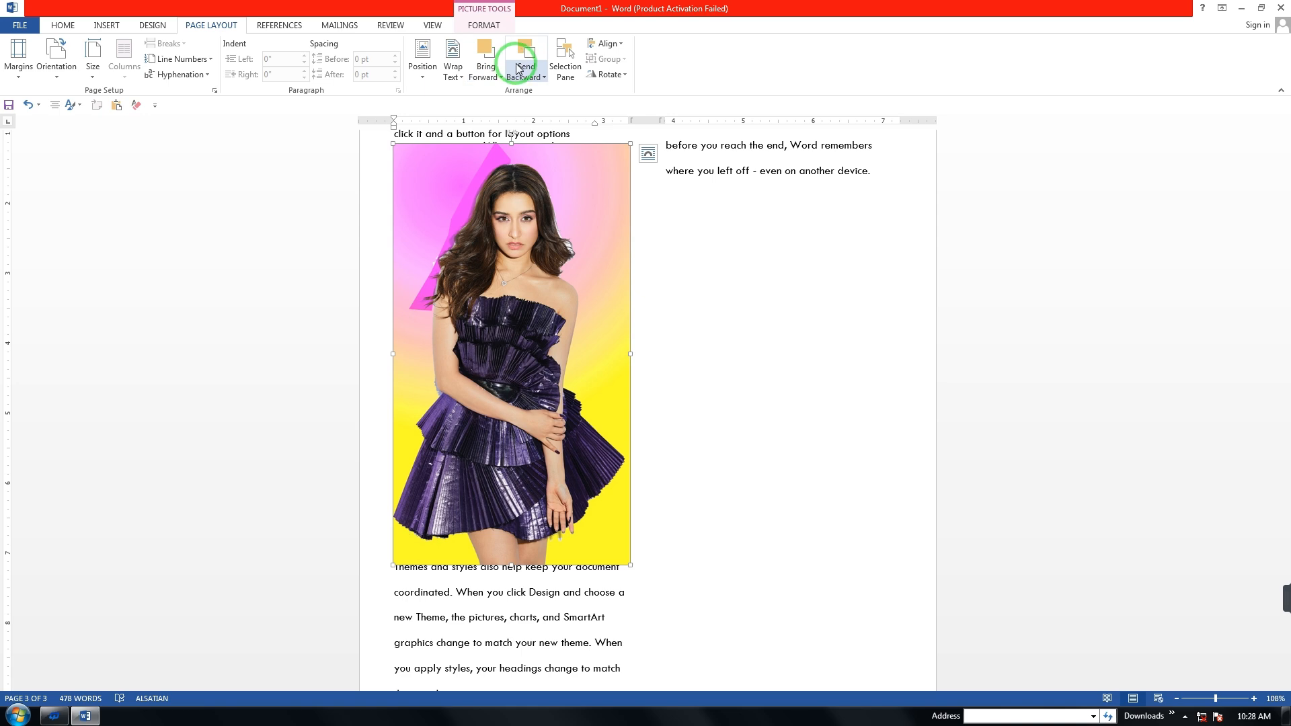
- Open the rotation options for the purple-dress picture
{"action": "left_click", "coordinate": [600, 75]}
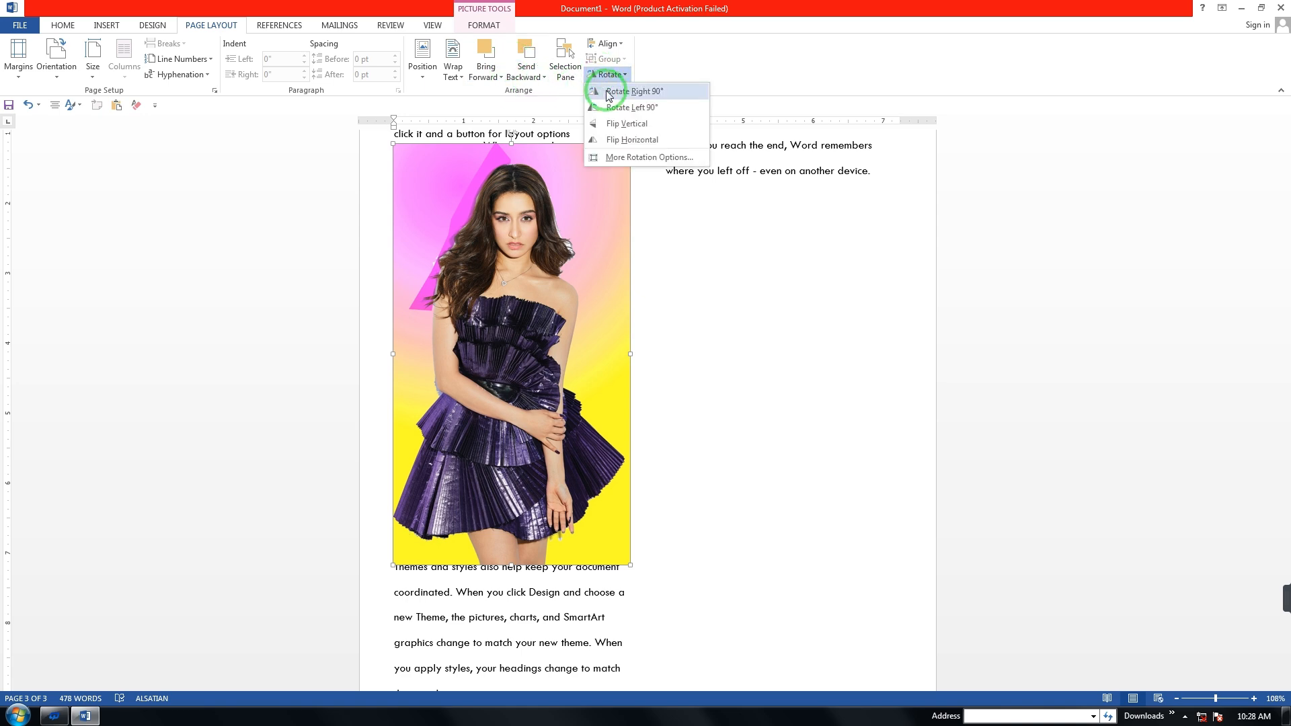